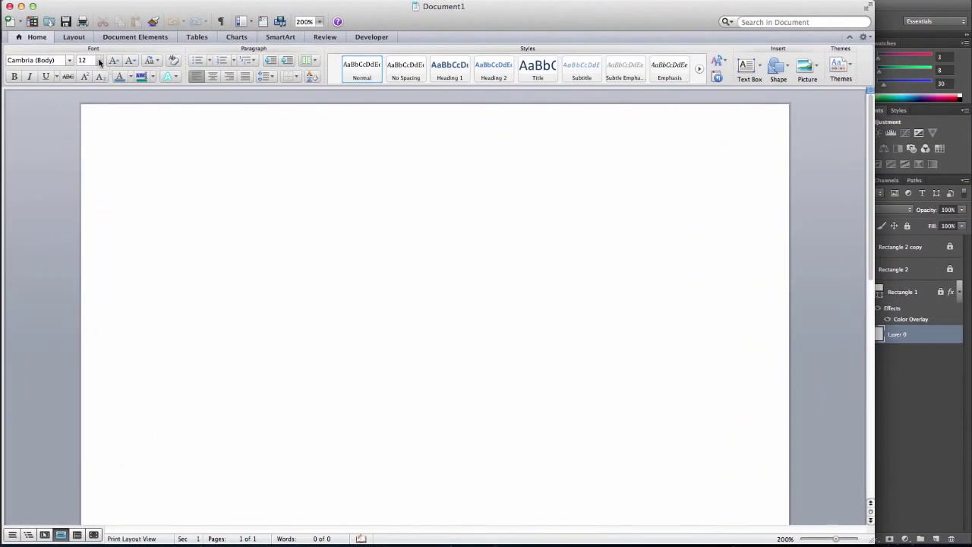
# Set the font size to 22 and type Ready, Aim and Fire on separate lines.
pyautogui.click(99, 63)
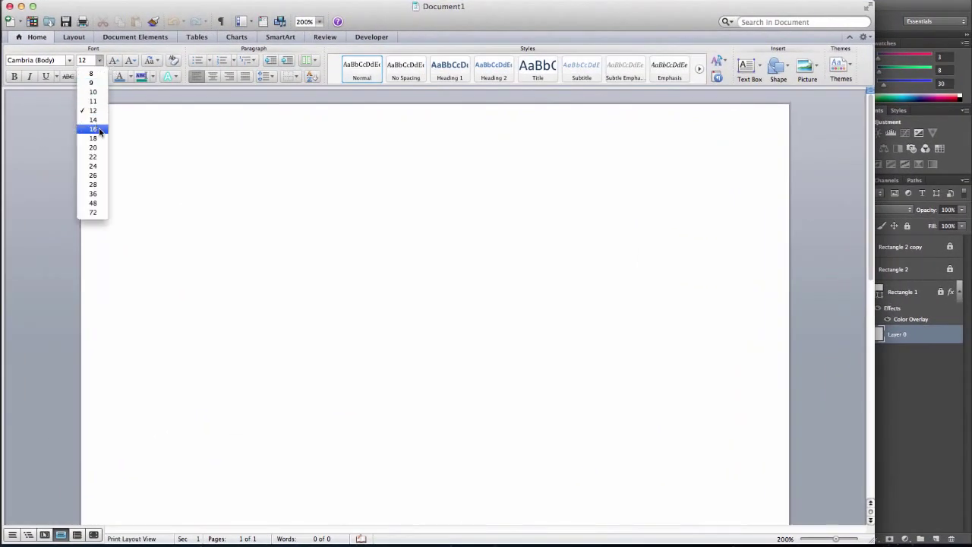
pyautogui.click(102, 157)
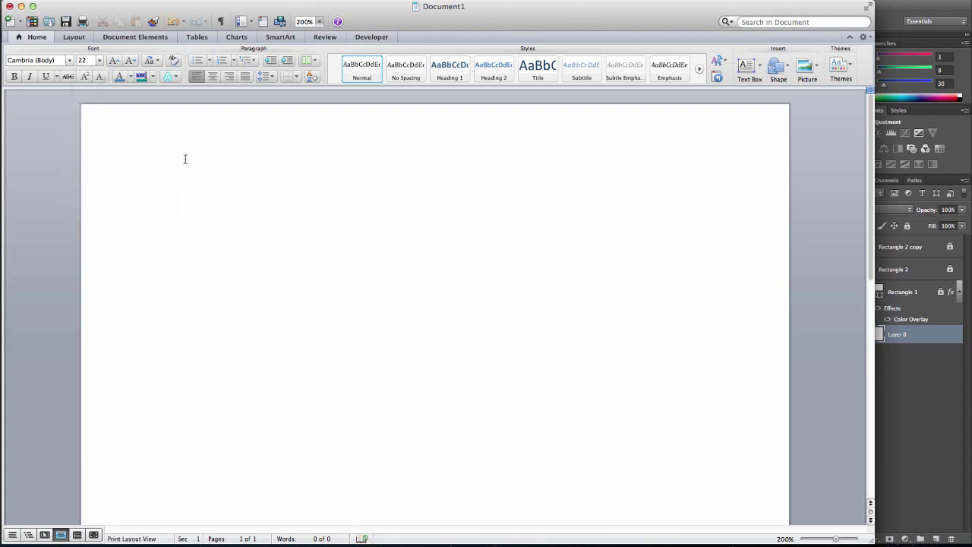
pyautogui.write('Ready  AIM')
pyautogui.press('BackSpace')
pyautogui.press('BackSpace')
pyautogui.press('BackSpace')
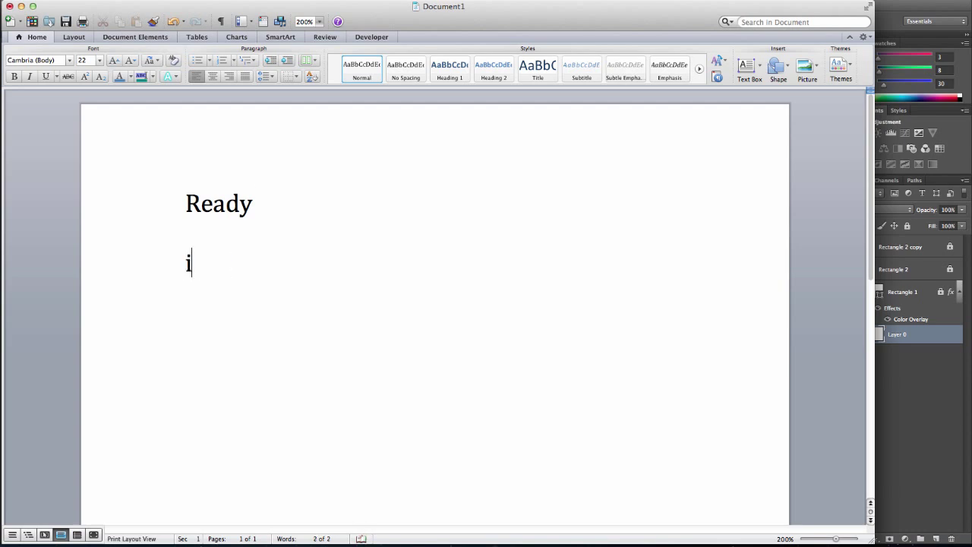
pyautogui.write('Aim ')
pyautogui.write('Fire')
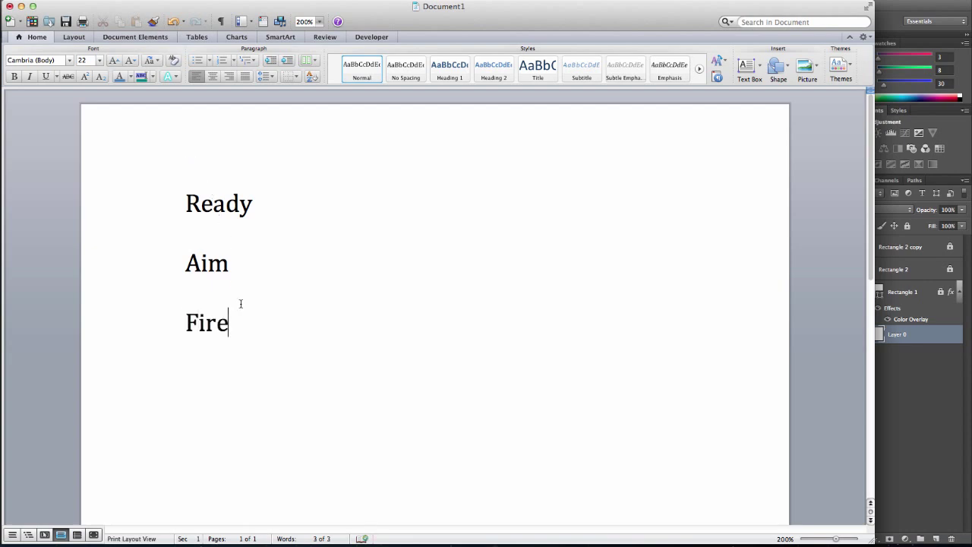
# Replace the practice lines with Wireframe and Storyboard, with Colors and Graphics indented beneath.
pyautogui.moveTo(240, 318); pyautogui.dragTo(167, 191)
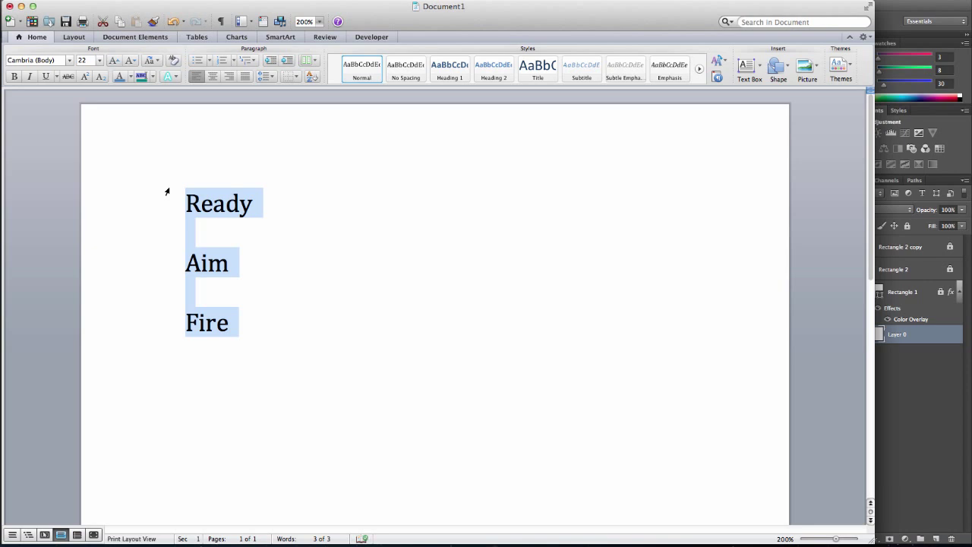
pyautogui.write('wireframe')
pyautogui.press('Return')
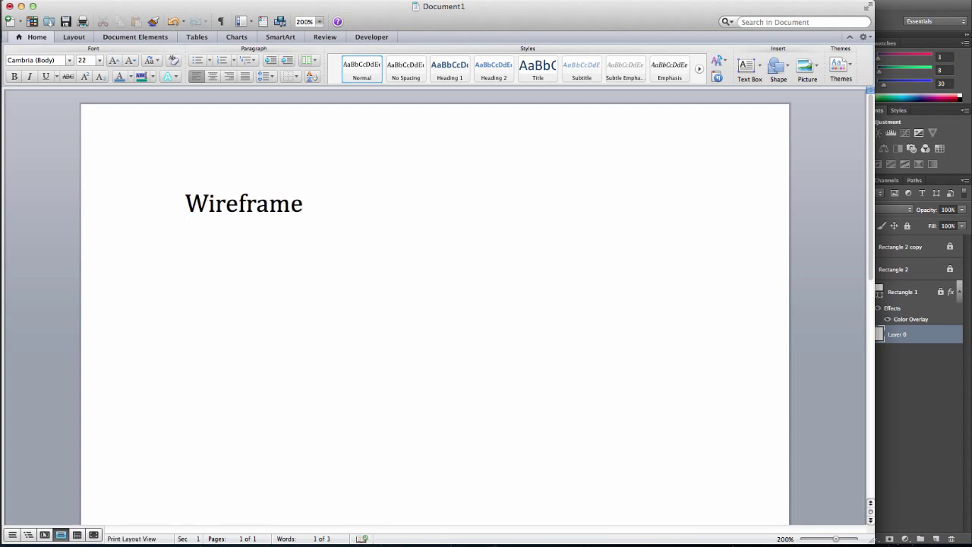
pyautogui.write('Storyboard')
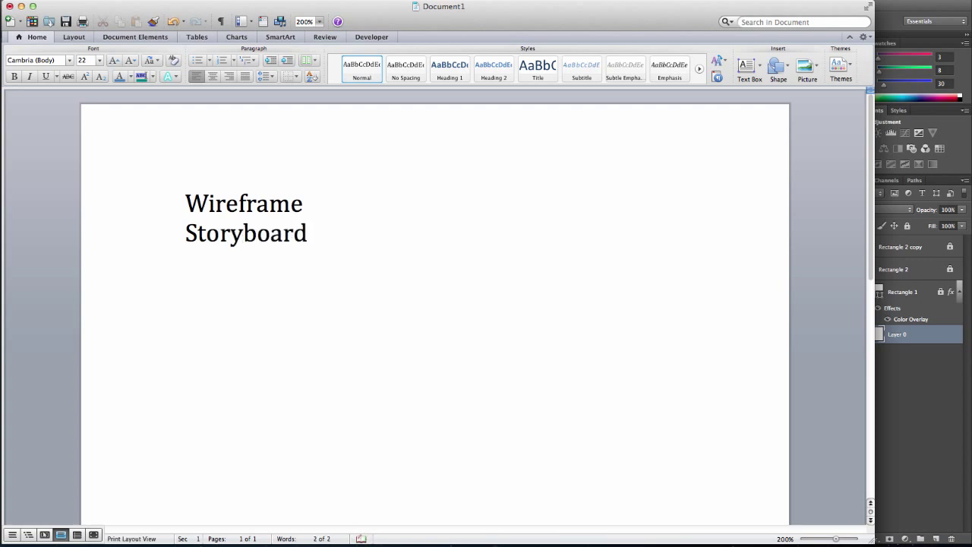
pyautogui.press('Tab')
pyautogui.write('colors')
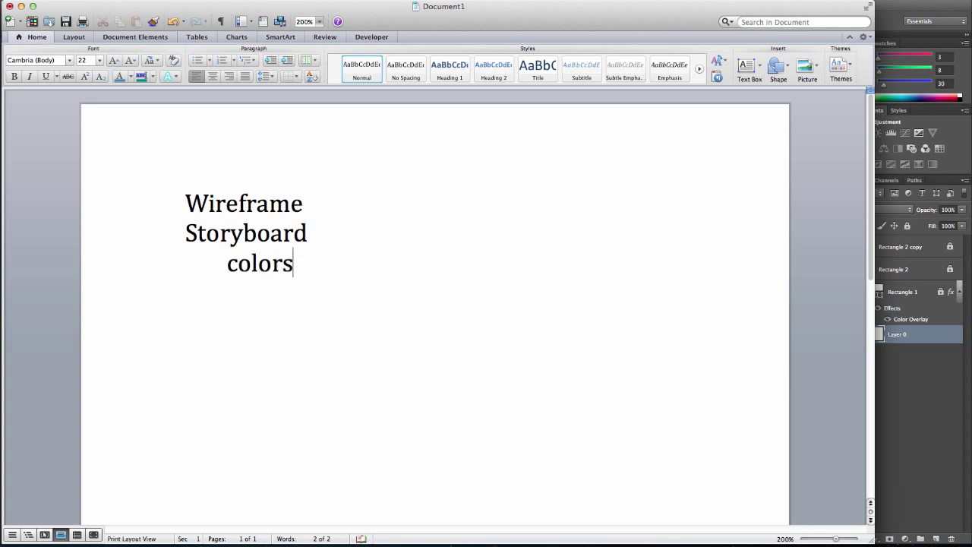
pyautogui.press('Return')
pyautogui.write('graphics')
# Add Assets with indented Images and Copy(text), then a top-level Create Page line.
pyautogui.press('Return')
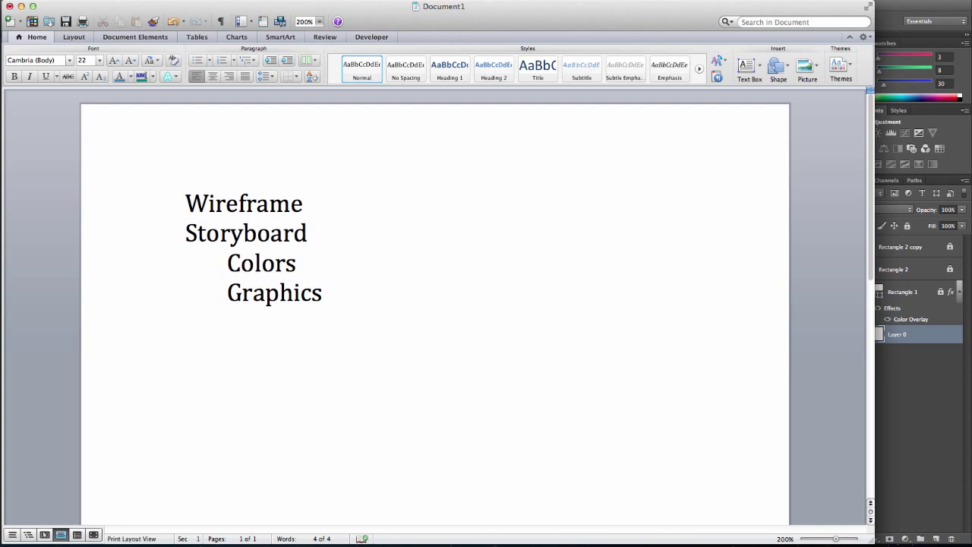
pyautogui.write('Assets \t')
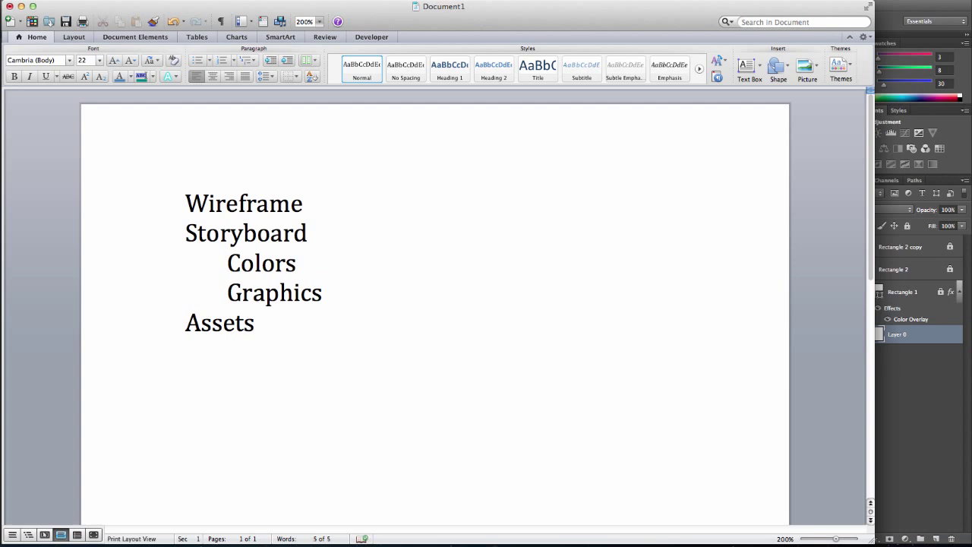
pyautogui.write('images')
pyautogui.press('Return')
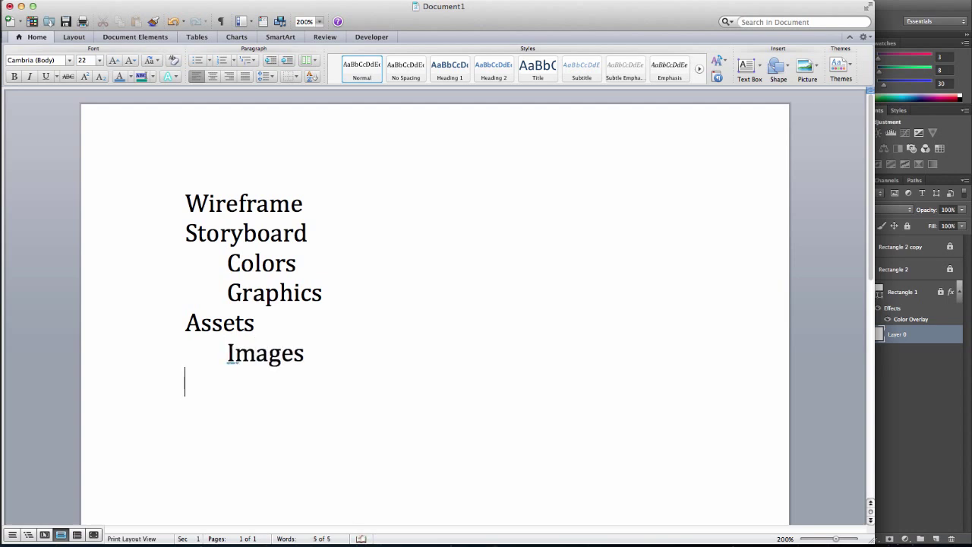
pyautogui.press('Tab')
pyautogui.write('copy(text)')
pyautogui.press('Return')
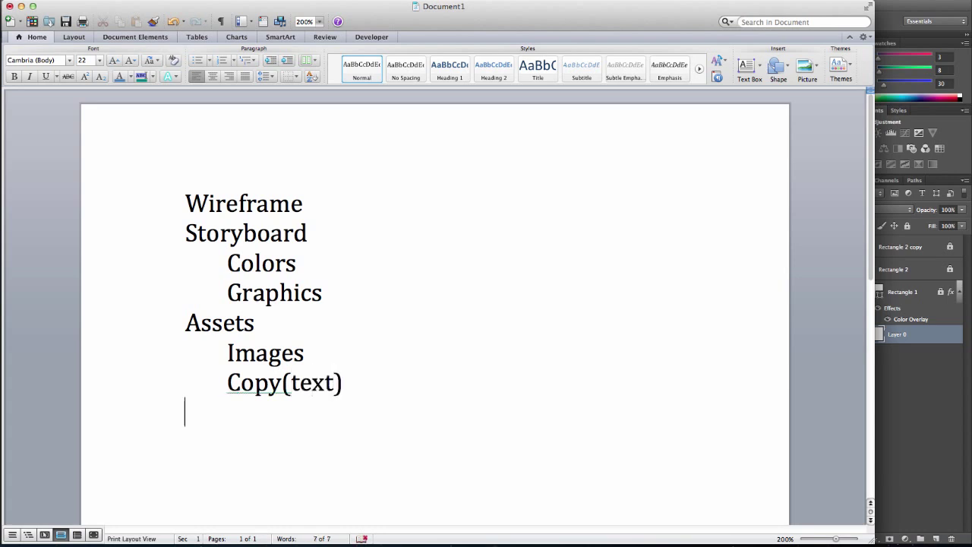
pyautogui.write('Create')
pyautogui.doubleClick(234, 265)
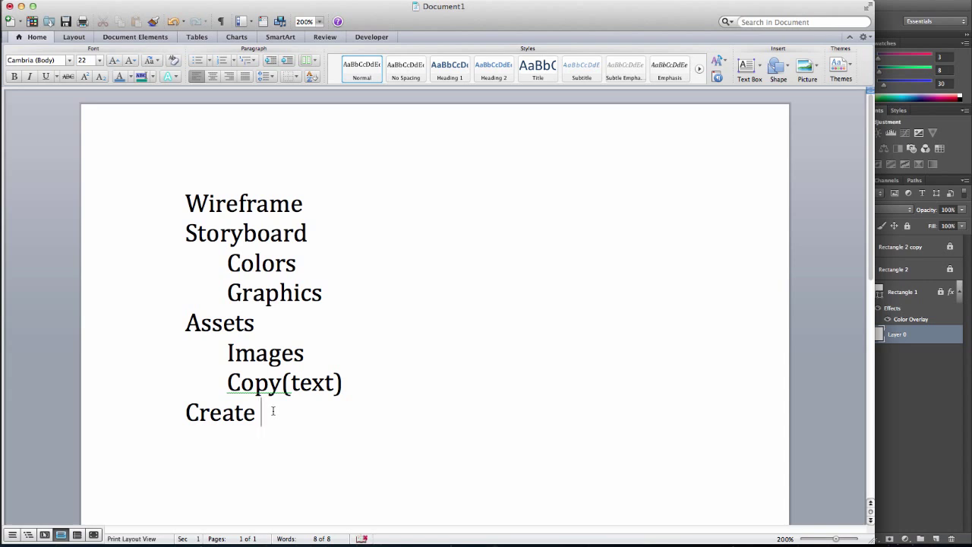
pyautogui.write('Page')
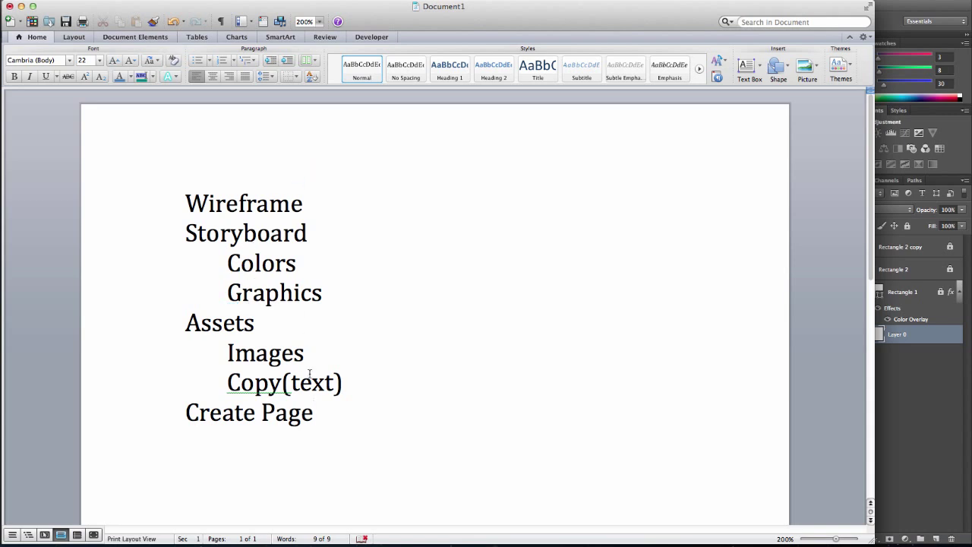
# Switch to Photoshop and close the widgets document, answering the save prompt.
pyautogui.click(919, 391)
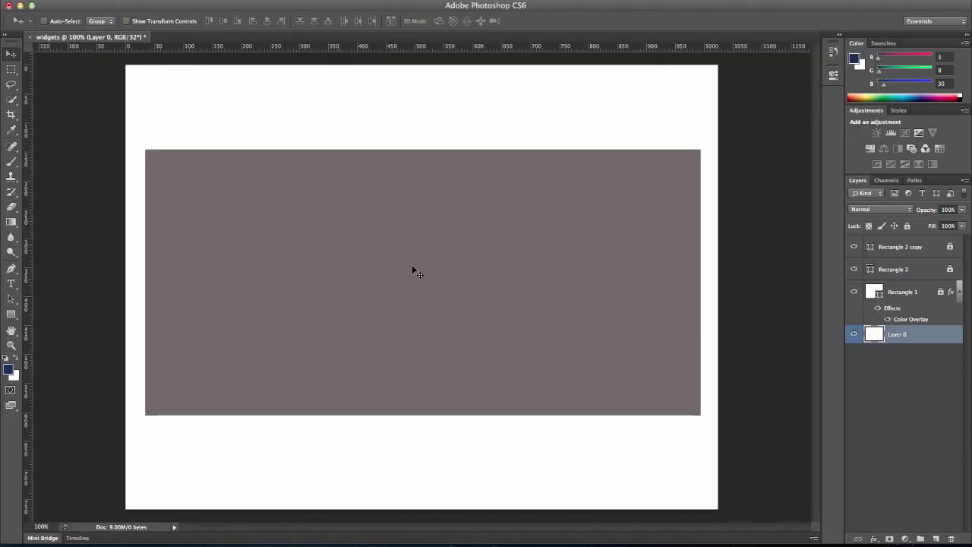
pyautogui.click(31, 37)
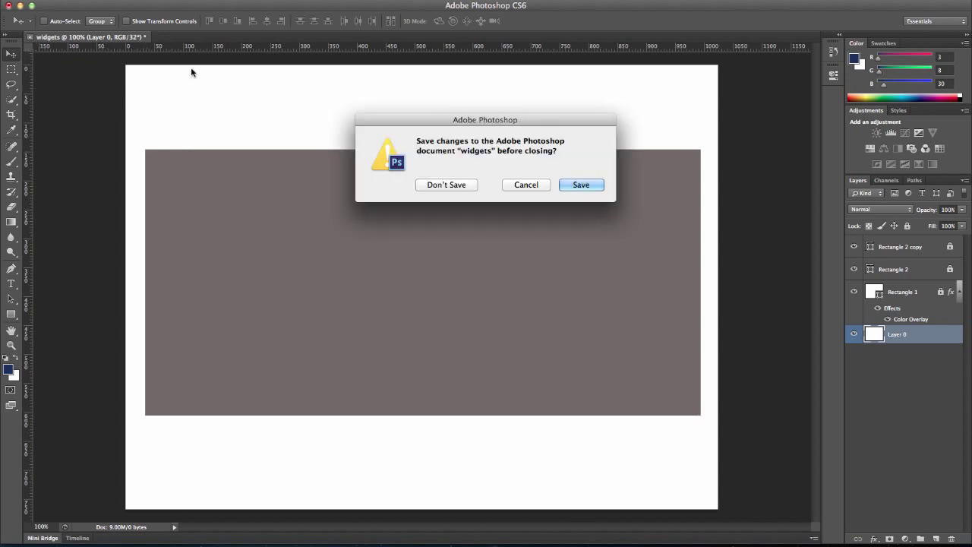
pyautogui.click(451, 186)
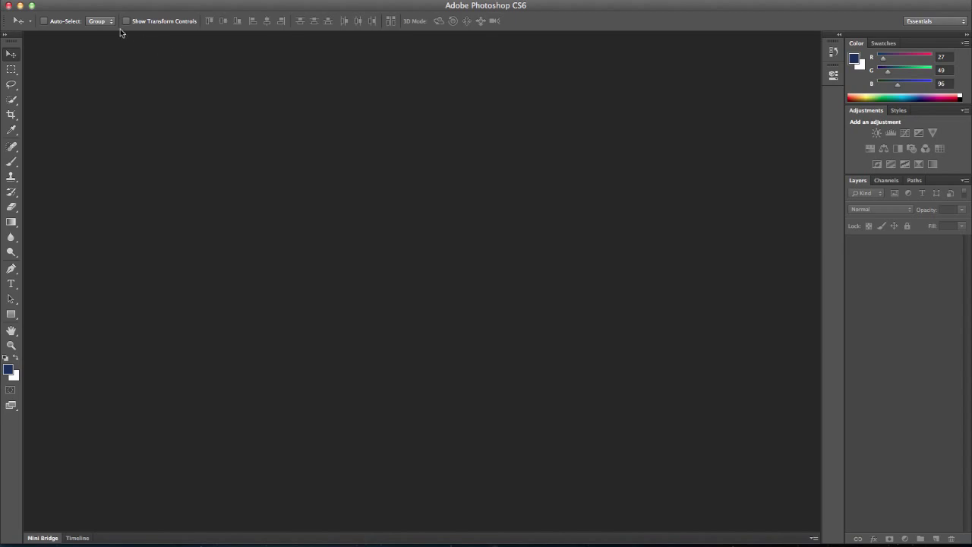
pyautogui.click(104, 2)
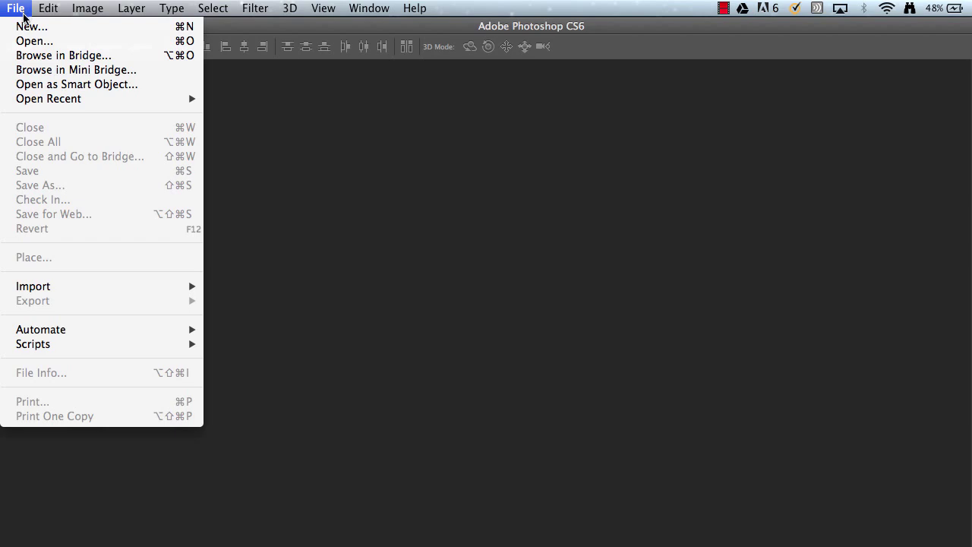
# Create a new 1024 × 768 px, 72 ppi document named widgets.
pyautogui.click(27, 27)
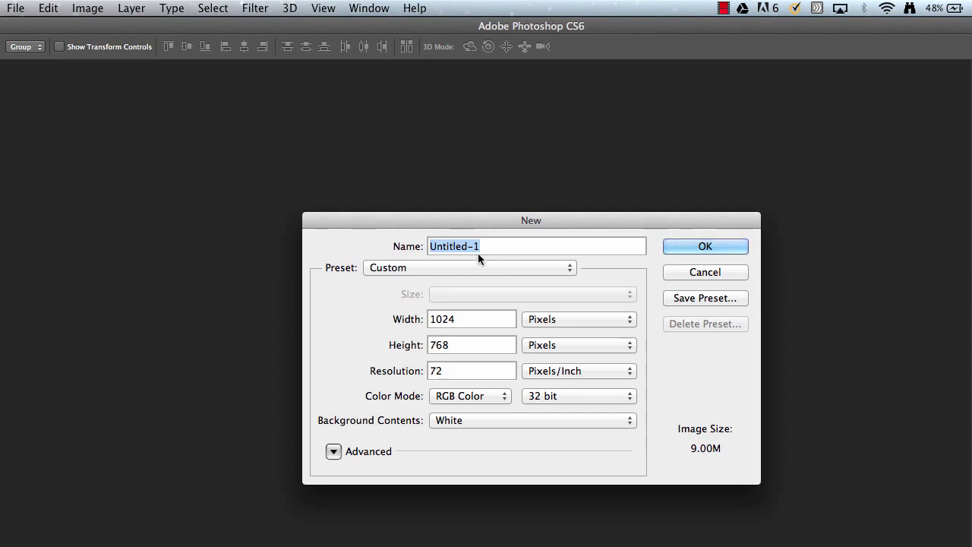
pyautogui.write('widgets')
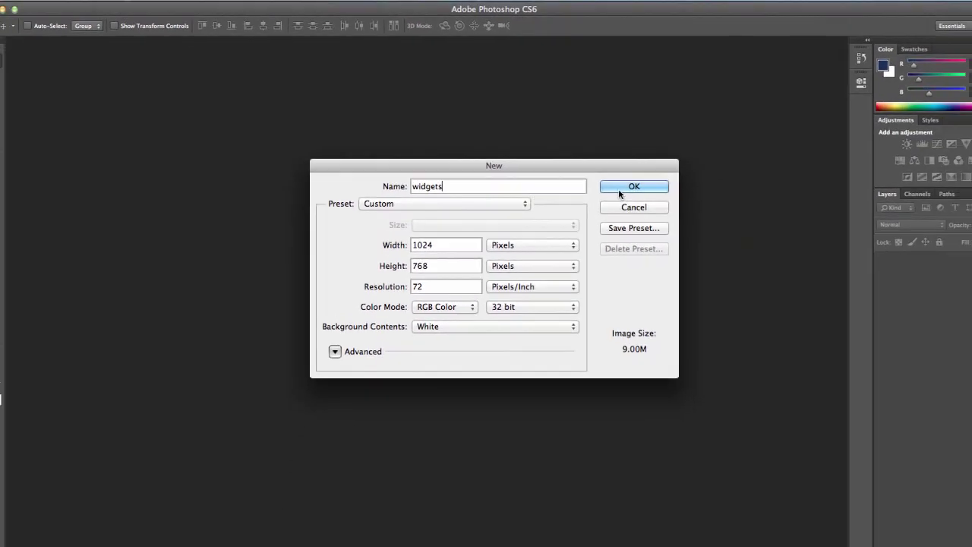
pyautogui.press('Return')
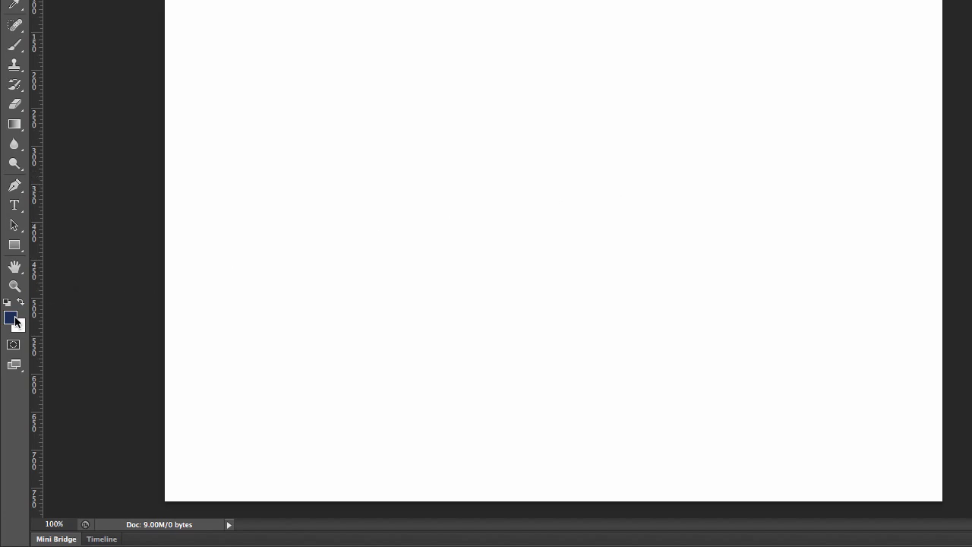
# Change the foreground colour from dark blue to dark grey.
pyautogui.click(14, 320)
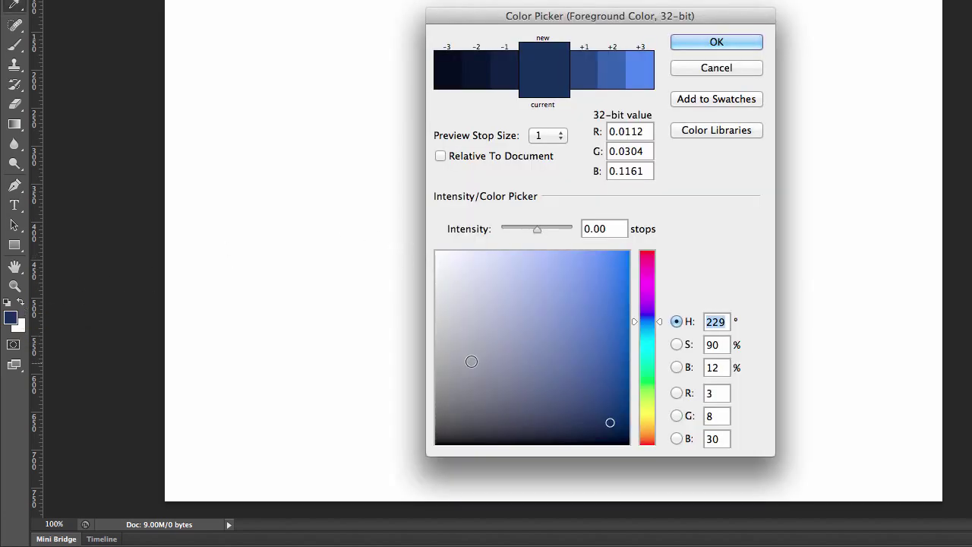
pyautogui.click(447, 412)
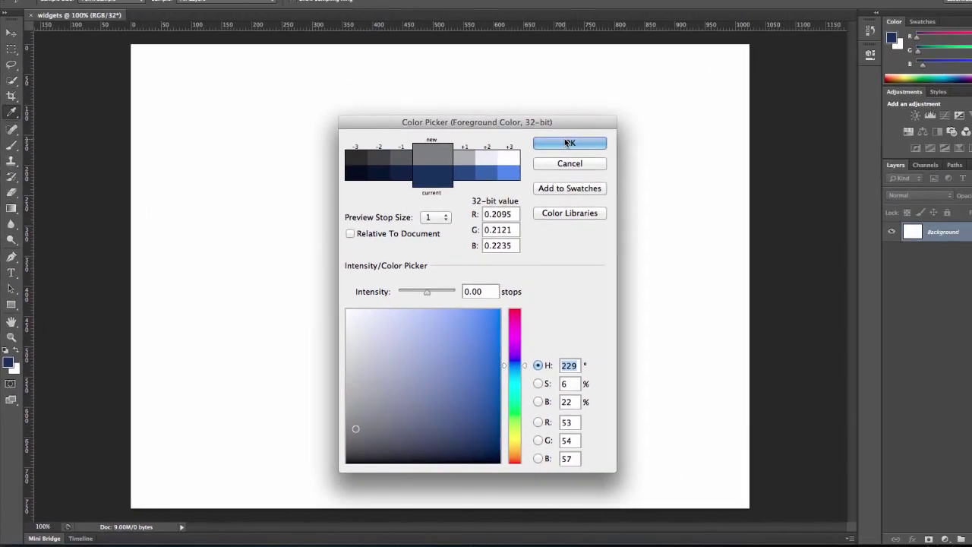
pyautogui.click(716, 41)
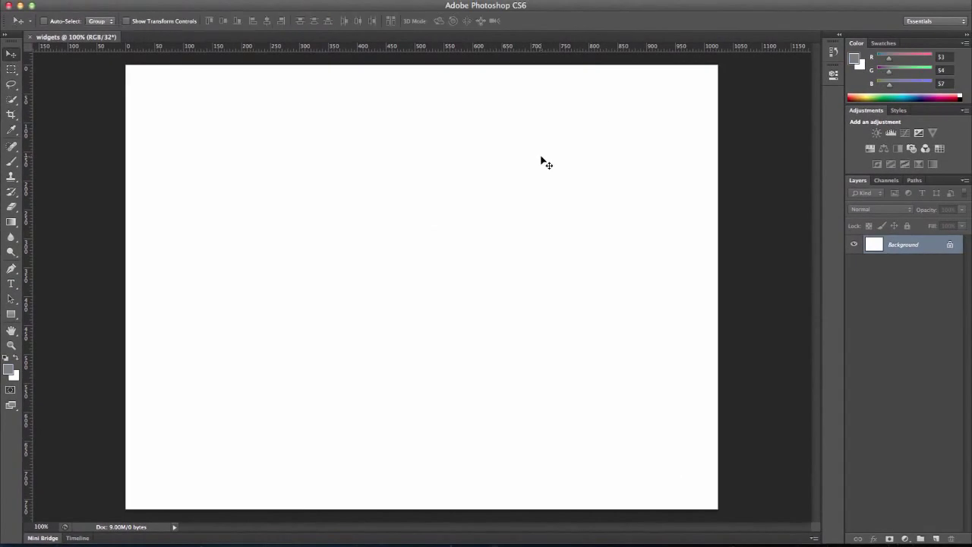
# Enter a 960 × 750 px size for a new rectangle shape.
pyautogui.click(11, 314)
pyautogui.click(229, 222)
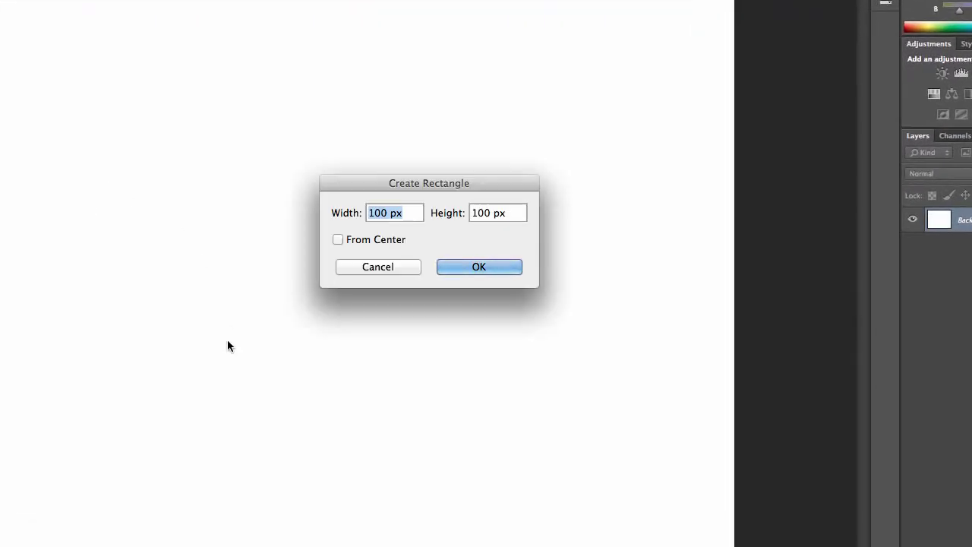
pyautogui.write('960')
pyautogui.press('Tab')
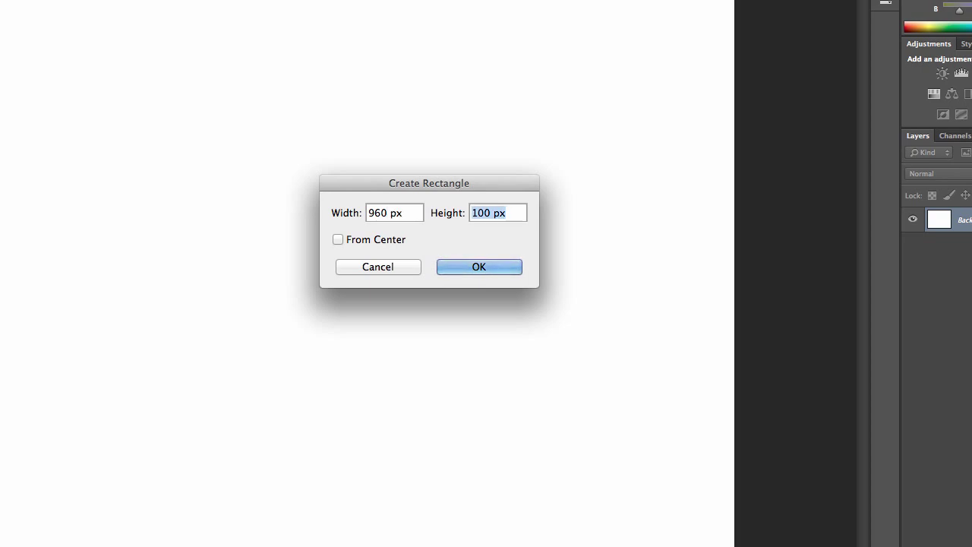
pyautogui.write('750')
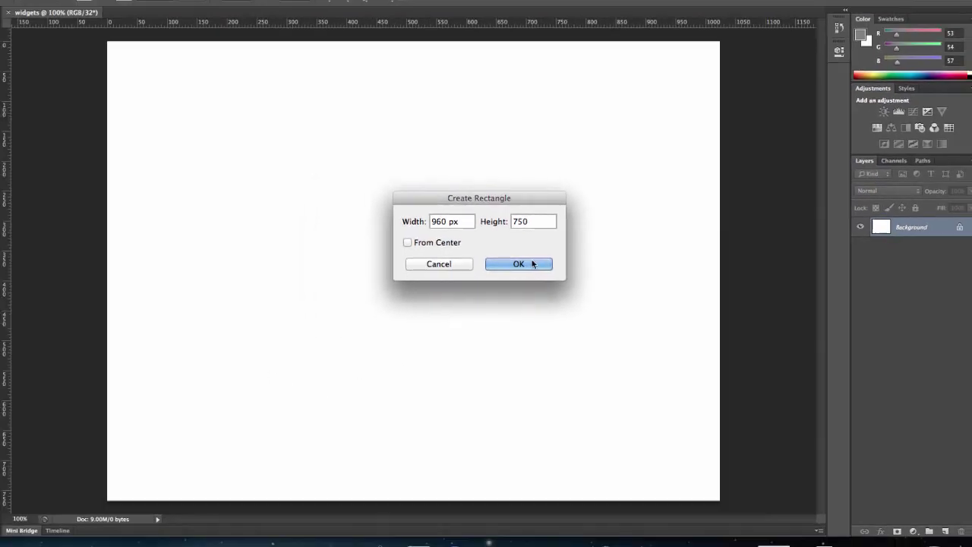
# Create the 960 × 750 rectangle, undoing an accidental small extra rectangle.
pyautogui.click(498, 271)
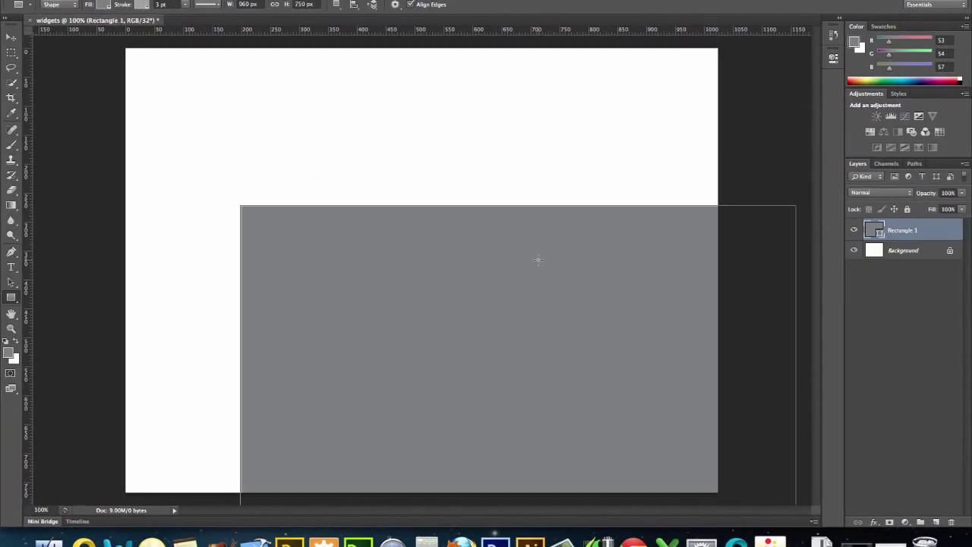
pyautogui.moveTo(542, 262); pyautogui.dragTo(498, 251)
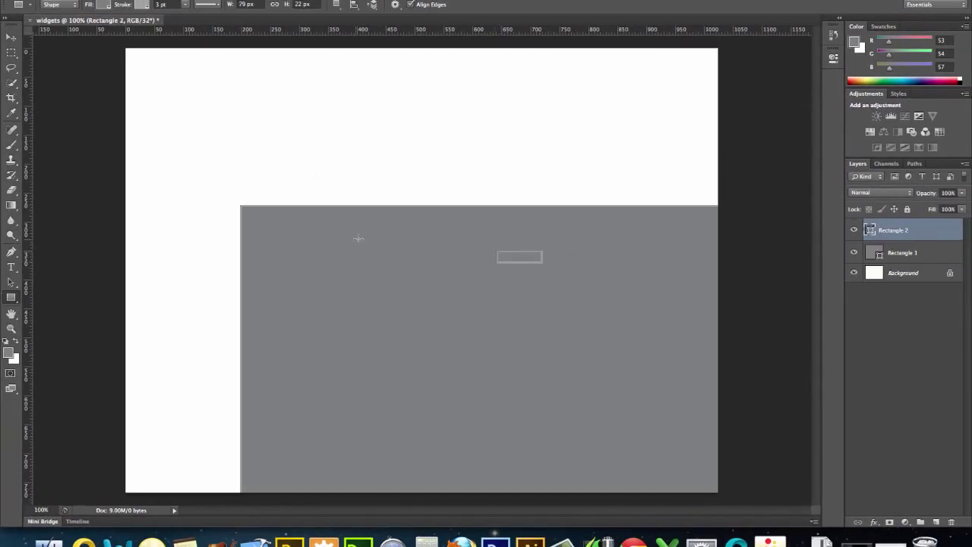
pyautogui.hotkey('ctrl', 'z')
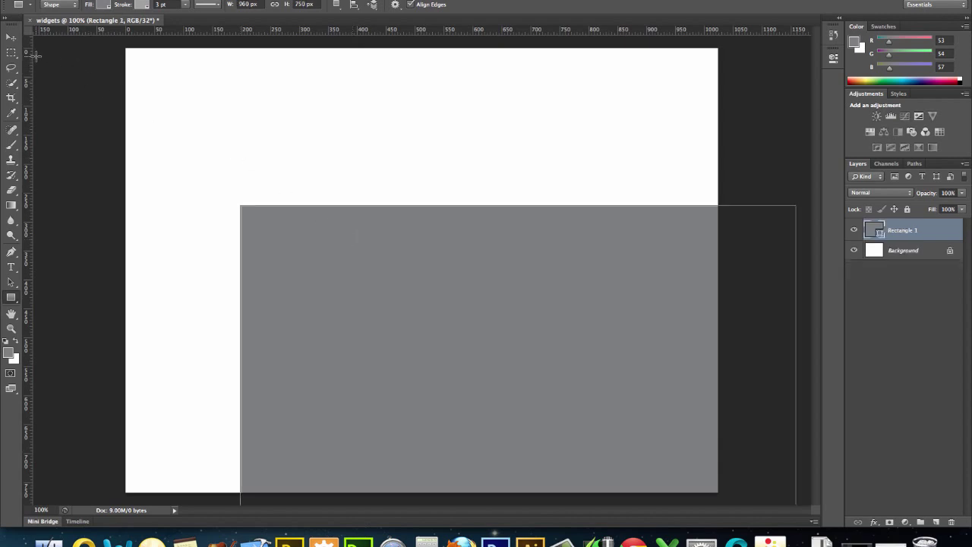
# Move the grey rectangle onto the page and nudge it to an even white margin.
pyautogui.click(11, 37)
pyautogui.moveTo(496, 275); pyautogui.dragTo(393, 145)
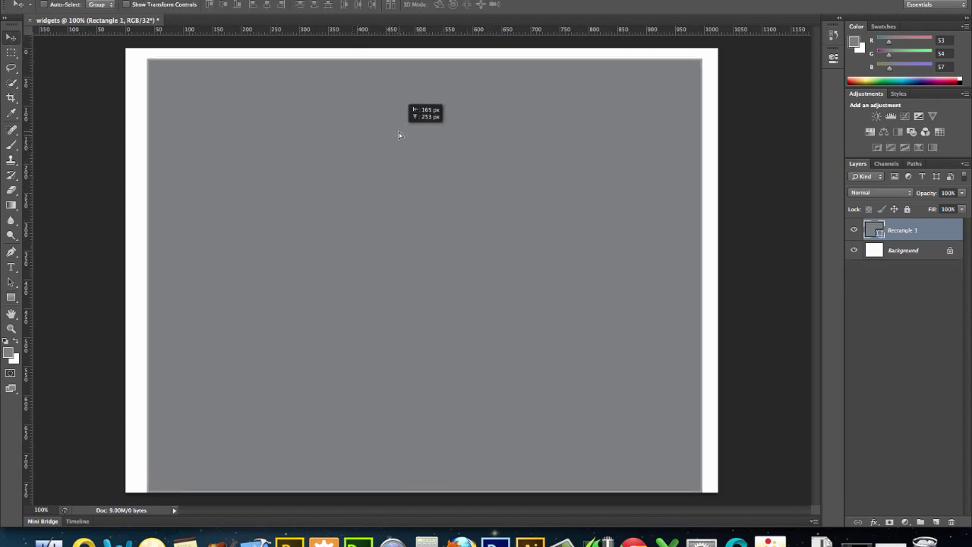
pyautogui.moveTo(393, 146); pyautogui.dragTo(401, 125)
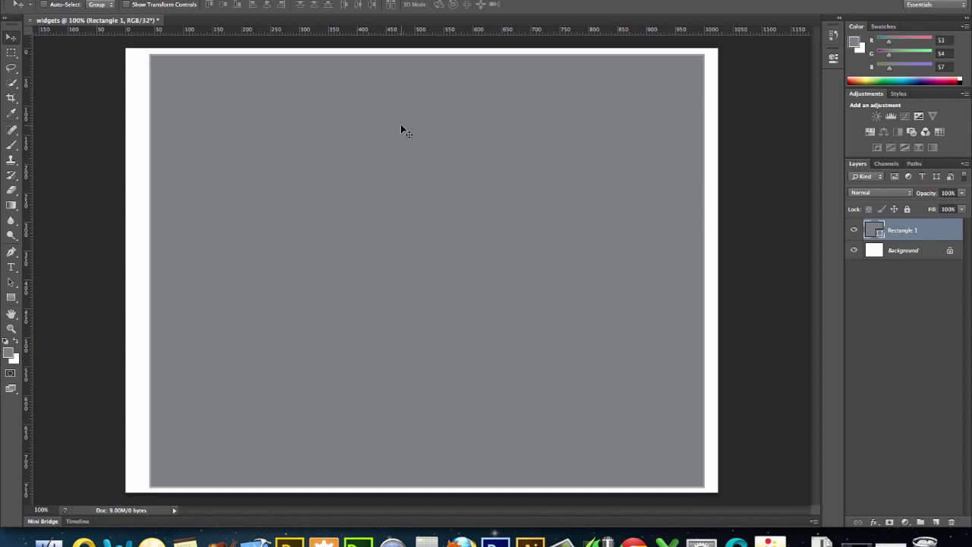
pyautogui.press('Up')
pyautogui.press('Up')
pyautogui.press('Up')
pyautogui.press('Up')
pyautogui.press('Up')
pyautogui.press('Left')
pyautogui.press('Left')
pyautogui.press('Left')
pyautogui.press('Left')
pyautogui.press('Left')
pyautogui.press('Left')
pyautogui.press('Left')
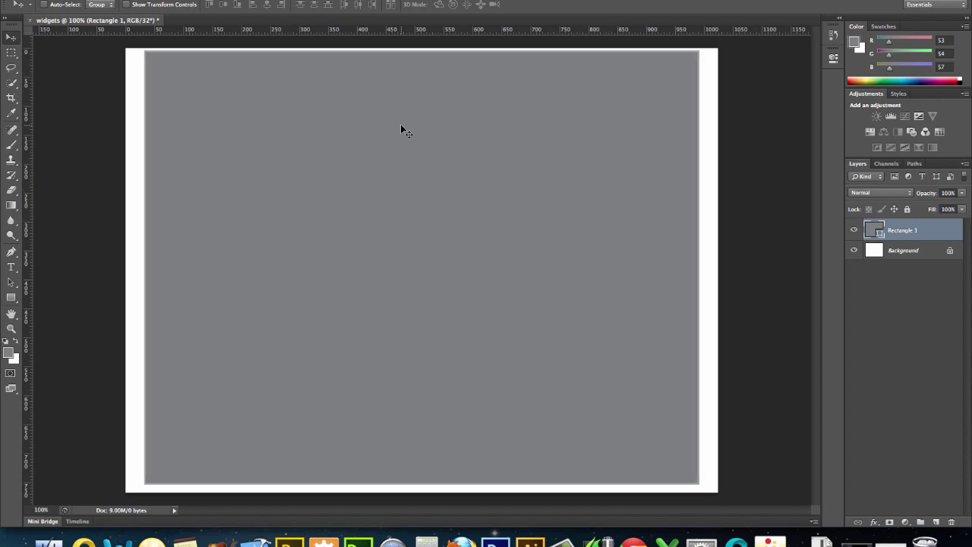
pyautogui.press('Right')
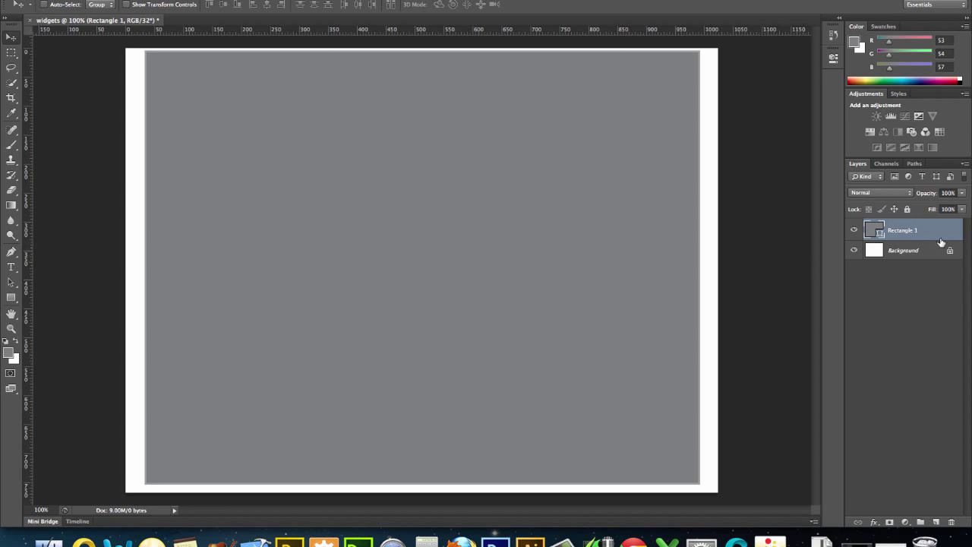
# Rename the Rectangle 1 layer to Container and apply Lock All to it.
pyautogui.doubleClick(911, 230)
pyautogui.write('tainer')
pyautogui.click(944, 229)
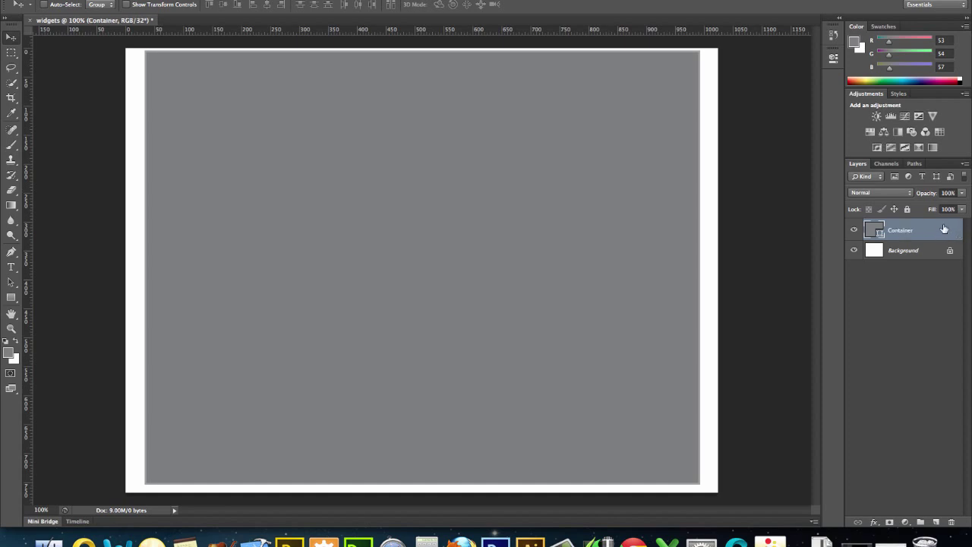
pyautogui.click(908, 209)
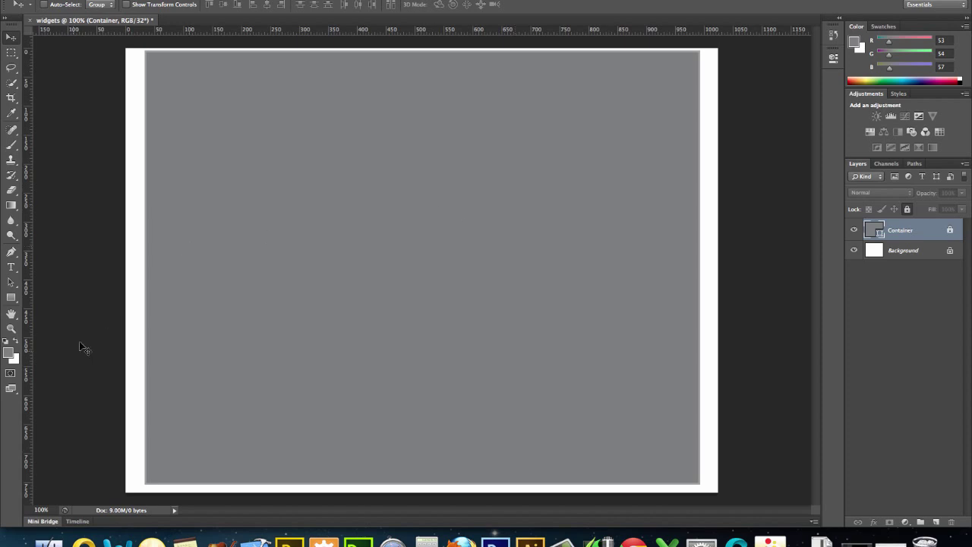
# Brighten the foreground colour to a near-white grey using the intensity preview stops.
pyautogui.click(11, 352)
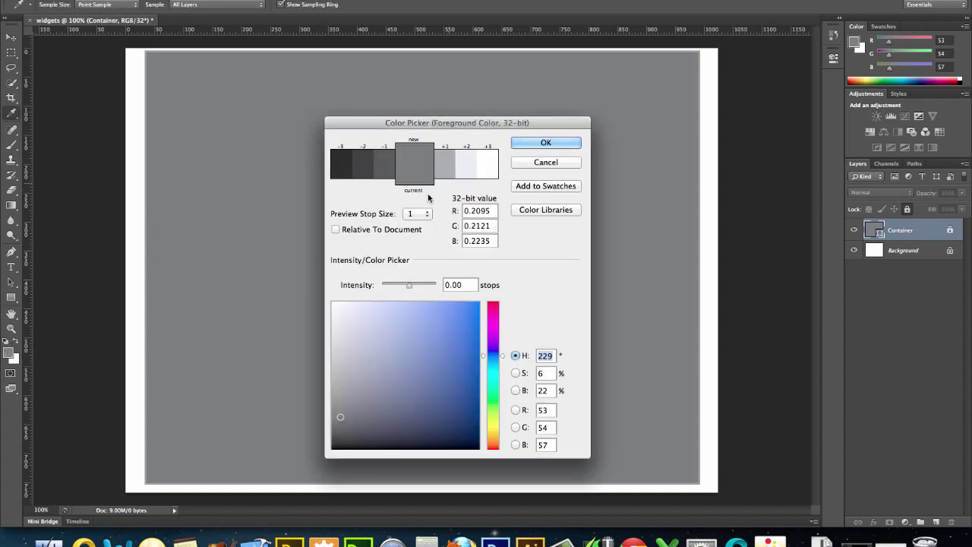
pyautogui.click(469, 167)
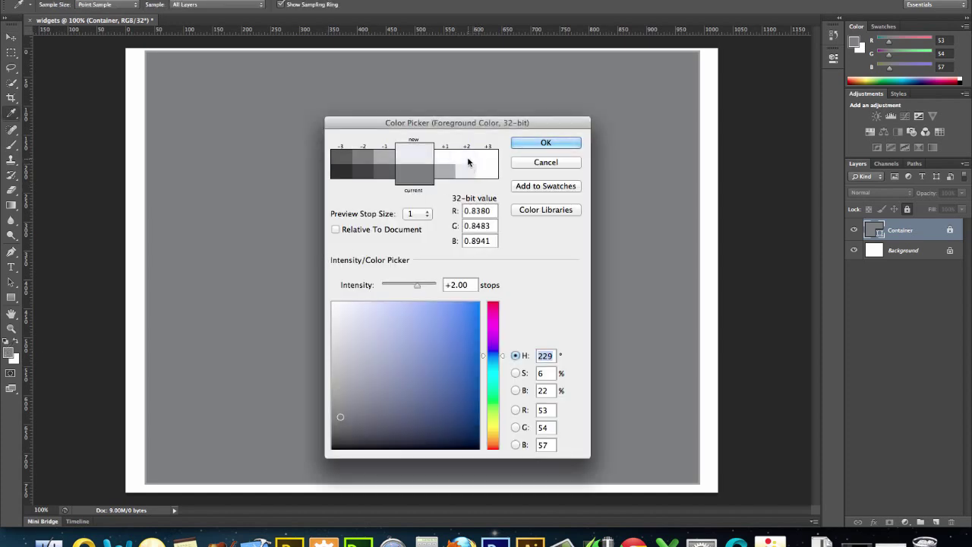
pyautogui.click(468, 160)
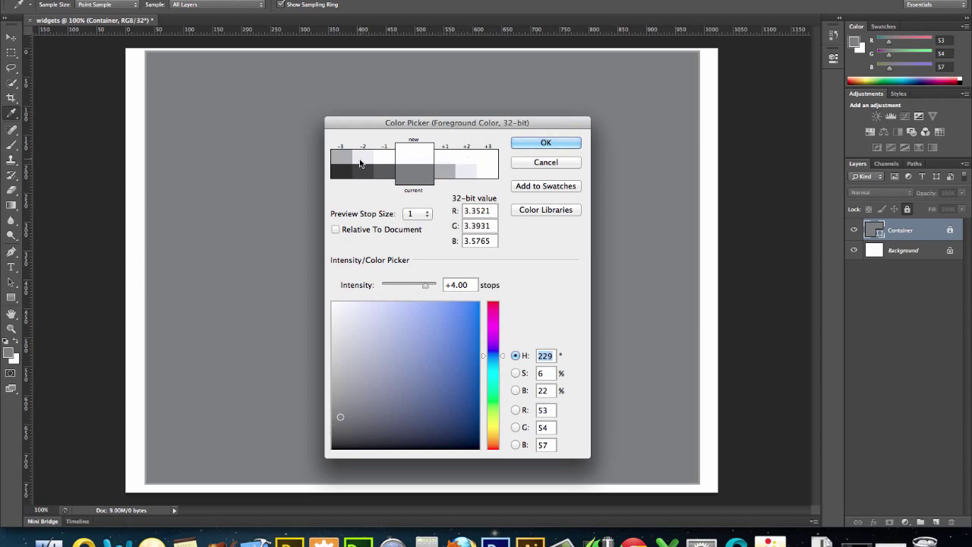
pyautogui.click(361, 161)
pyautogui.click(444, 163)
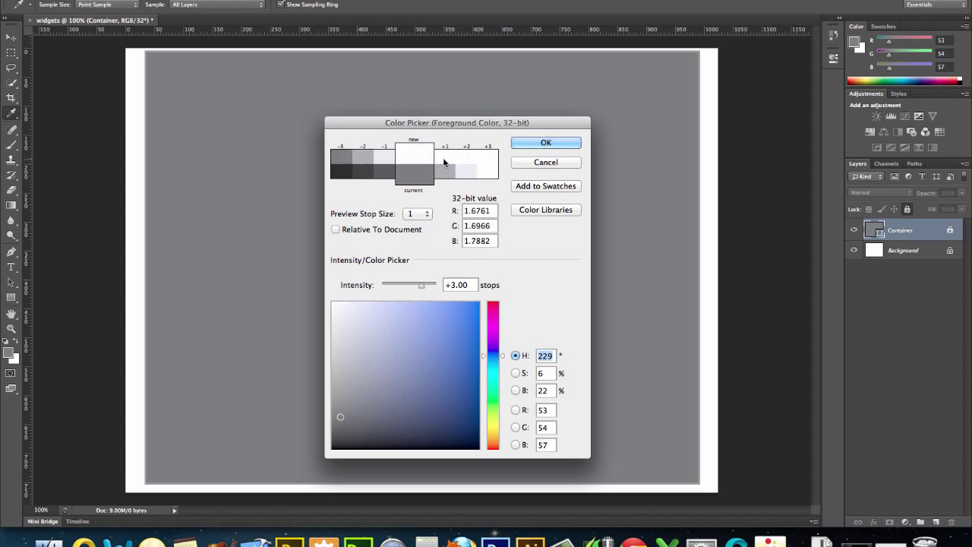
# Accept the near-white foreground and create a 950 × 120 px rectangle.
pyautogui.click(531, 144)
pyautogui.press('v')
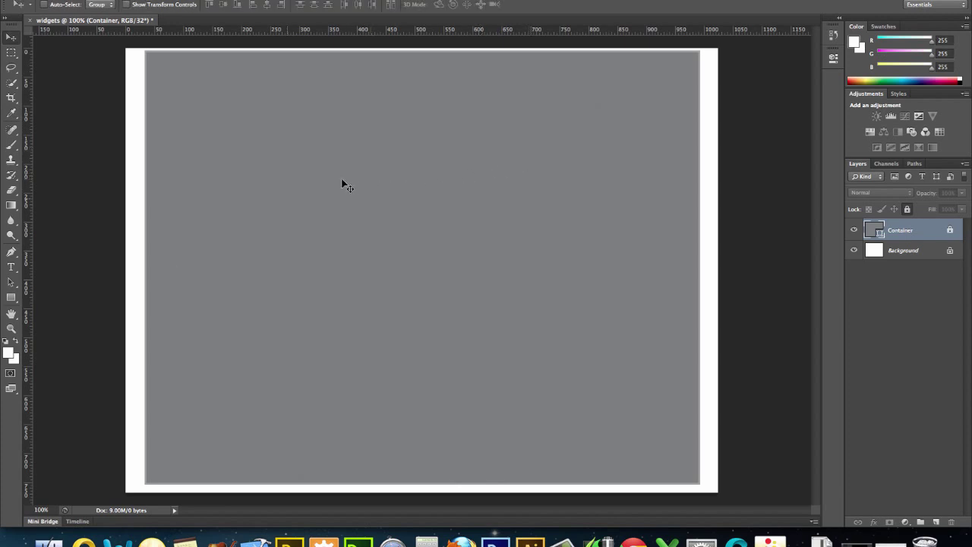
pyautogui.click(11, 297)
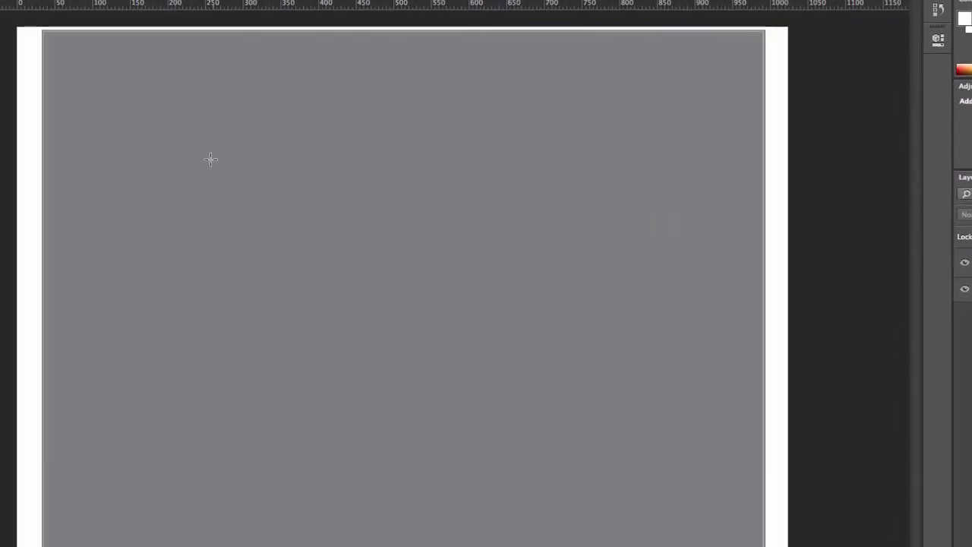
pyautogui.click(212, 156)
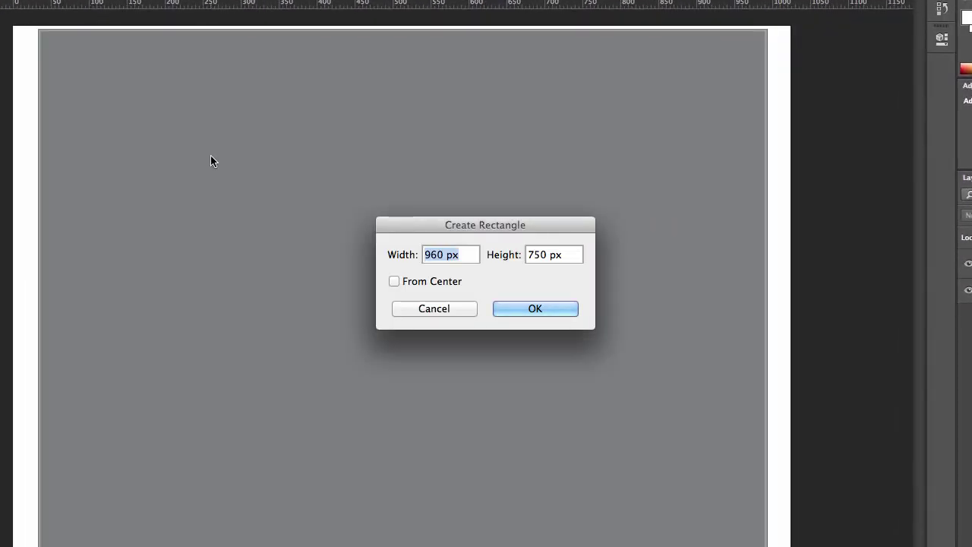
pyautogui.write('9')
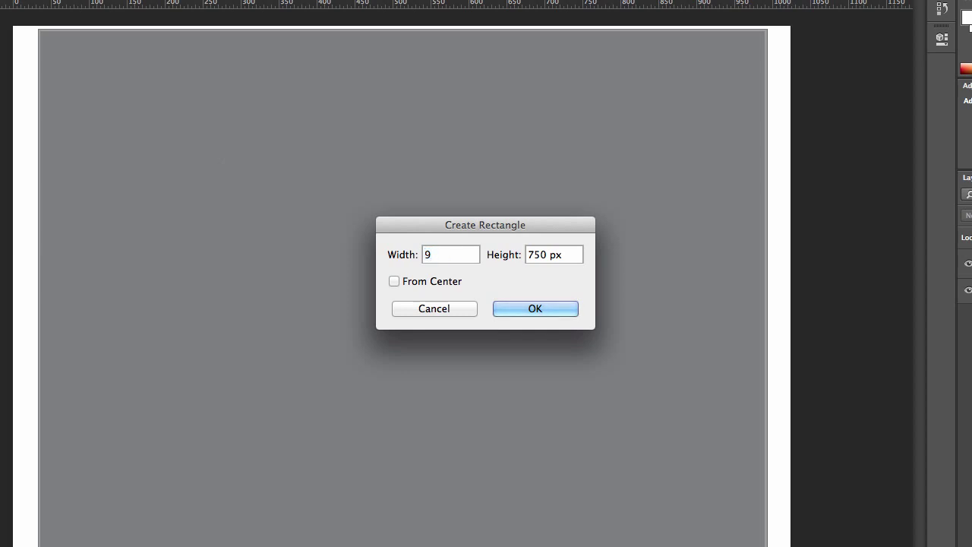
pyautogui.write('50')
pyautogui.press('Tab')
pyautogui.write('120')
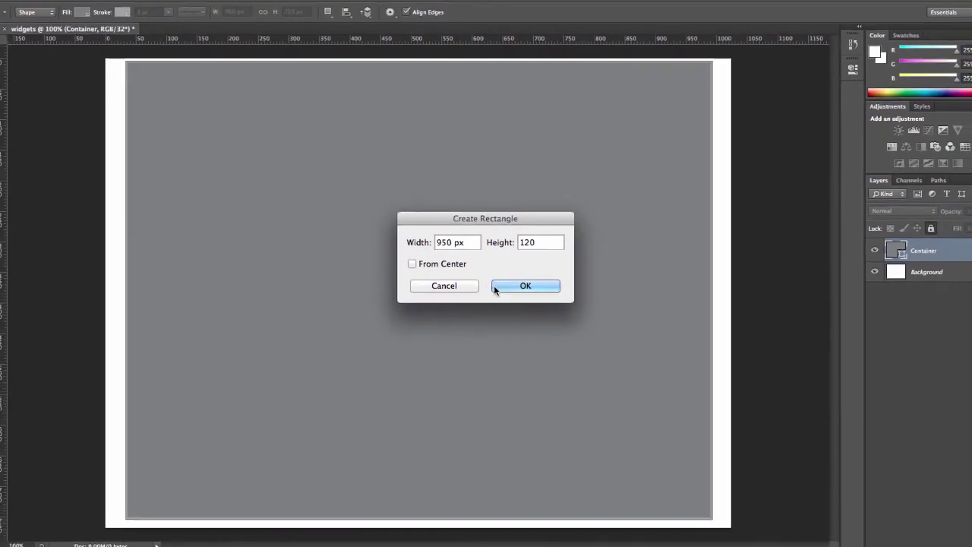
pyautogui.click(505, 309)
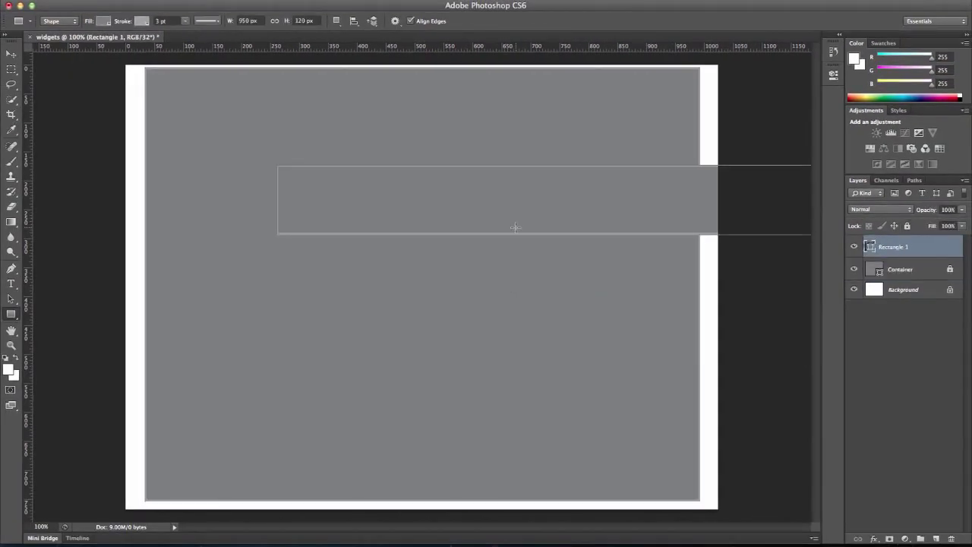
# Fill the bar light grey and move it to the top of the container.
pyautogui.click(104, 21)
pyautogui.click(102, 87)
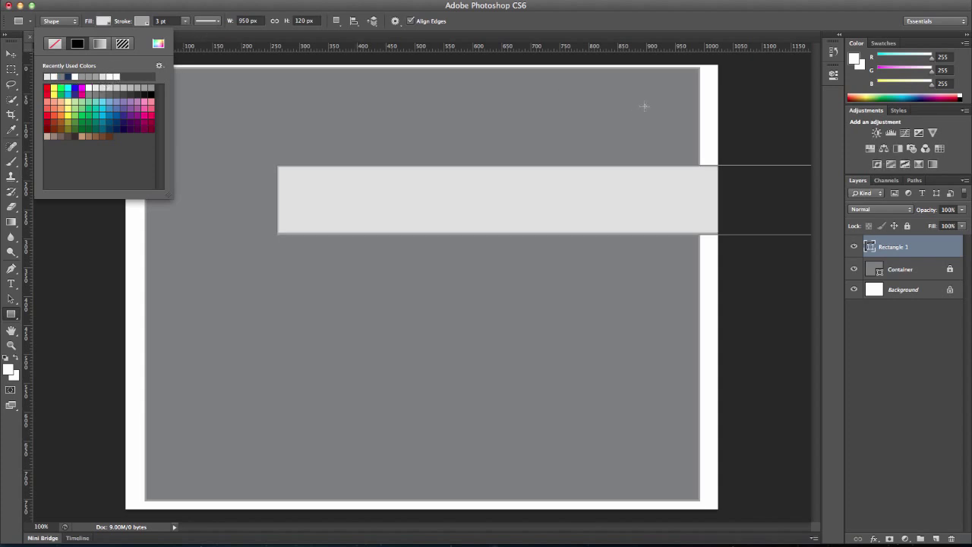
pyautogui.click(10, 54)
pyautogui.moveTo(358, 186); pyautogui.dragTo(226, 92)
pyautogui.press('Right')
pyautogui.press('Right')
pyautogui.press('Right')
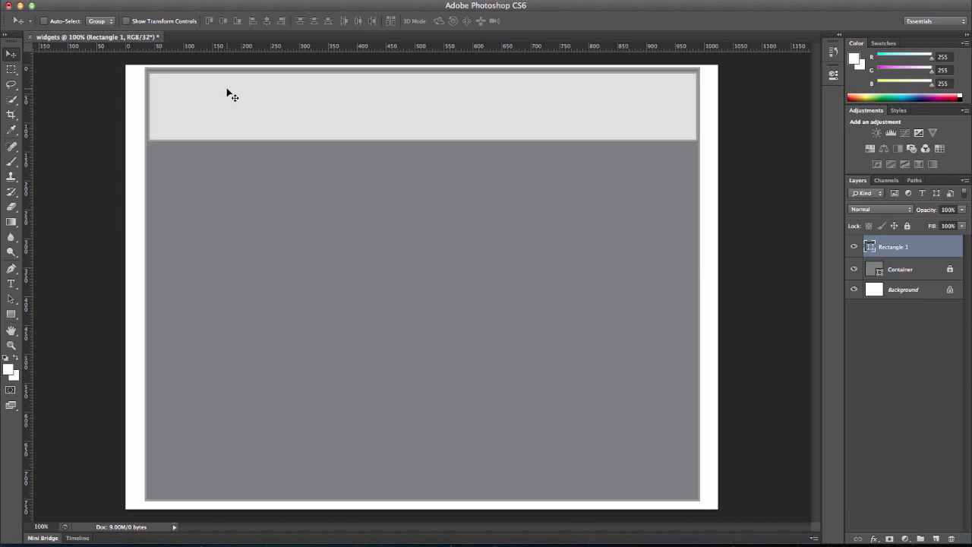
pyautogui.press('Left')
pyautogui.press('Left')
# Rename the bar's layer to Header.
pyautogui.doubleClick(896, 247)
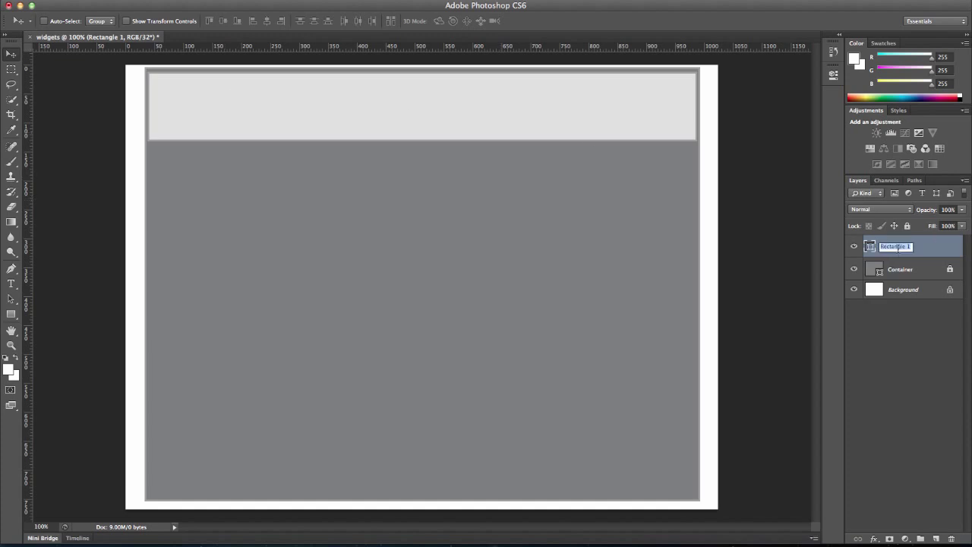
pyautogui.write('Header')
pyautogui.press('Return')
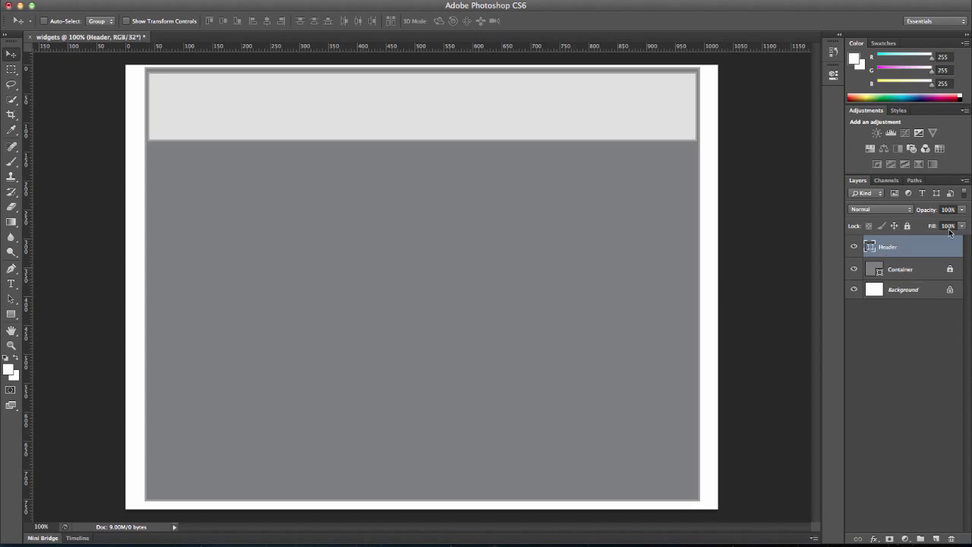
# Lock the Header layer and create a 950 × 90 px rectangle.
pyautogui.click(907, 225)
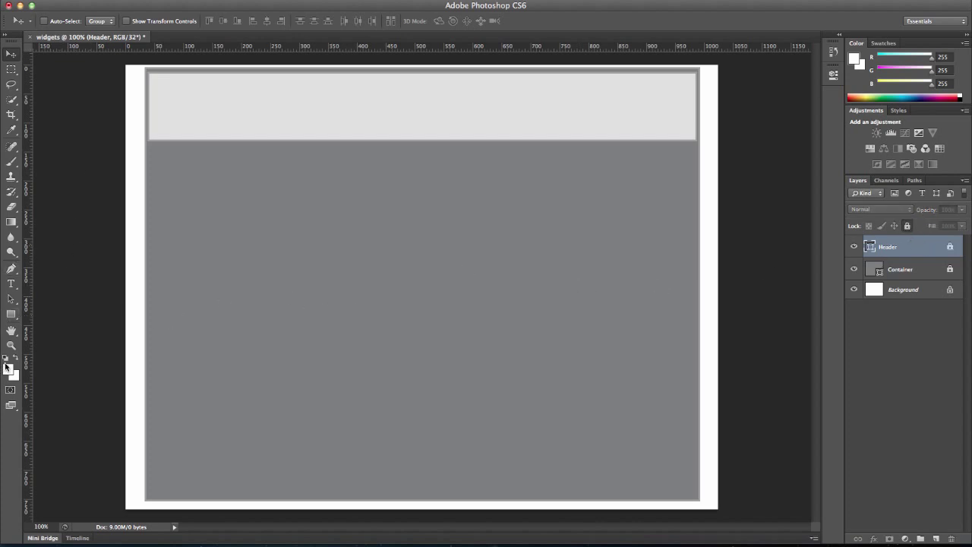
pyautogui.click(11, 314)
pyautogui.click(258, 359)
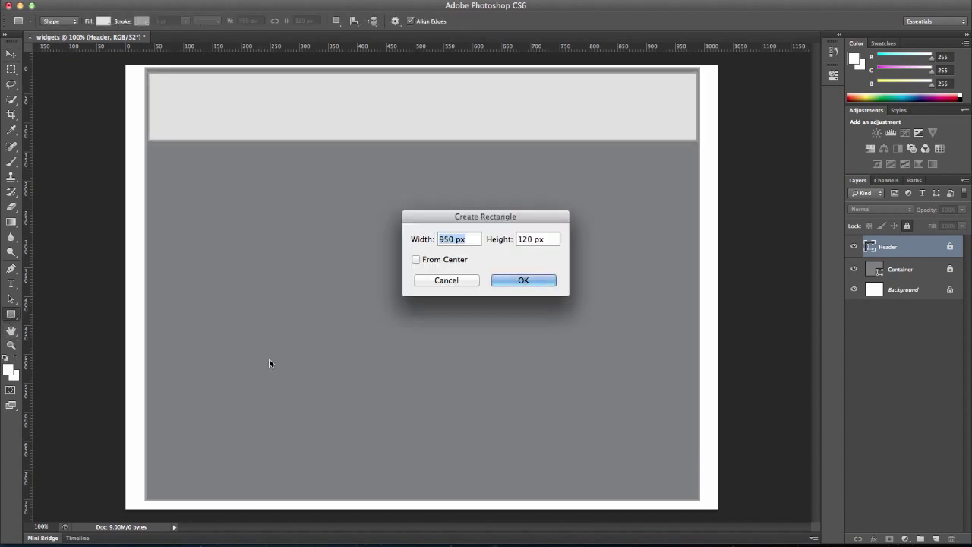
pyautogui.press('Tab')
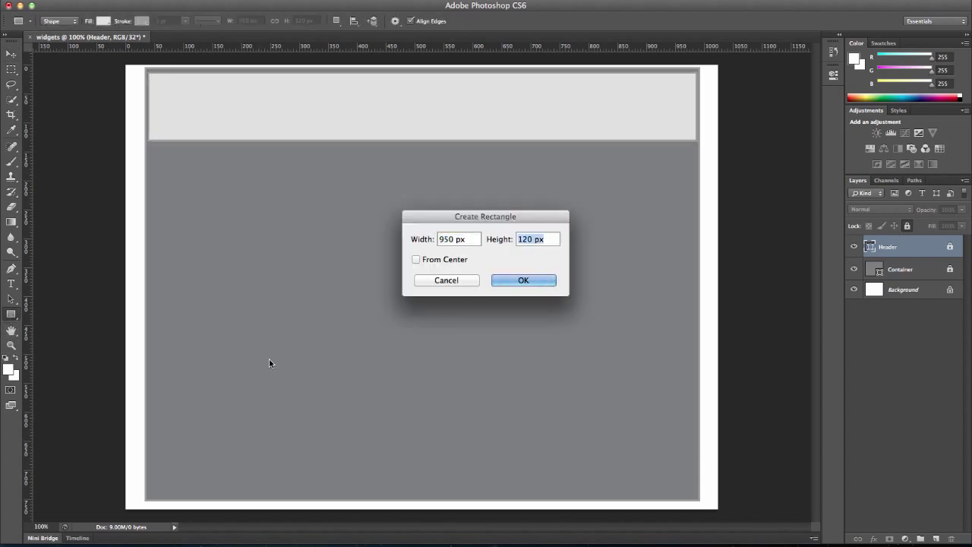
pyautogui.write('90')
pyautogui.click(514, 276)
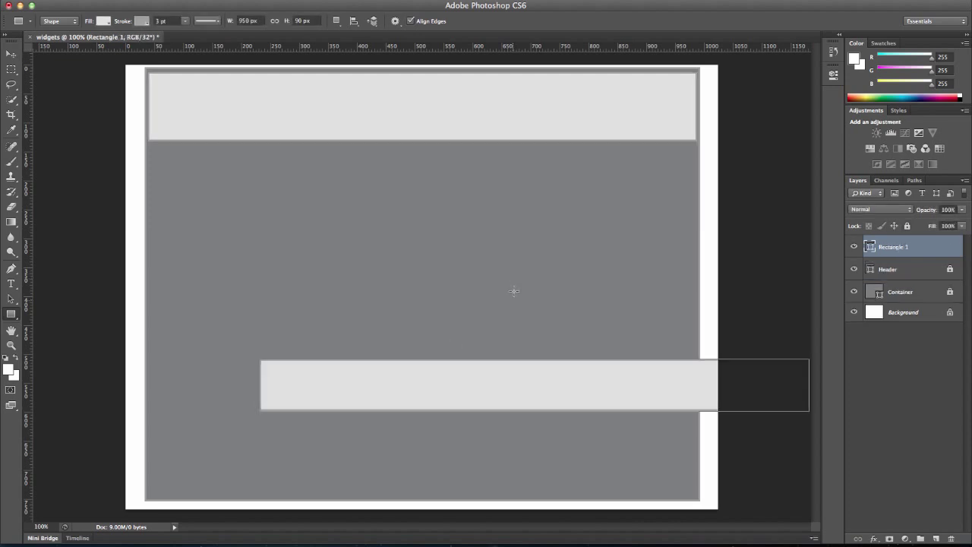
# Move the 950 × 90 bar to the container's bottom edge and rename its layer footer.
pyautogui.click(10, 54)
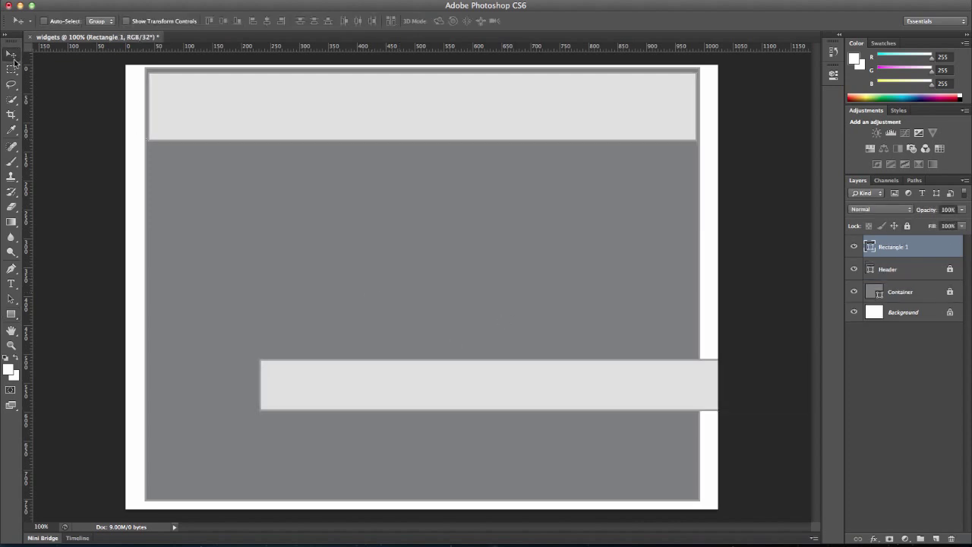
pyautogui.moveTo(404, 374); pyautogui.dragTo(298, 450)
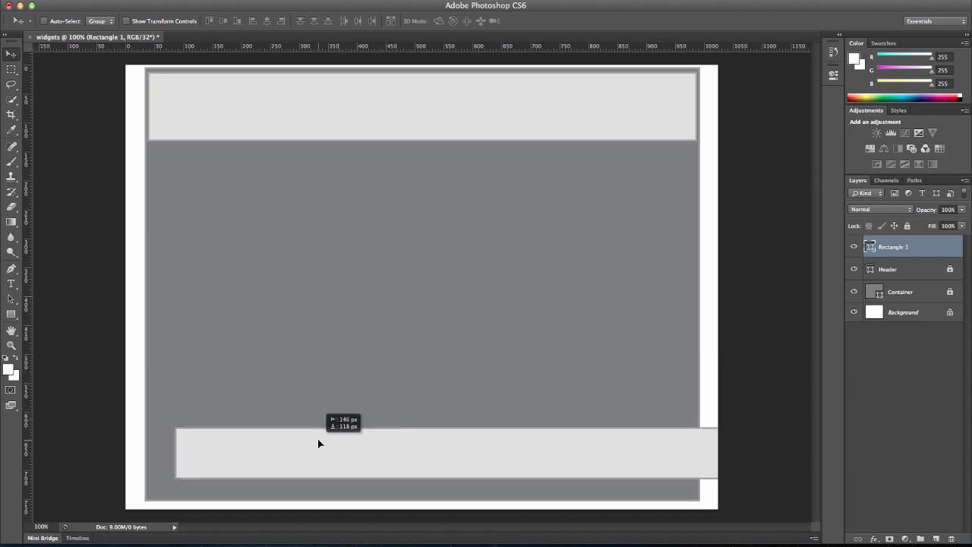
pyautogui.press('Left')
pyautogui.press('Left')
pyautogui.press('Left')
pyautogui.press('Left')
pyautogui.press('Left')
pyautogui.press('Left')
pyautogui.press('Left')
pyautogui.press('Left')
pyautogui.press('Left')
pyautogui.press('Left')
pyautogui.press('Down')
pyautogui.press('Down')
pyautogui.press('Down')
pyautogui.press('Down')
pyautogui.press('Down')
pyautogui.press('Down')
pyautogui.press('Down')
pyautogui.press('Down')
pyautogui.press('Down')
pyautogui.press('Down')
pyautogui.press('Down')
pyautogui.press('Down')
pyautogui.press('Down')
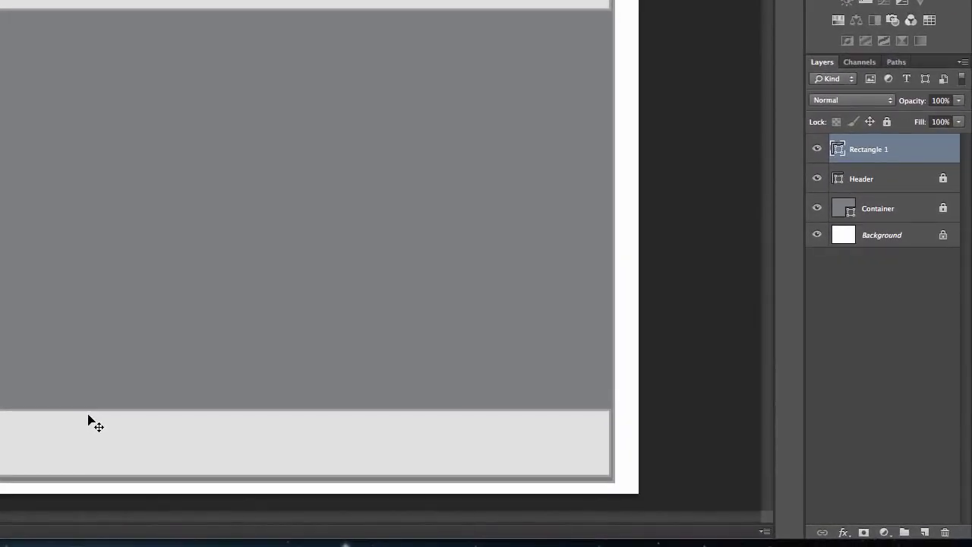
pyautogui.doubleClick(878, 150)
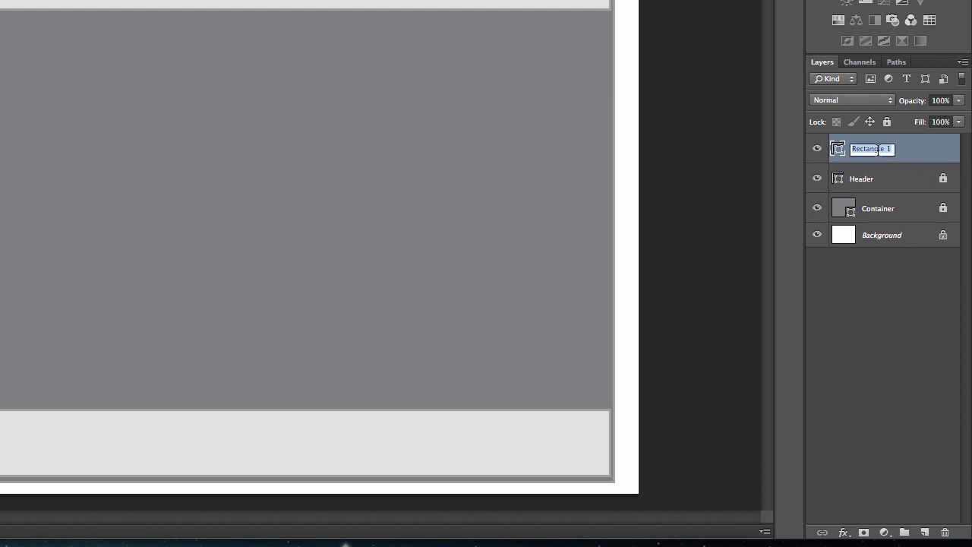
pyautogui.write('footer')
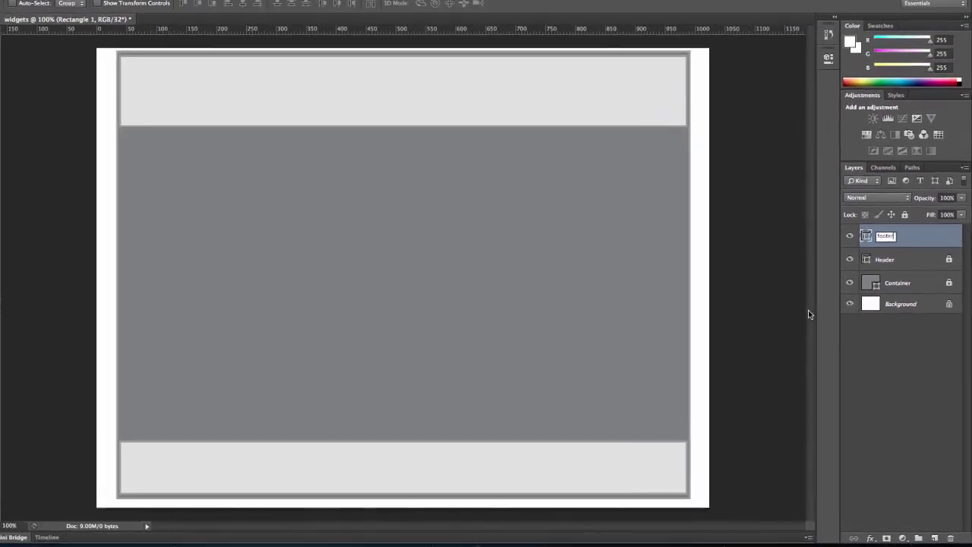
pyautogui.press('Return')
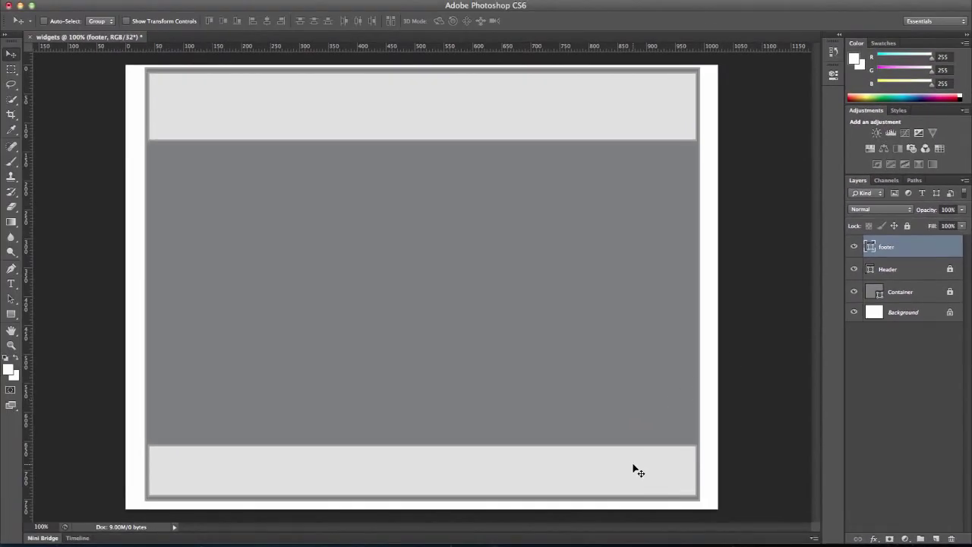
pyautogui.press('Down')
pyautogui.press('Down')
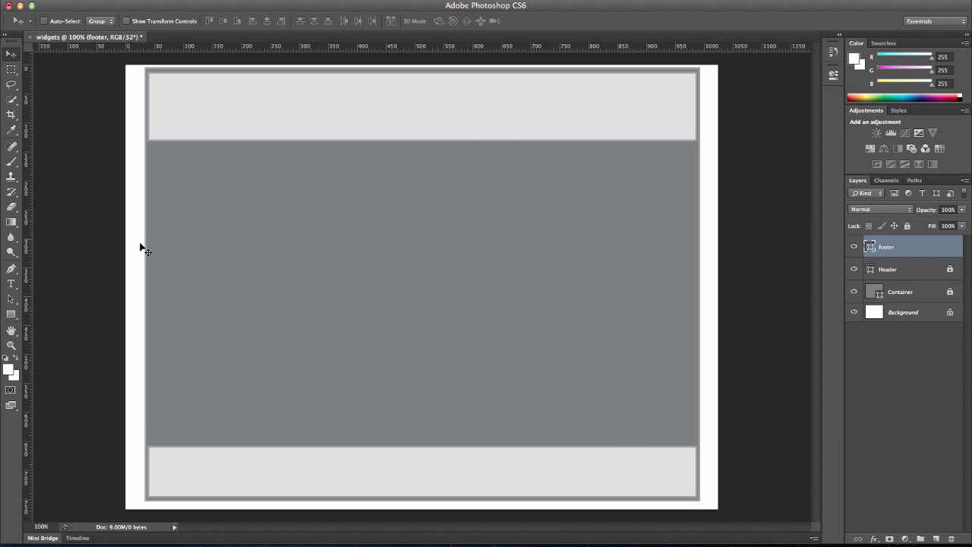
# Create a 160 x 600 px rectangle with the Rectangle tool.
pyautogui.click(11, 314)
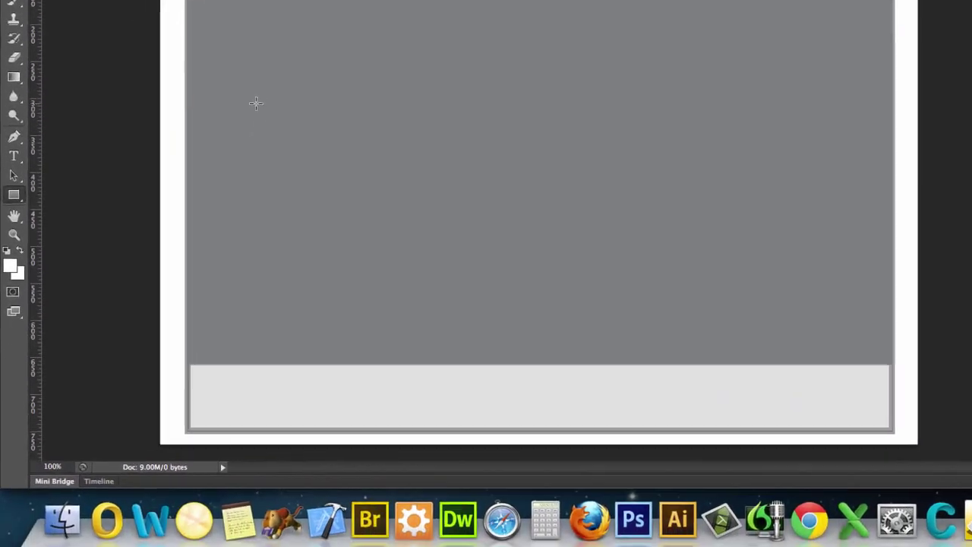
pyautogui.click(209, 226)
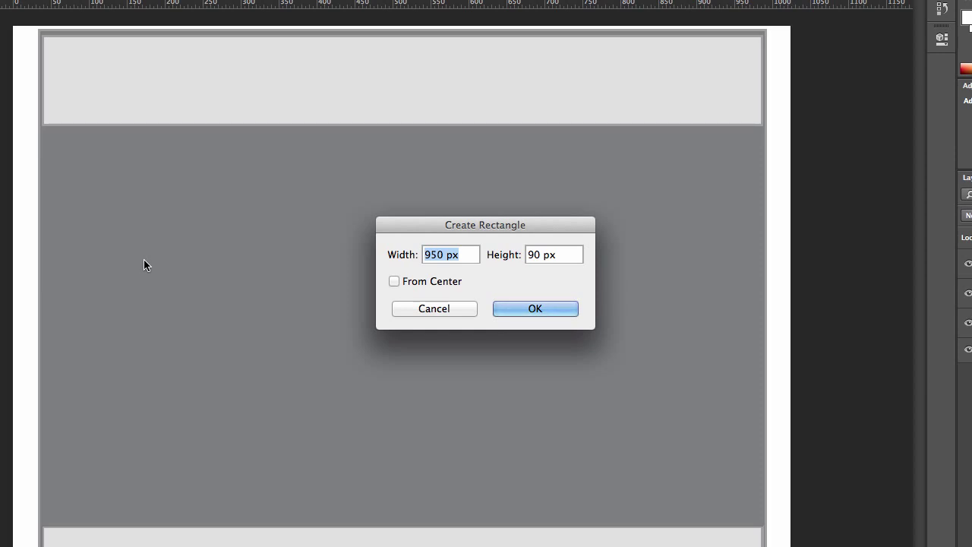
pyautogui.write('160')
pyautogui.press('Tab')
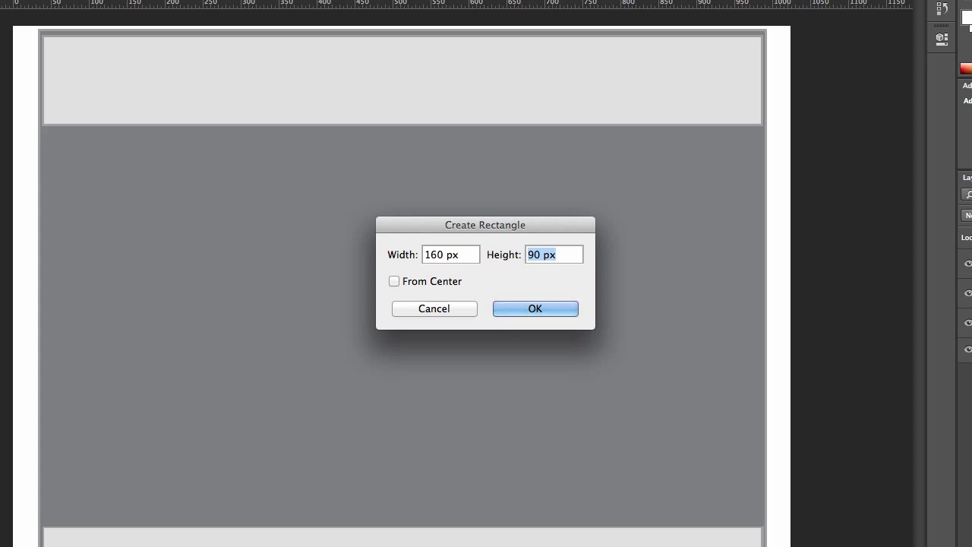
pyautogui.write('600')
pyautogui.click(514, 263)
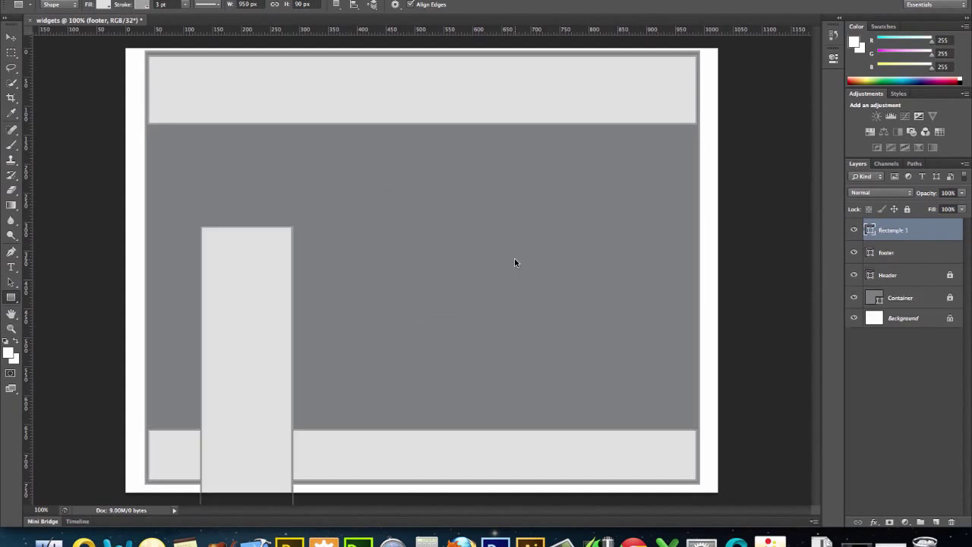
# Move the rectangle against the container's left edge and shorten it to end above the footer.
pyautogui.click(12, 38)
pyautogui.moveTo(235, 246); pyautogui.dragTo(190, 149)
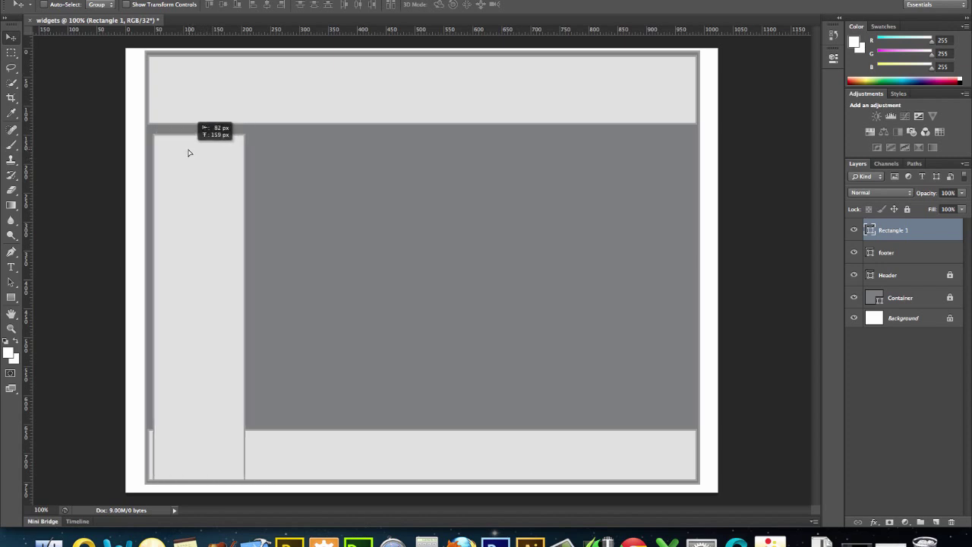
pyautogui.moveTo(192, 150); pyautogui.dragTo(187, 149)
pyautogui.press('Left')
pyautogui.press('Left')
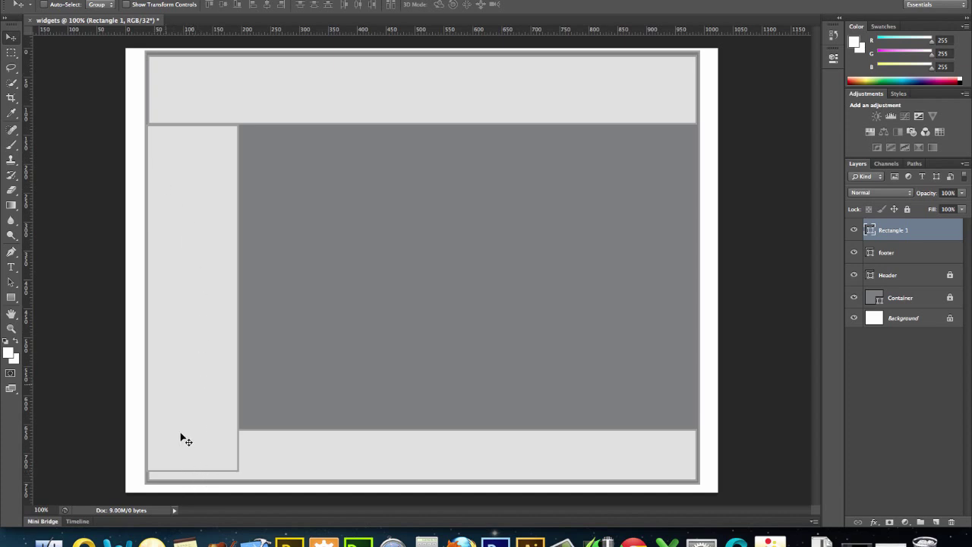
pyautogui.click(177, 4)
pyautogui.moveTo(193, 471); pyautogui.dragTo(193, 429)
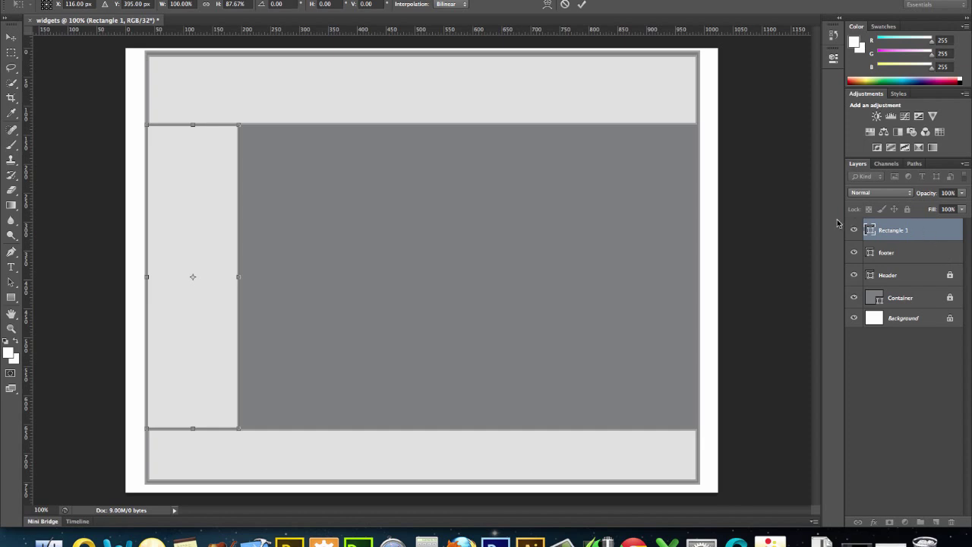
pyautogui.click(11, 36)
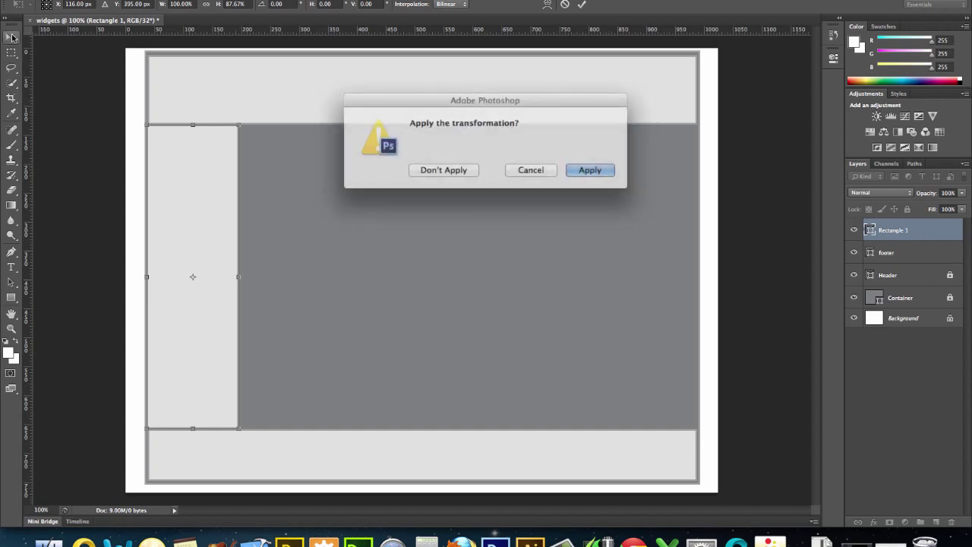
pyautogui.click(579, 168)
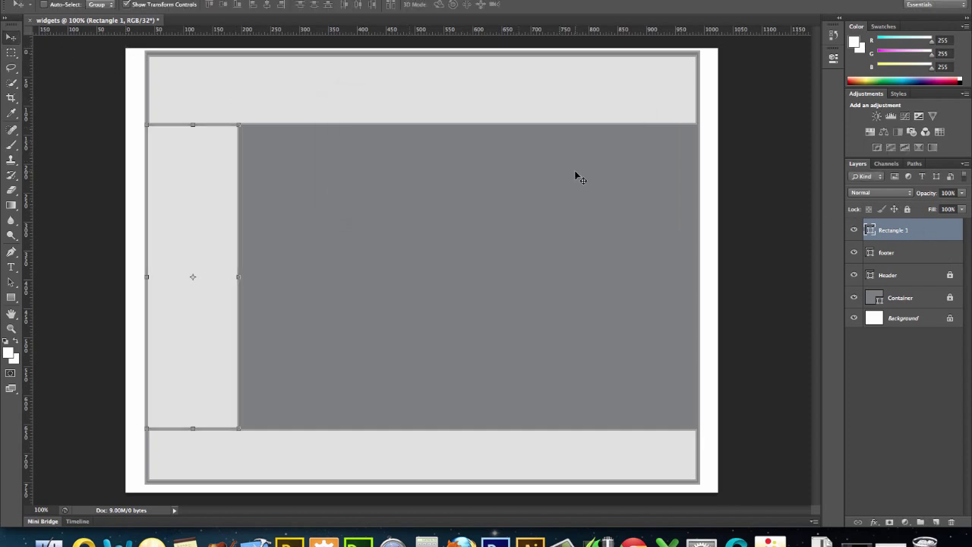
# Name the rectangle's layer sidebar and lock both the sidebar and footer layers.
pyautogui.doubleClick(894, 230)
pyautogui.write('S')
pyautogui.press('Return')
pyautogui.click(908, 209)
pyautogui.click(942, 252)
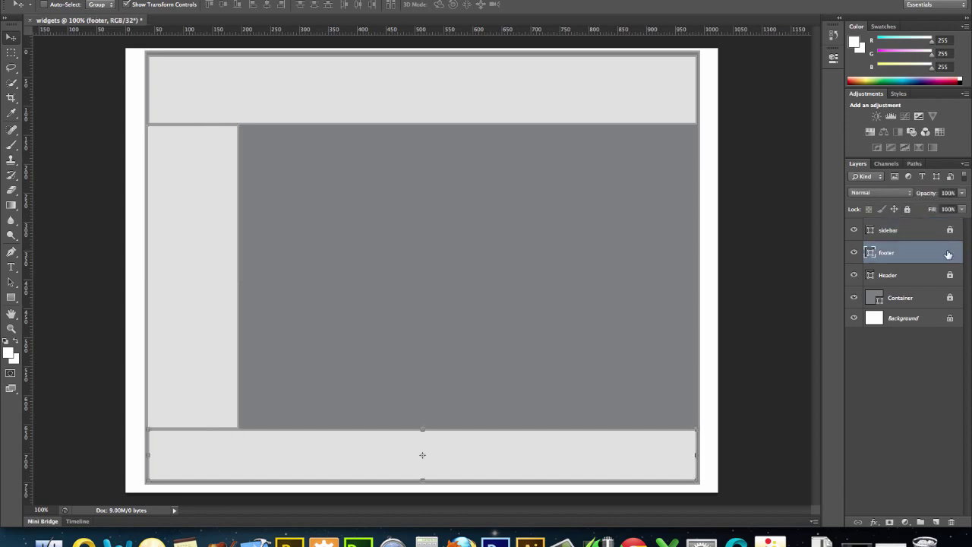
pyautogui.click(908, 209)
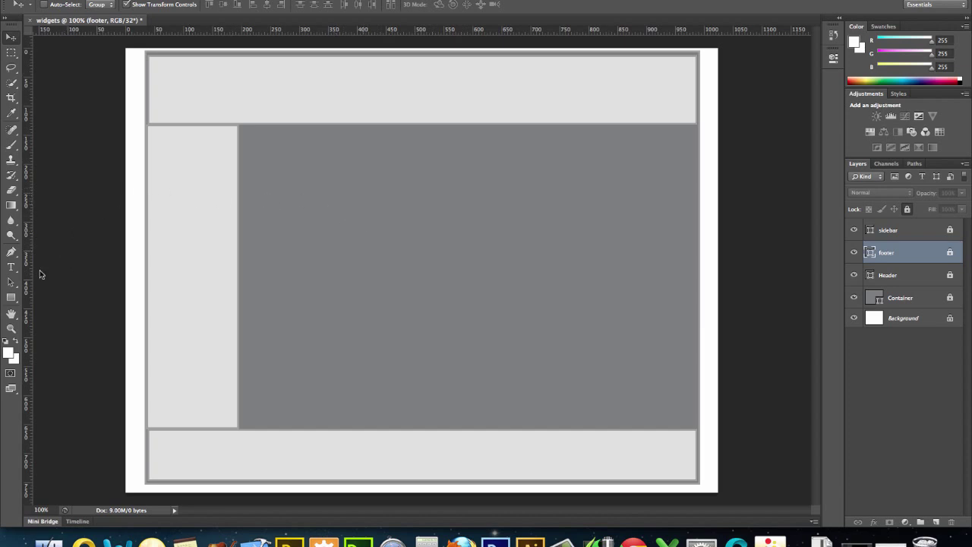
# Create an 820 x 570 px rectangle with the Rectangle tool.
pyautogui.click(13, 297)
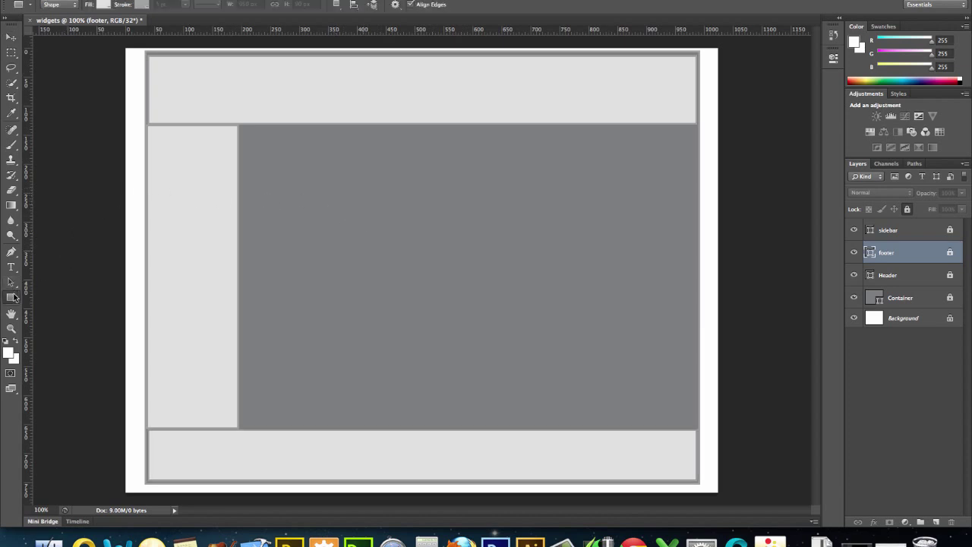
pyautogui.click(289, 225)
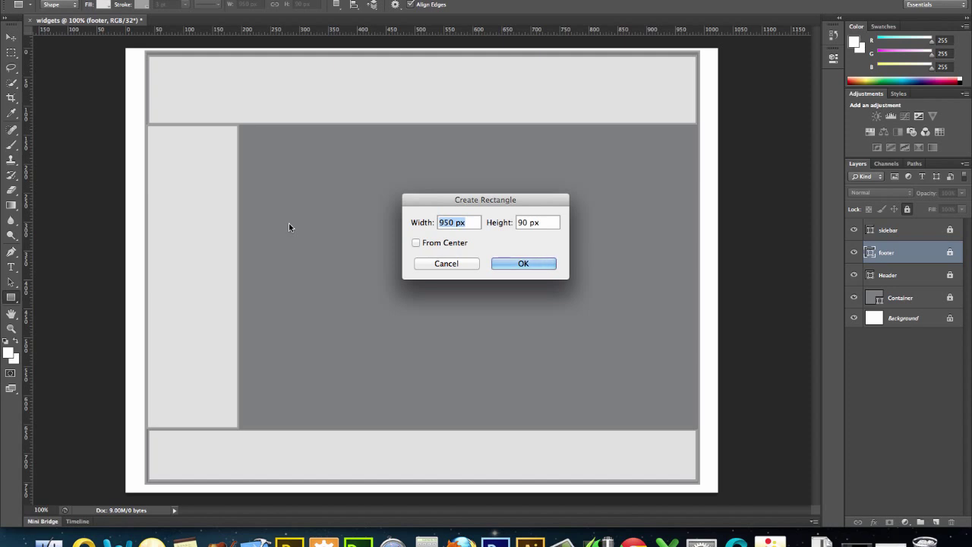
pyautogui.write('820')
pyautogui.press('Tab')
pyautogui.write('570')
pyautogui.click(492, 266)
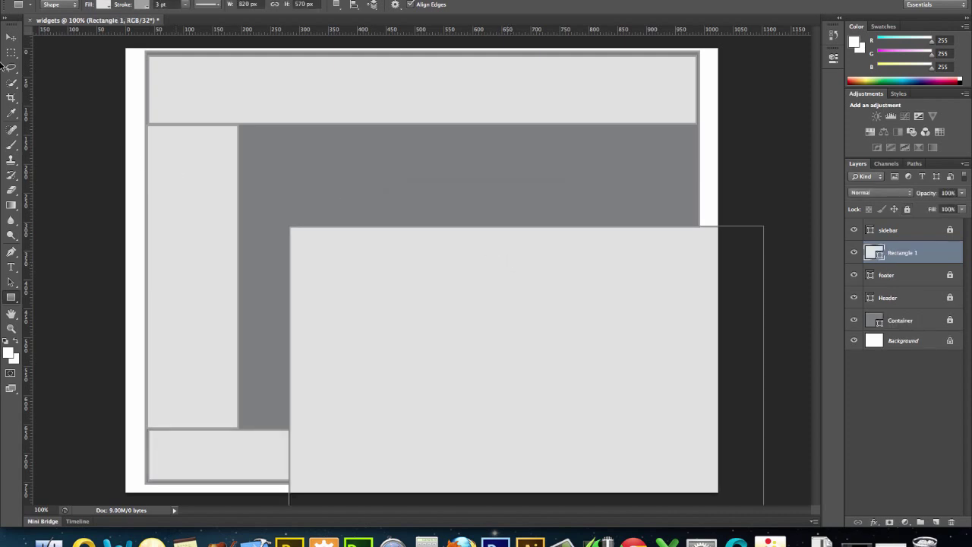
# Move and resize the rectangle to fill the space right of the sidebar.
pyautogui.click(10, 37)
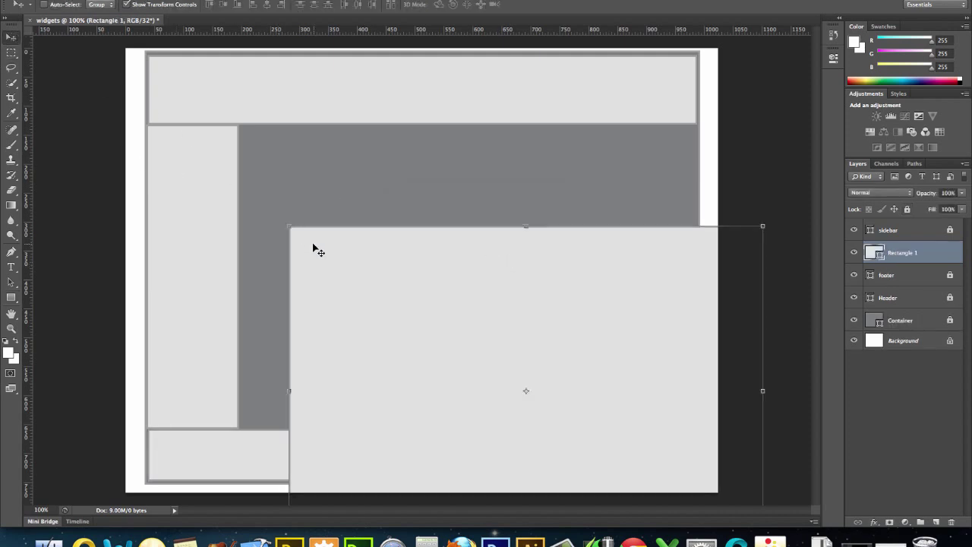
pyautogui.moveTo(314, 246); pyautogui.dragTo(272, 149)
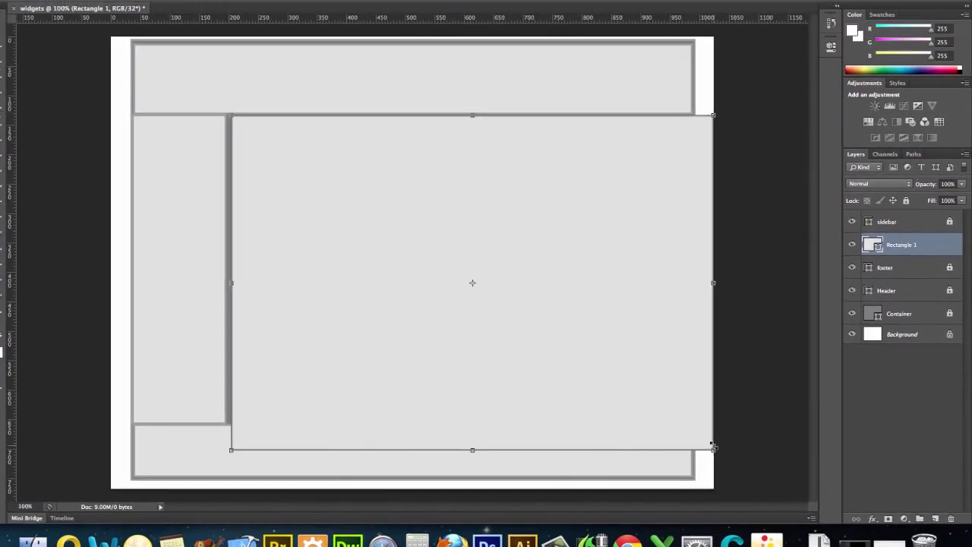
pyautogui.moveTo(714, 448); pyautogui.dragTo(693, 421)
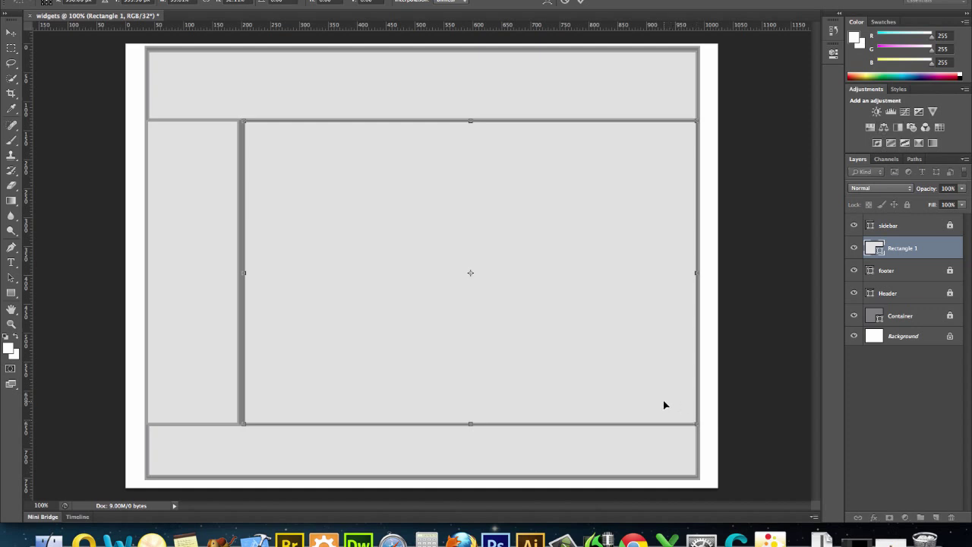
pyautogui.press('Left')
pyautogui.press('Left')
pyautogui.press('Left')
pyautogui.press('Left')
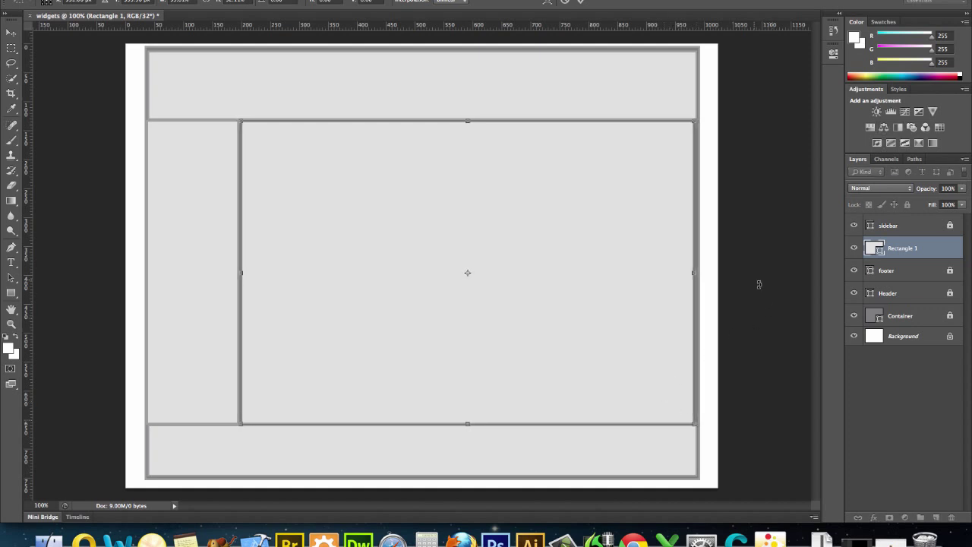
pyautogui.moveTo(692, 273); pyautogui.dragTo(697, 274)
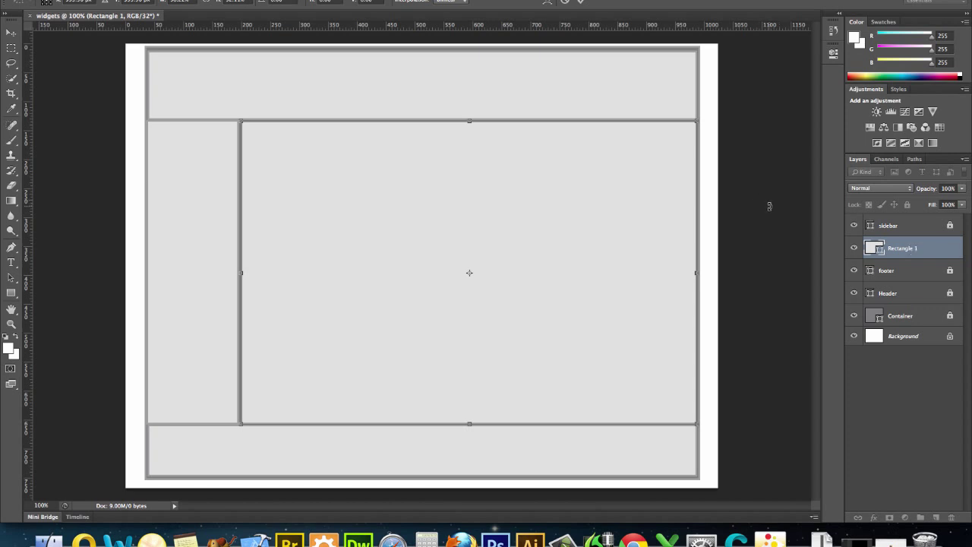
pyautogui.press('Return')
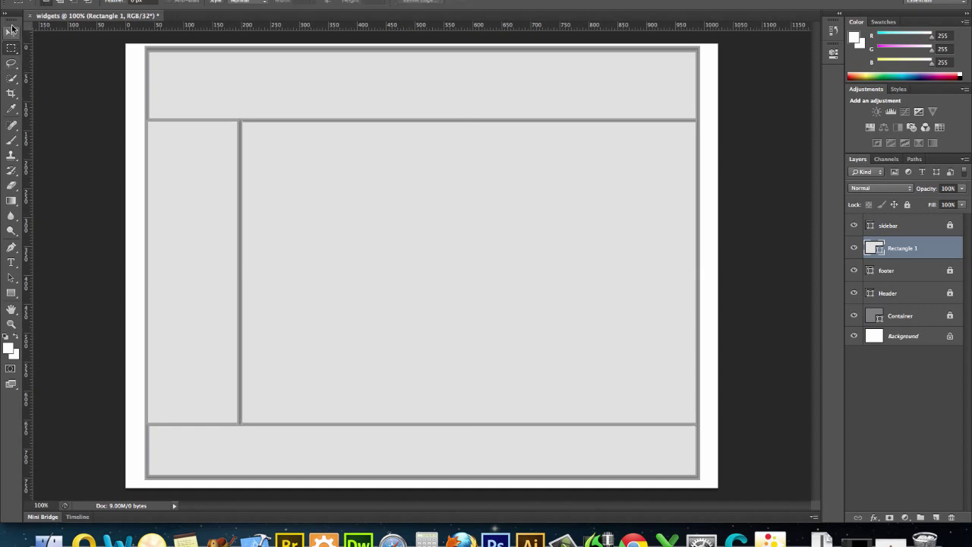
# Name the layer main, then toggle the sidebar's visibility to check the layout.
pyautogui.doubleClick(906, 248)
pyautogui.write('main')
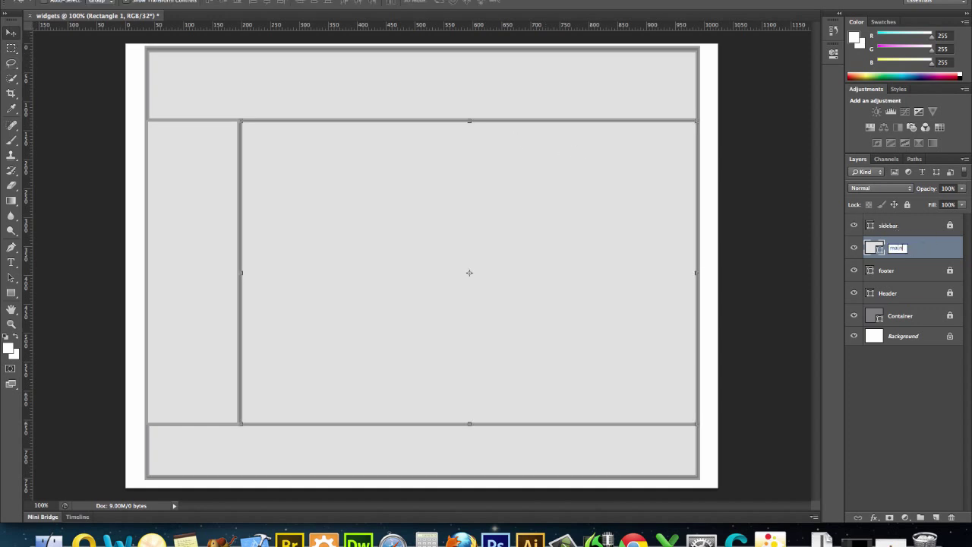
pyautogui.press('Return')
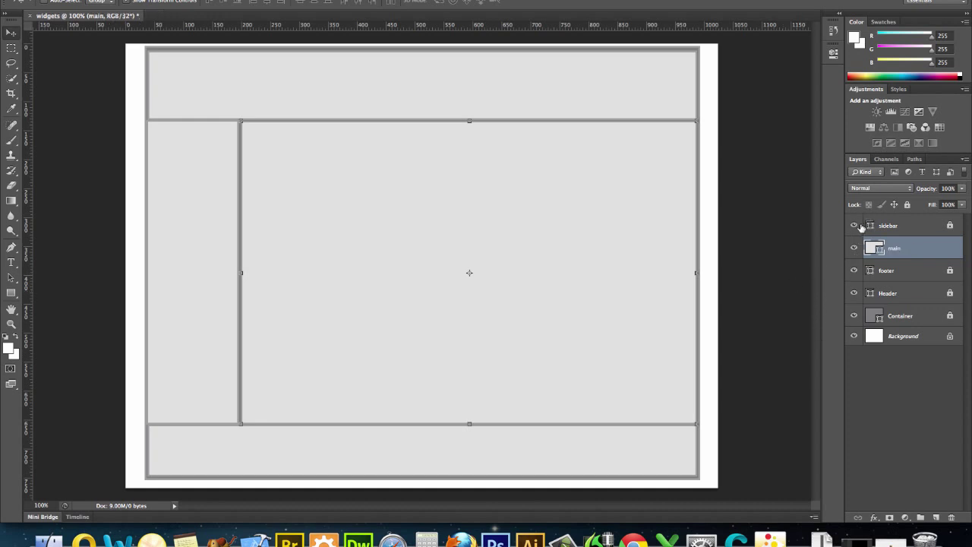
pyautogui.click(855, 226)
pyautogui.click(854, 226)
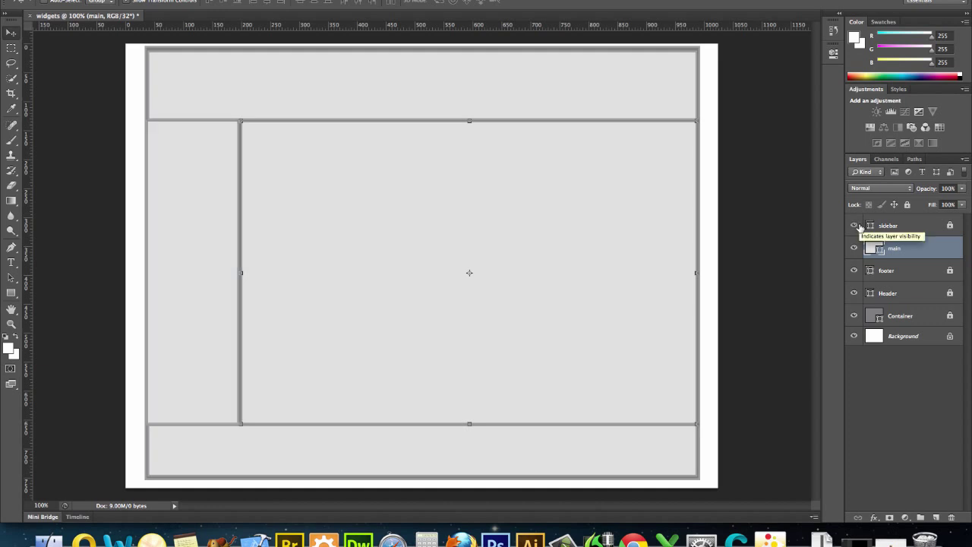
pyautogui.click(922, 226)
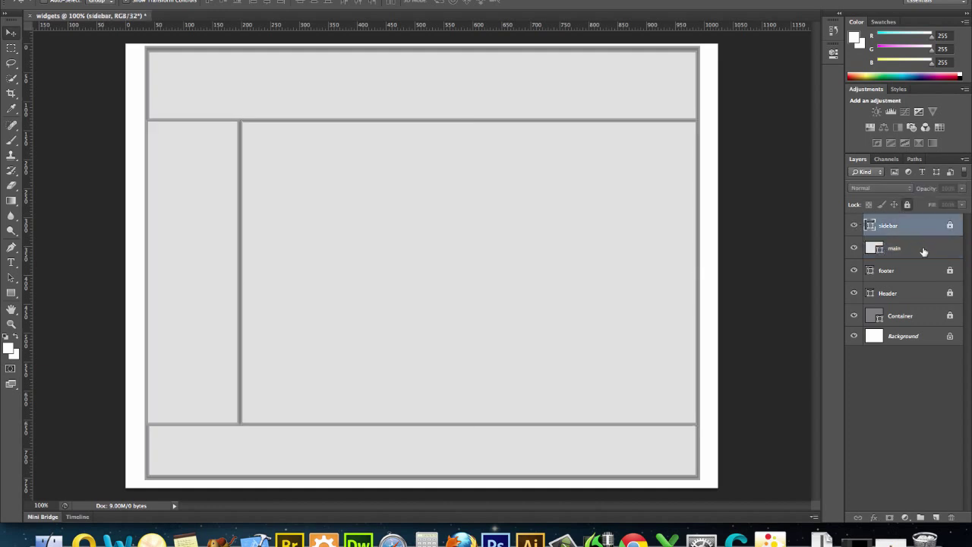
# Select the main, footer, Header and Container layers and create a new group.
pyautogui.keyDown('shift'); pyautogui.click(926, 253); pyautogui.keyUp('shift')
pyautogui.keyDown('shift'); pyautogui.click(926, 270); pyautogui.keyUp('shift')
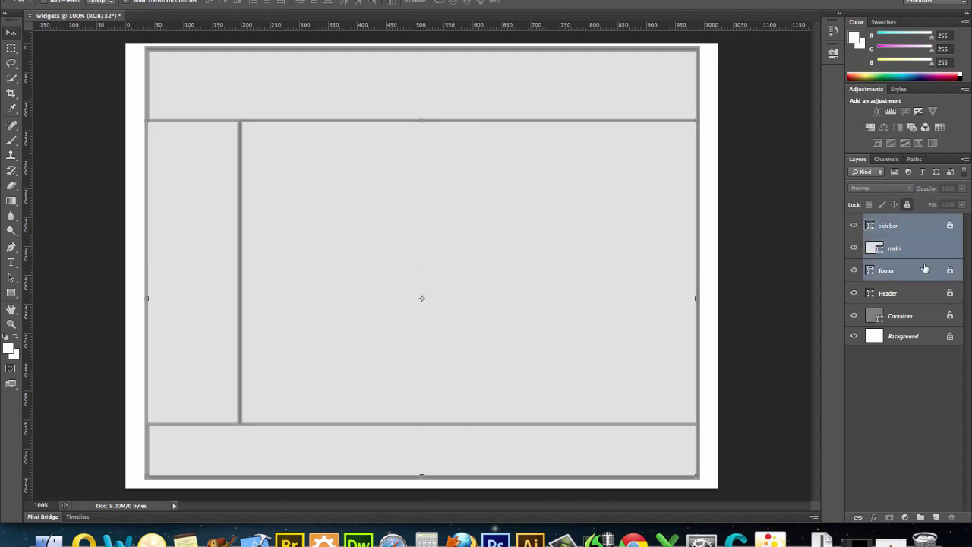
pyautogui.keyDown('shift'); pyautogui.click(927, 290); pyautogui.keyUp('shift')
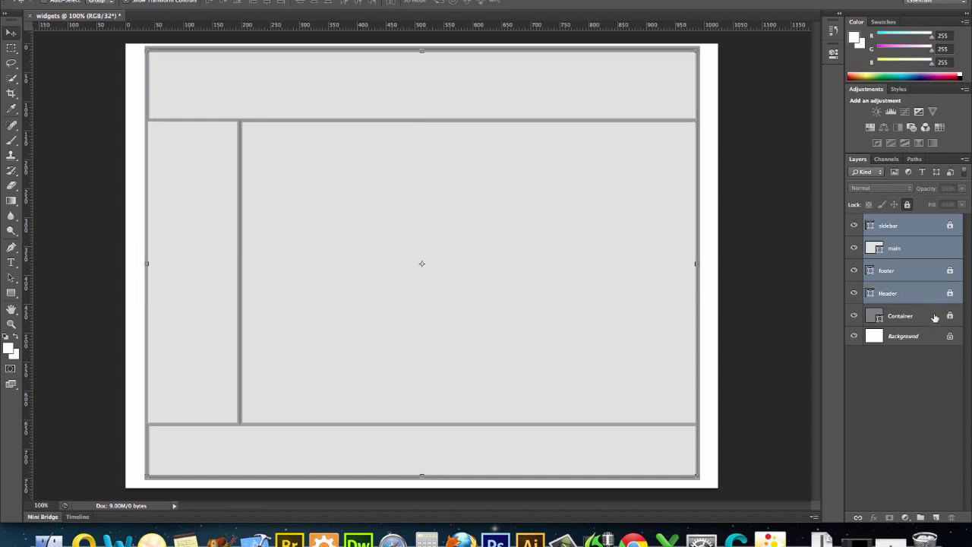
pyautogui.keyDown('shift'); pyautogui.click(938, 319); pyautogui.keyUp('shift')
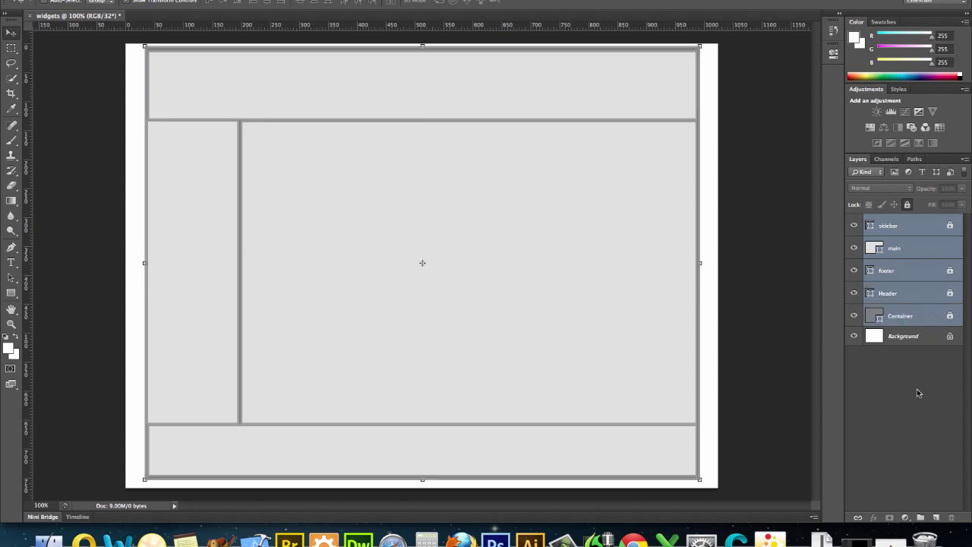
pyautogui.click(920, 517)
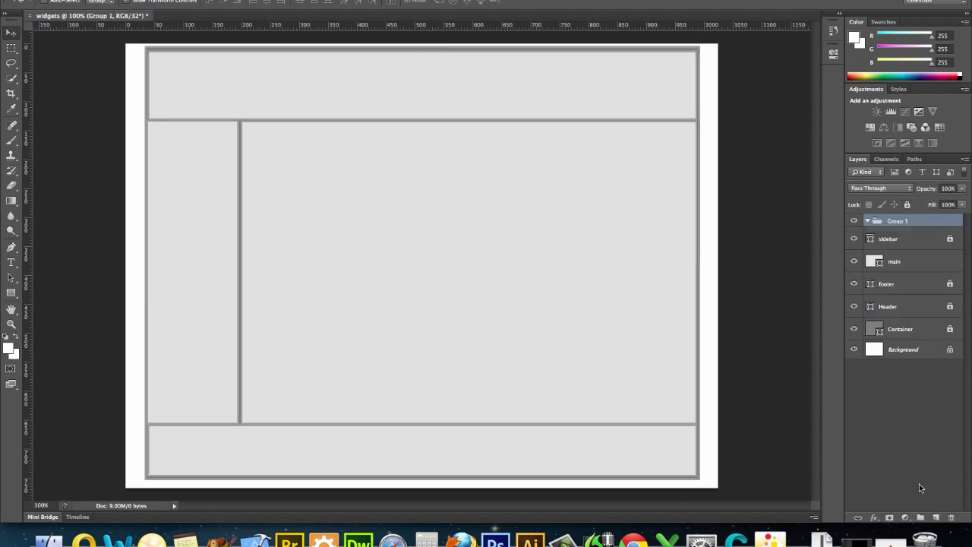
# Drag the main, footer, Header and remaining layout layers into Group 1.
pyautogui.click(917, 239)
pyautogui.moveTo(914, 260); pyautogui.dragTo(911, 227)
pyautogui.moveTo(912, 284); pyautogui.dragTo(907, 228)
pyautogui.click(905, 284)
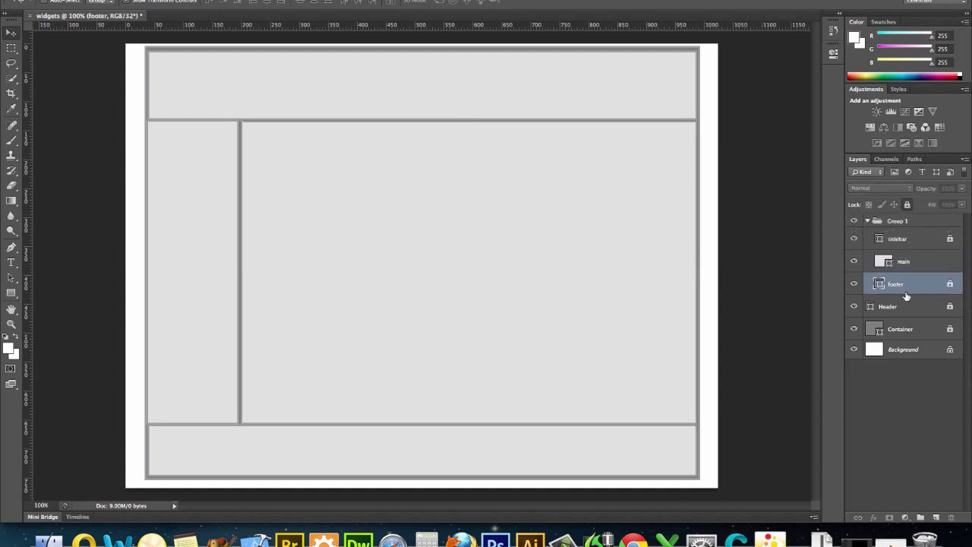
pyautogui.moveTo(905, 283); pyautogui.dragTo(906, 226)
pyautogui.click(904, 306)
pyautogui.moveTo(903, 308); pyautogui.dragTo(900, 223)
# Rename Group 1 to divs and collapse it.
pyautogui.doubleClick(901, 221)
pyautogui.write('div')
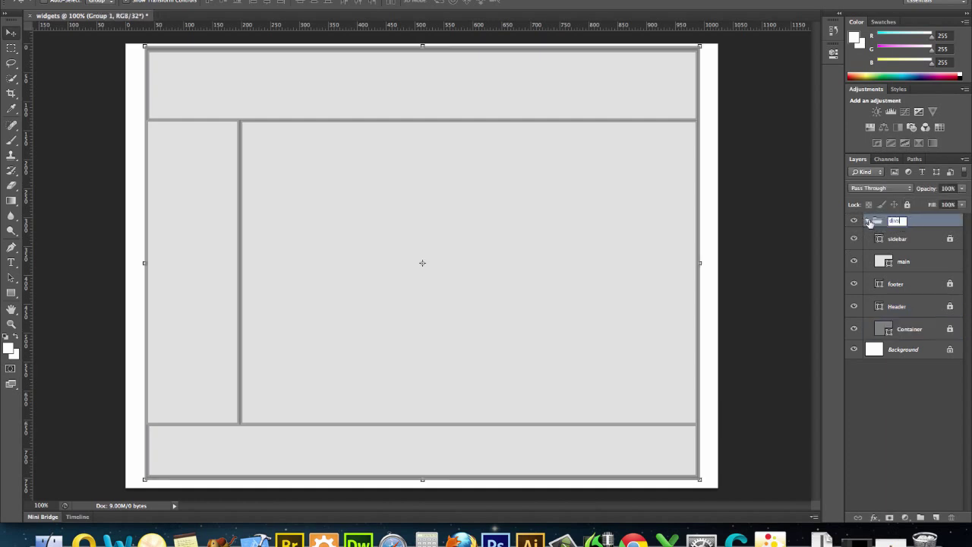
pyautogui.click(869, 222)
pyautogui.click(870, 222)
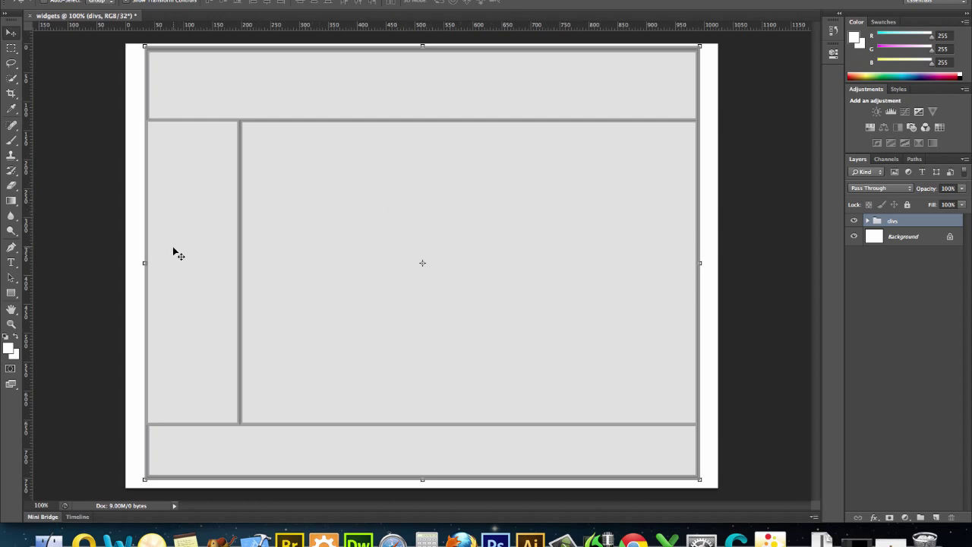
# Set the Type tool to Verdana Bold at 48 pt.
pyautogui.click(14, 296)
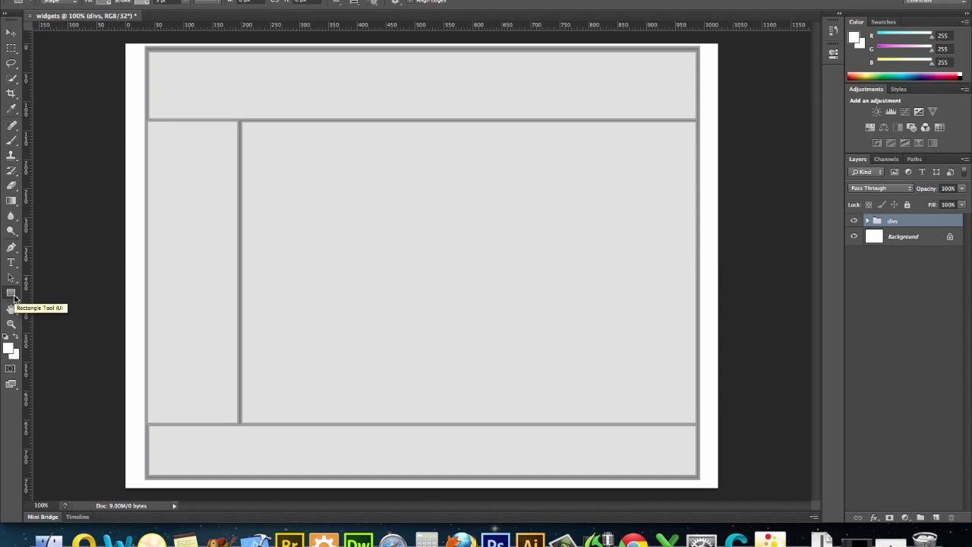
pyautogui.click(14, 296)
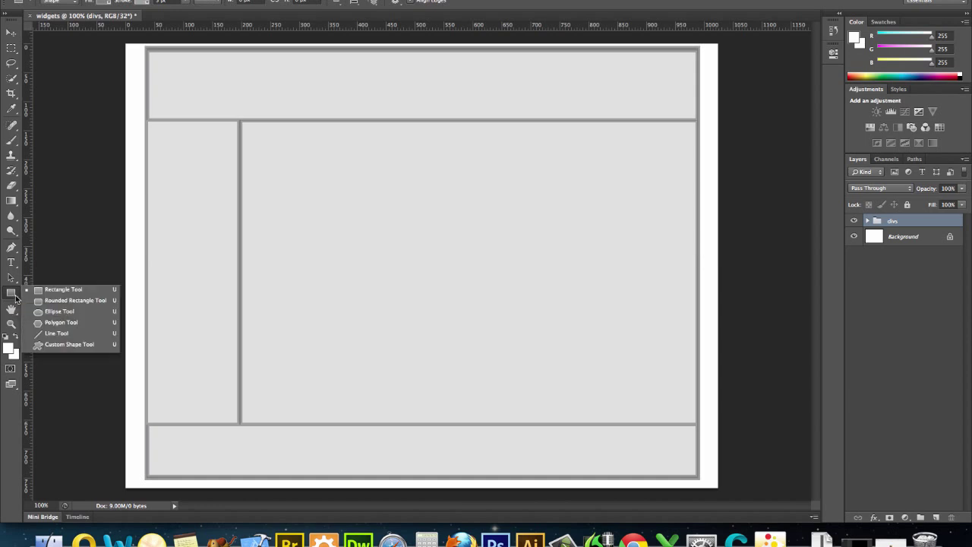
pyautogui.click(39, 334)
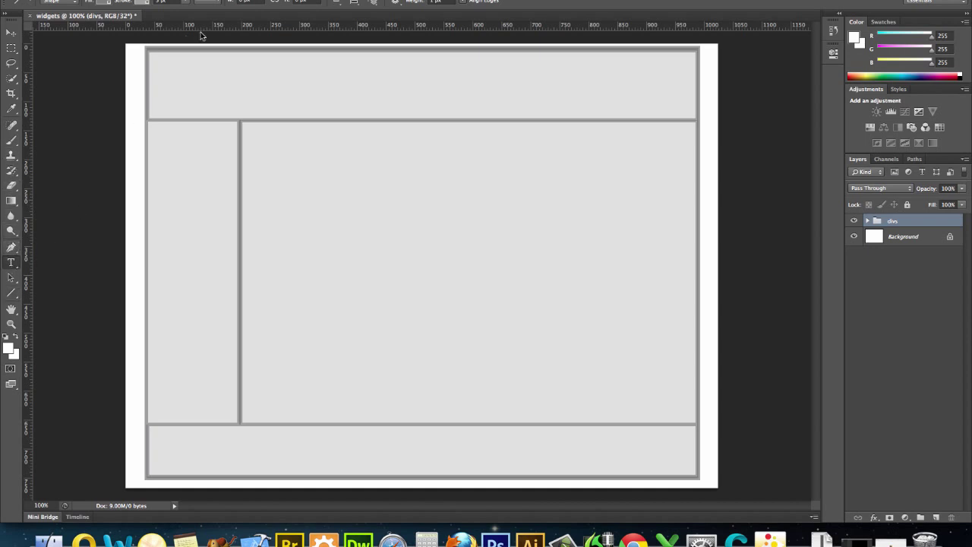
pyautogui.press('t')
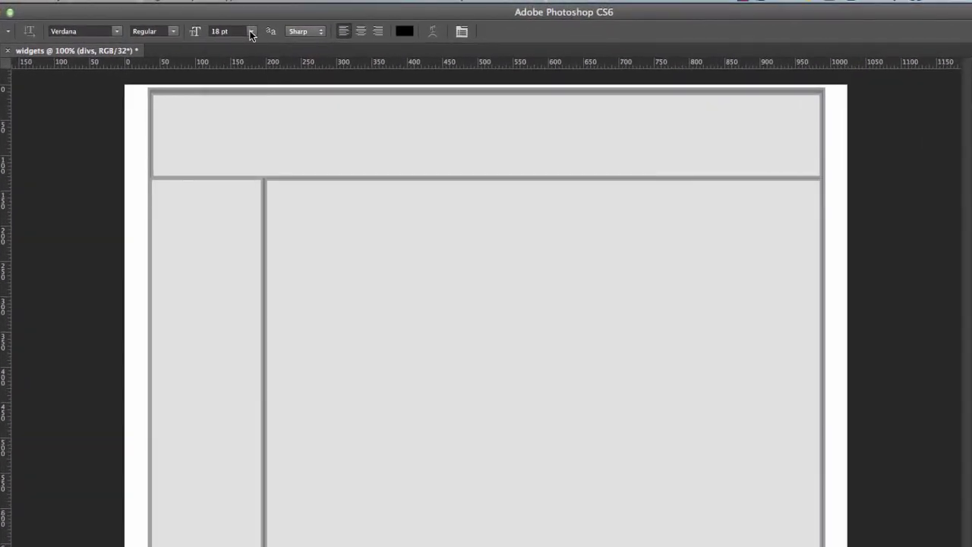
pyautogui.click(251, 31)
pyautogui.click(235, 160)
pyautogui.click(175, 31)
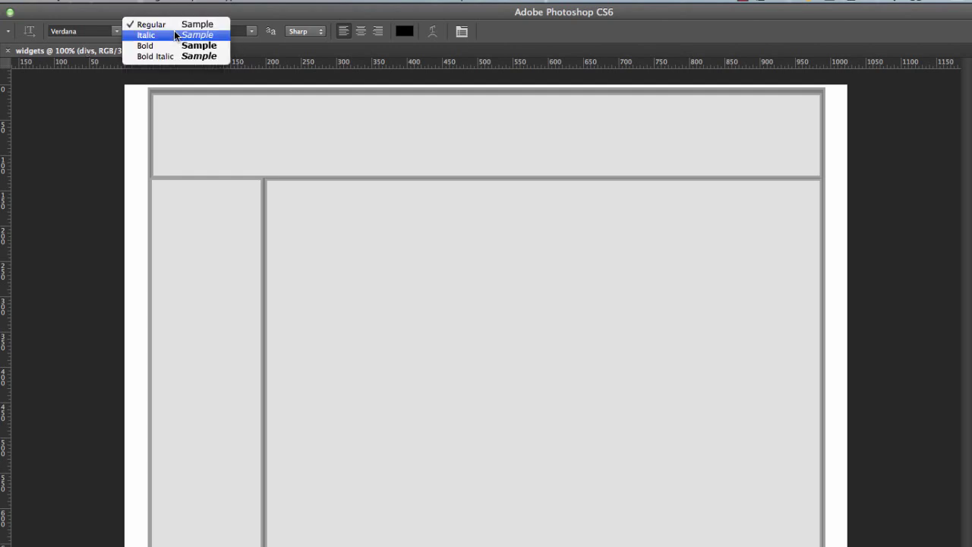
pyautogui.click(174, 43)
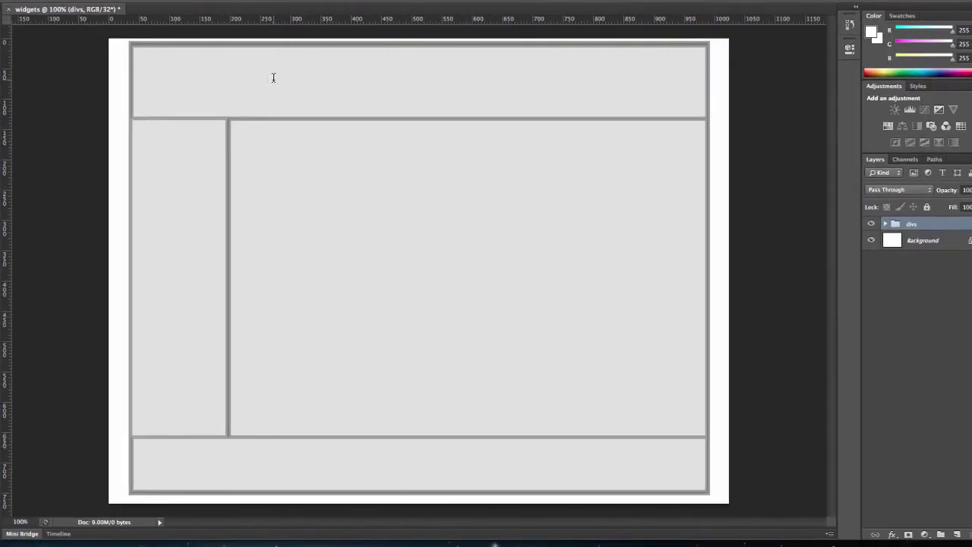
# Type 'Wally's Widgets' in the header and move it to the top centre.
pyautogui.click(273, 78)
pyautogui.write('Wa')
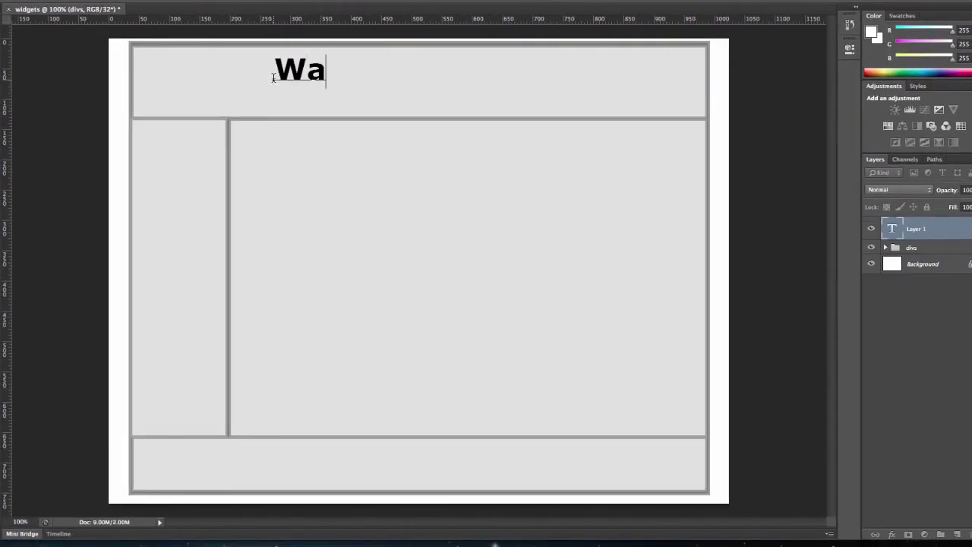
pyautogui.write("lly's ")
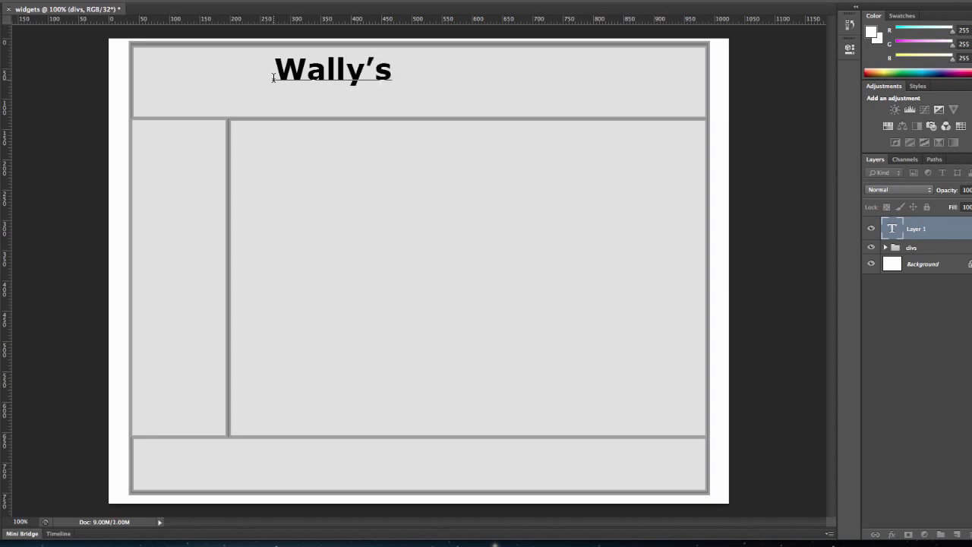
pyautogui.write('Widgets')
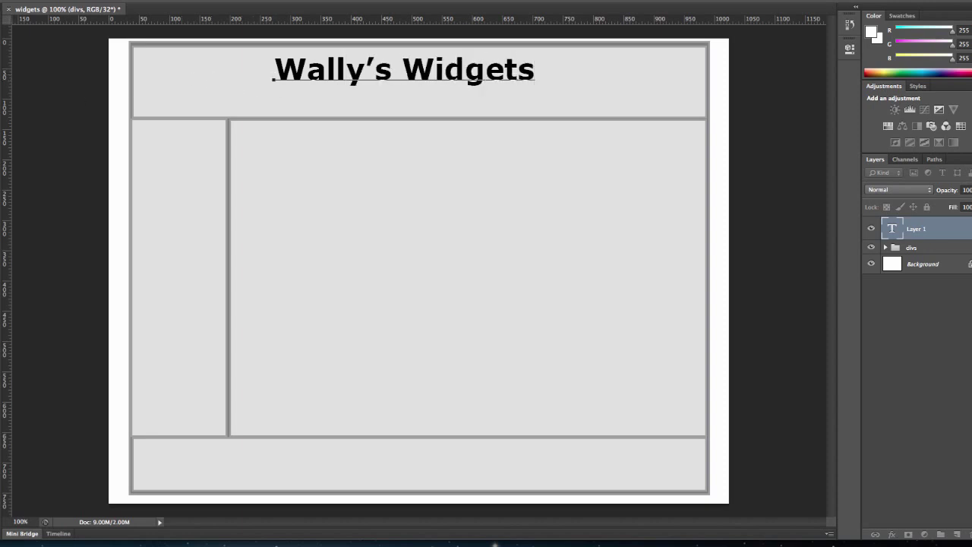
pyautogui.hotkey('ctrl', 'Return')
pyautogui.moveTo(334, 79)
pyautogui.mouseDown()
pyautogui.moveTo(352, 92)
pyautogui.moveTo(362, 76)
pyautogui.mouseUp()
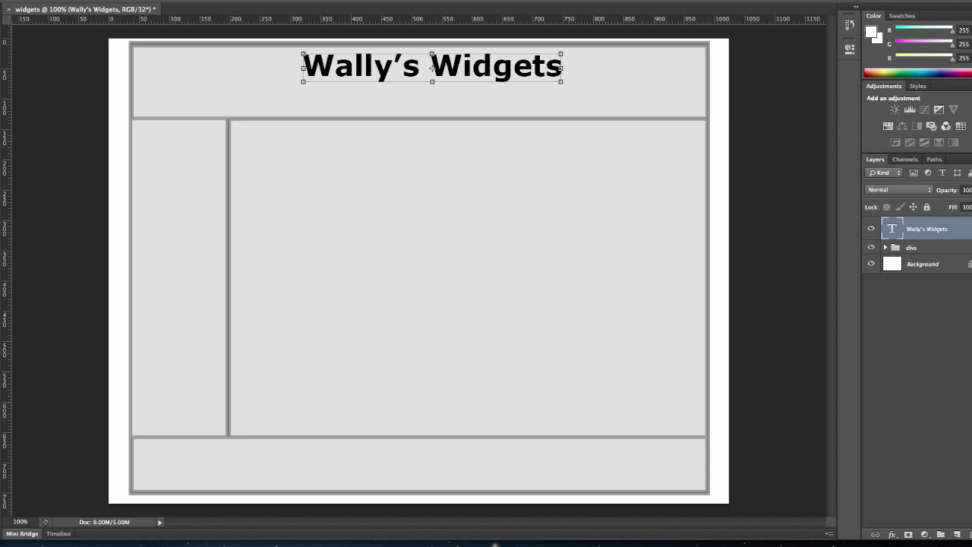
pyautogui.click(3, 298)
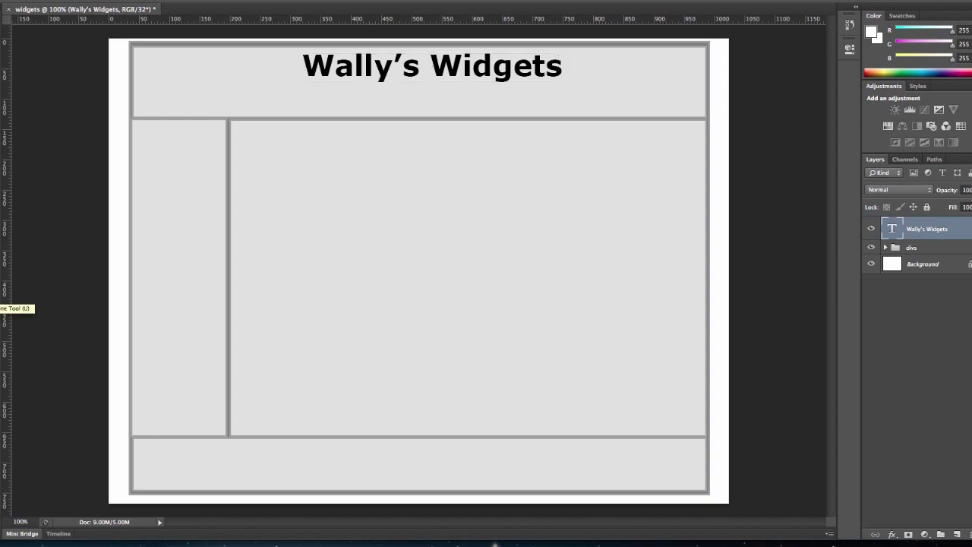
# Draw a small rounded-rectangle button in the header just beneath the title.
pyautogui.rightClick(2, 303)
pyautogui.click(19, 297)
pyautogui.rightClick(1, 308)
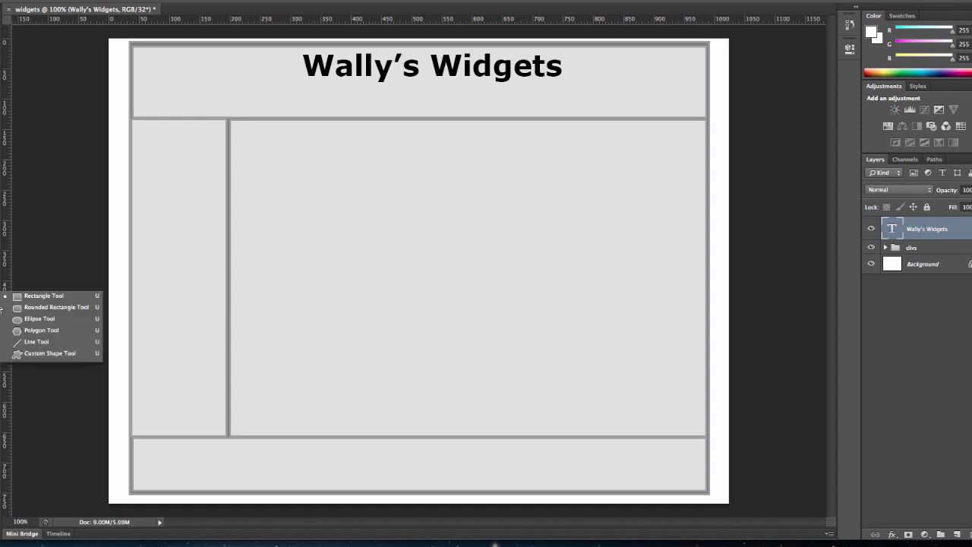
pyautogui.click(28, 306)
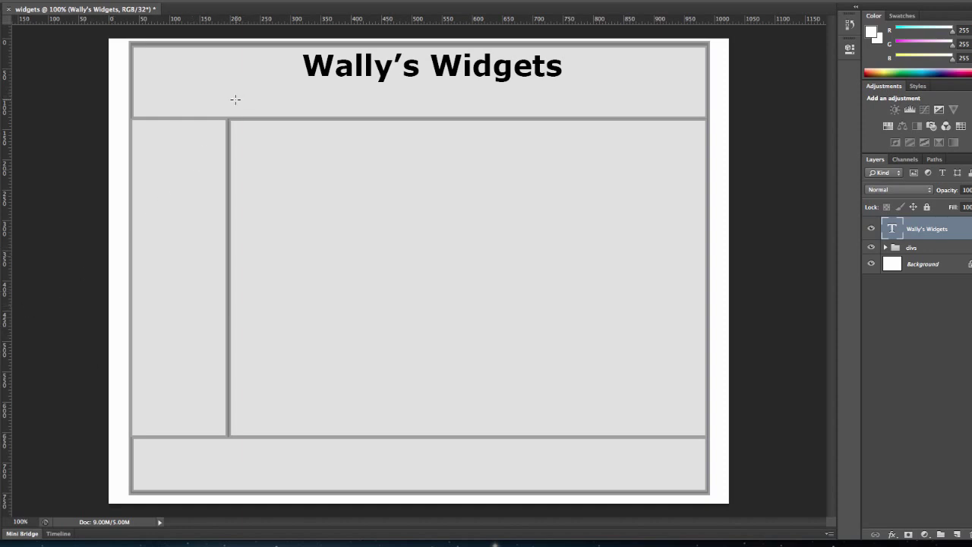
pyautogui.moveTo(236, 100); pyautogui.dragTo(307, 114)
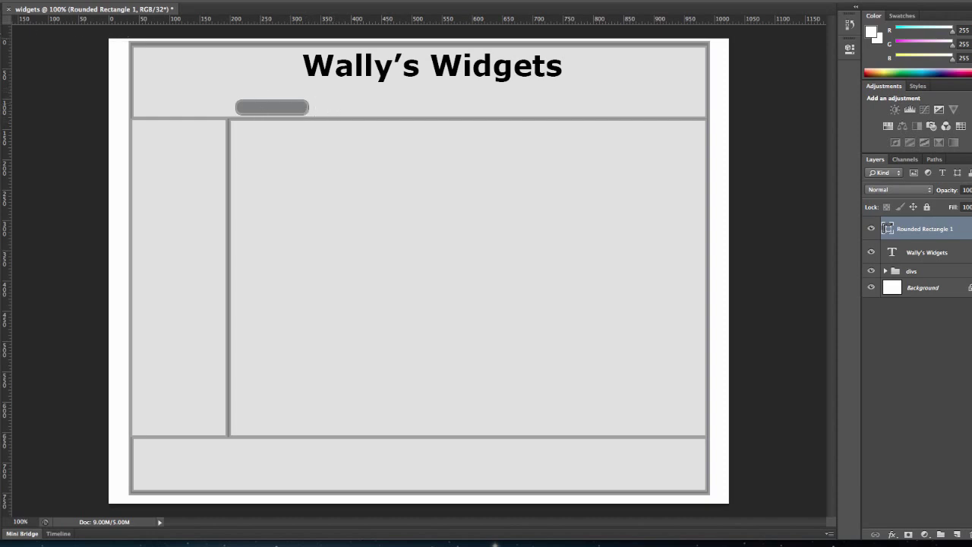
# Duplicate the button three times, placing two copies beside it and one at the header's right end.
pyautogui.hotkey('ctrl', 't')
pyautogui.hotkey('ctrl', 'j')
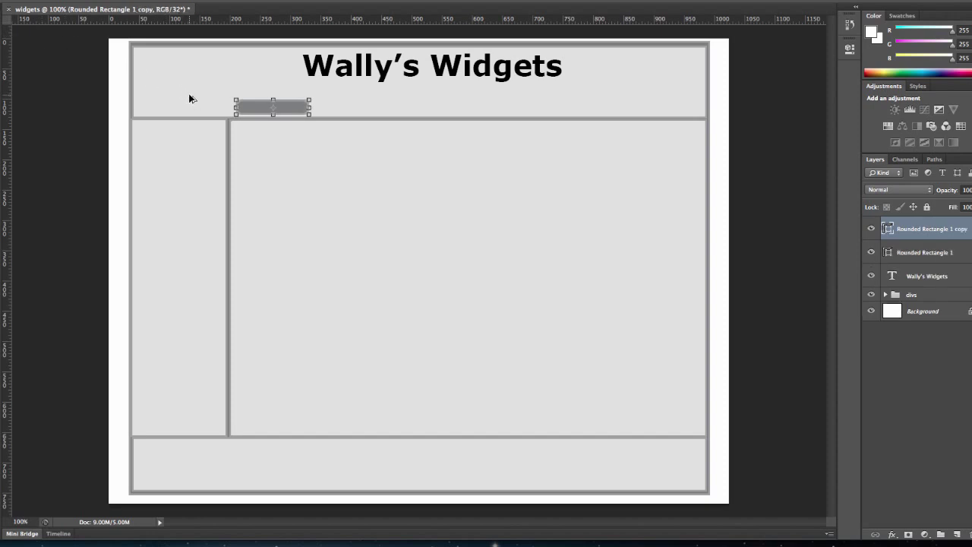
pyautogui.moveTo(274, 114); pyautogui.dragTo(347, 116)
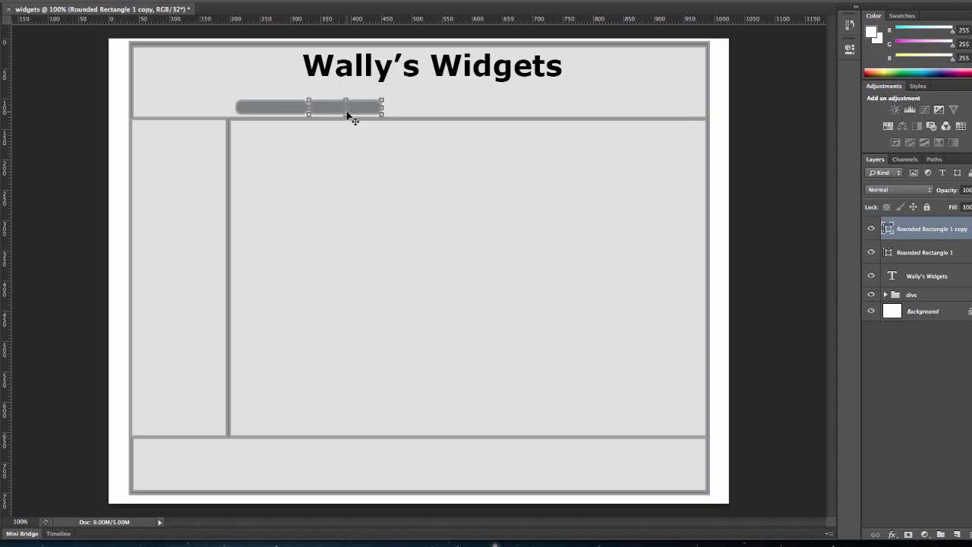
pyautogui.hotkey('ctrl', 'j')
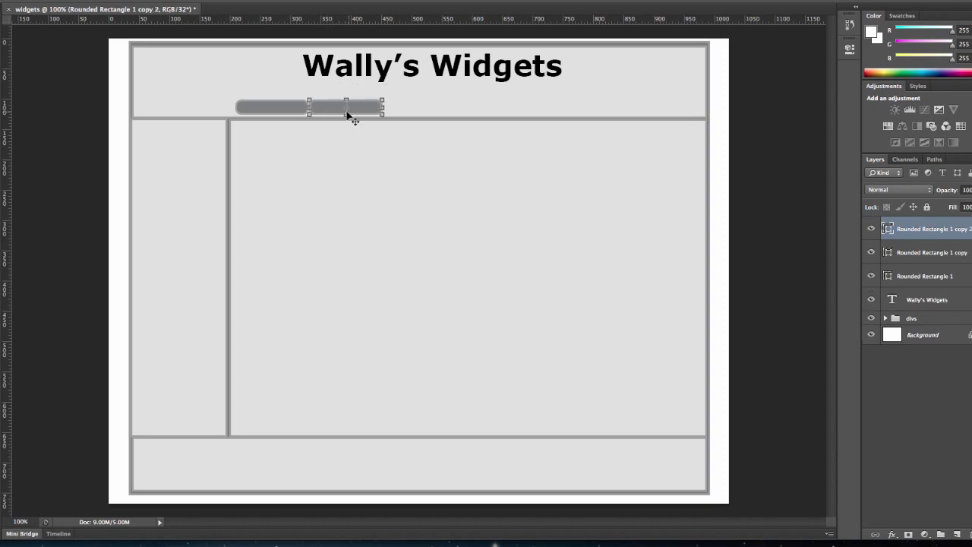
pyautogui.moveTo(358, 114); pyautogui.dragTo(433, 112)
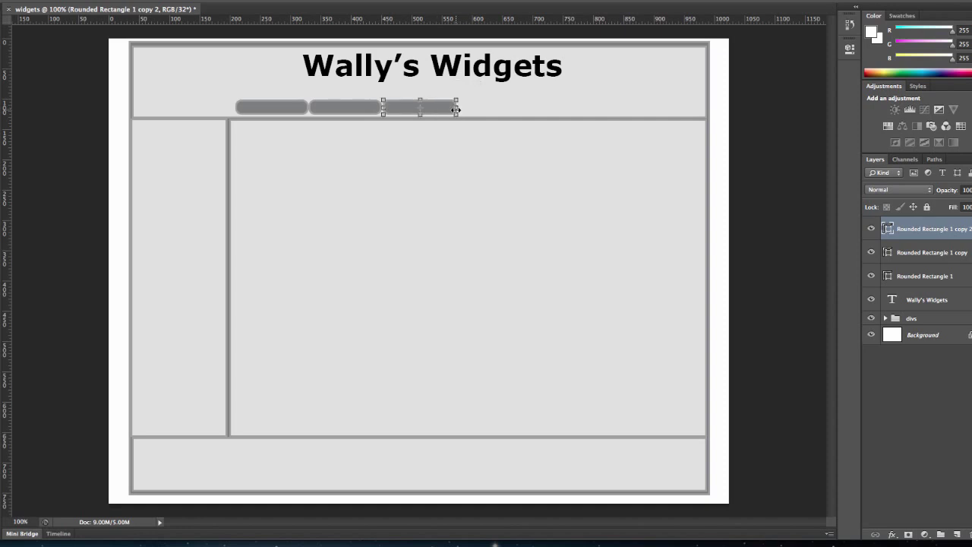
pyautogui.hotkey('ctrl', 'j')
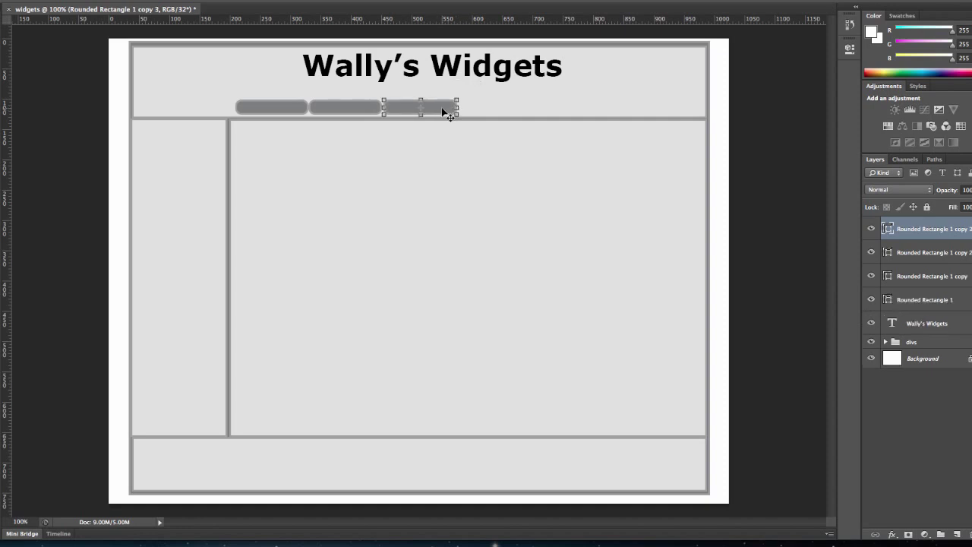
pyautogui.moveTo(447, 112)
pyautogui.mouseDown()
pyautogui.moveTo(673, 104)
pyautogui.moveTo(636, 114)
pyautogui.mouseUp()
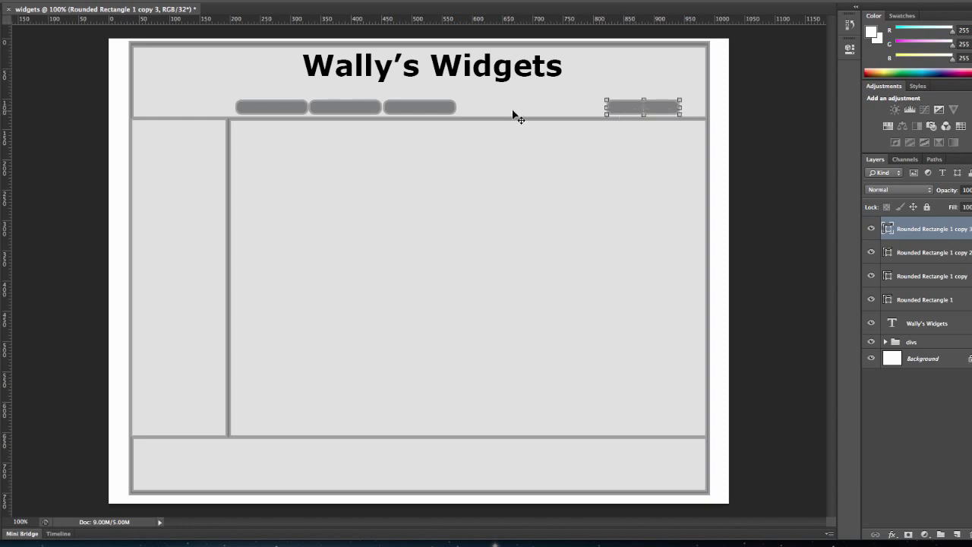
# Move the four buttons into one evenly spaced row across the header's right half.
pyautogui.moveTo(450, 111); pyautogui.dragTo(462, 111)
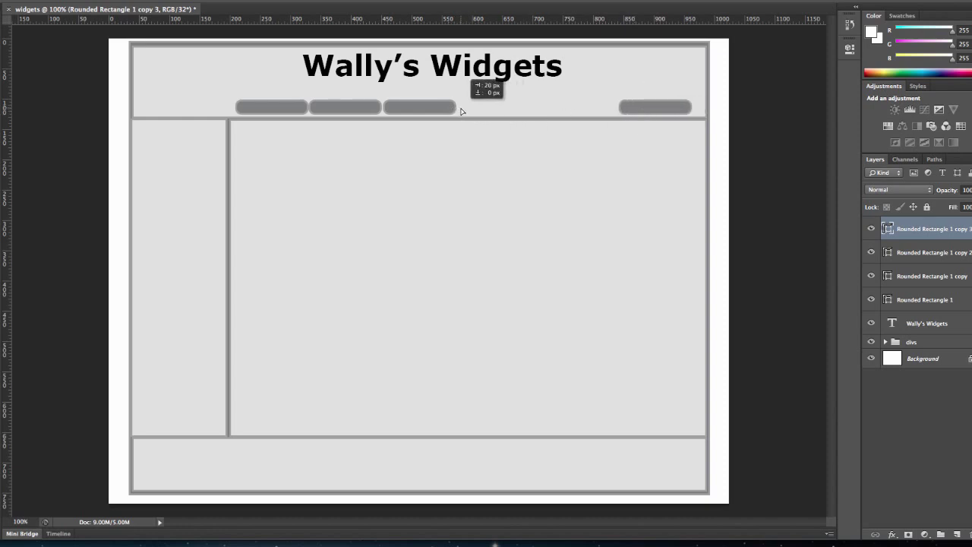
pyautogui.click(919, 258)
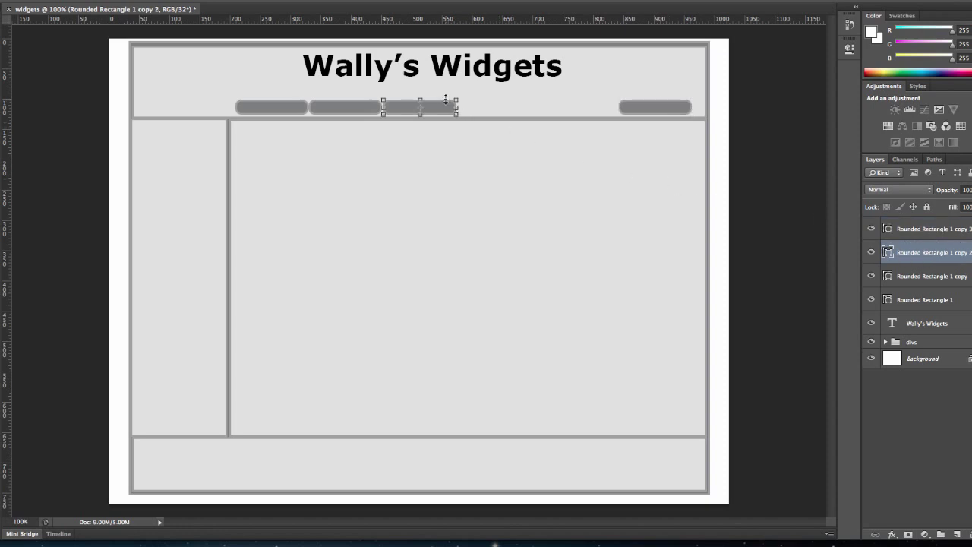
pyautogui.moveTo(448, 108); pyautogui.dragTo(591, 111)
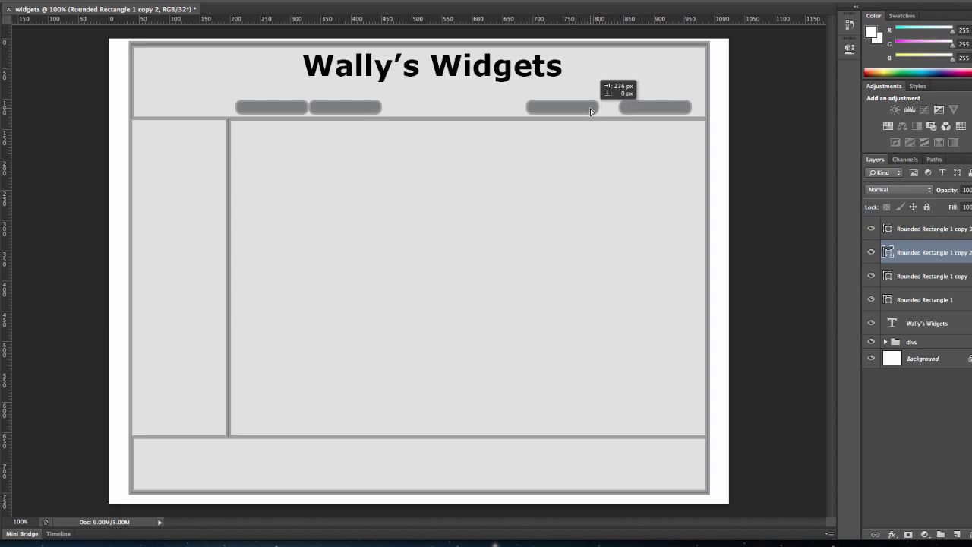
pyautogui.moveTo(591, 112); pyautogui.dragTo(597, 111)
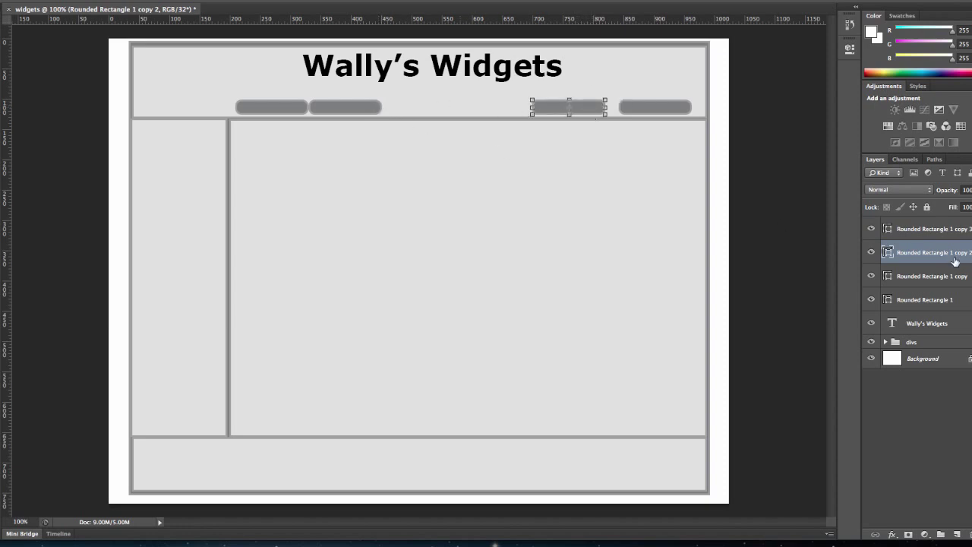
pyautogui.click(941, 278)
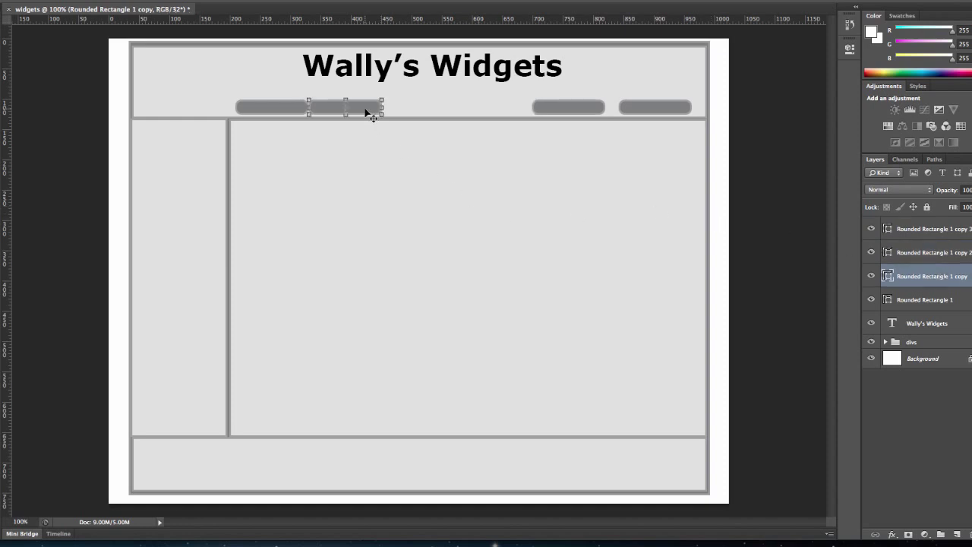
pyautogui.moveTo(365, 109); pyautogui.dragTo(506, 110)
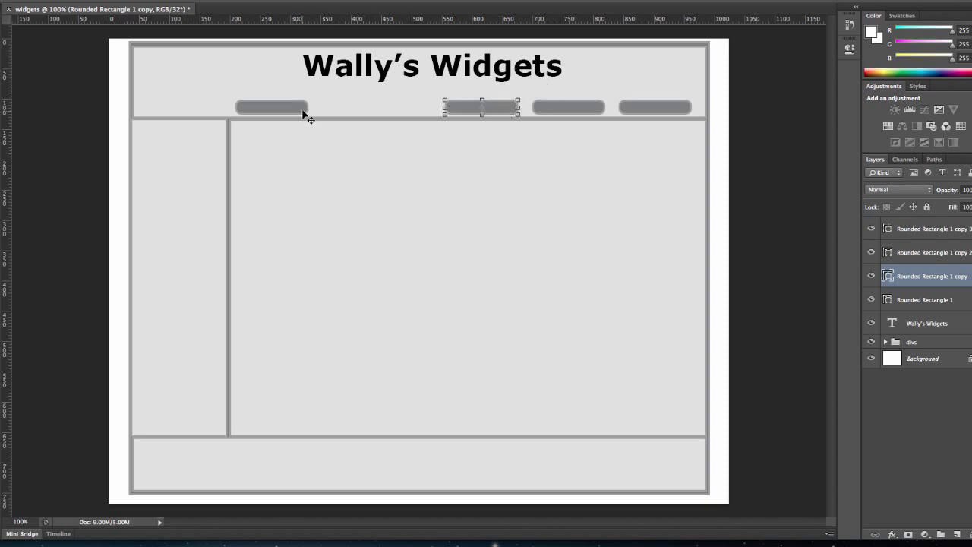
pyautogui.press('Right')
pyautogui.press('Right')
pyautogui.press('Right')
pyautogui.click(933, 300)
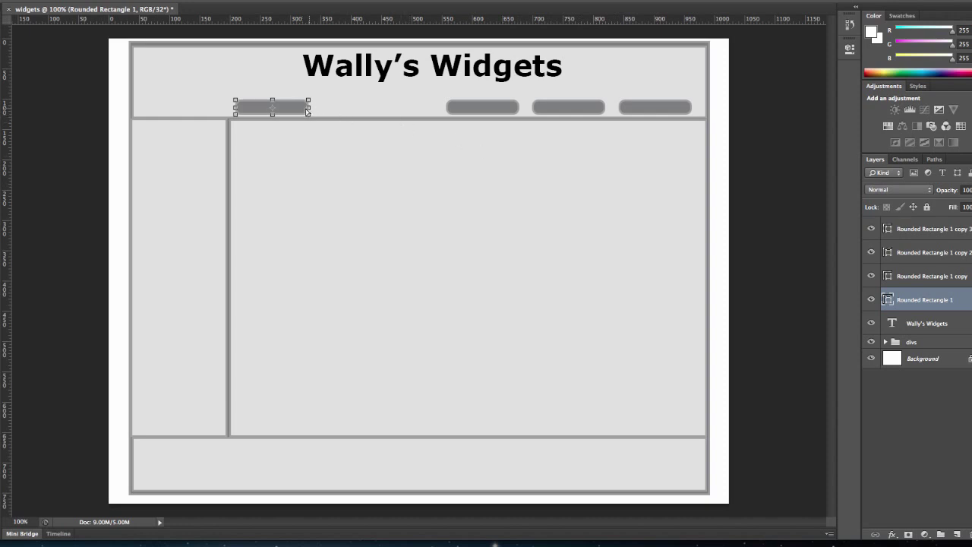
pyautogui.moveTo(300, 113); pyautogui.dragTo(426, 110)
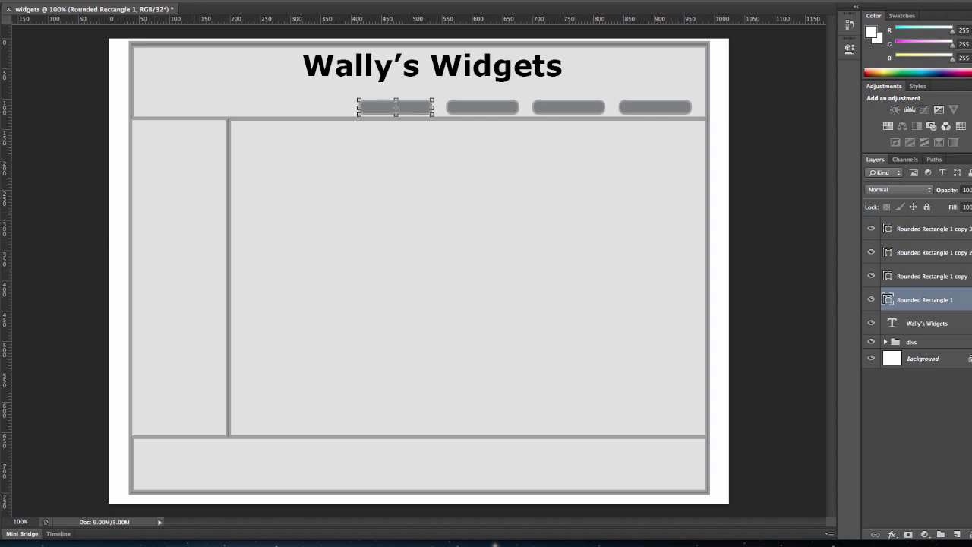
# Add a 12 pt bold 'Home' label centred on the first nav button.
pyautogui.press('Return')
pyautogui.click(212, 5)
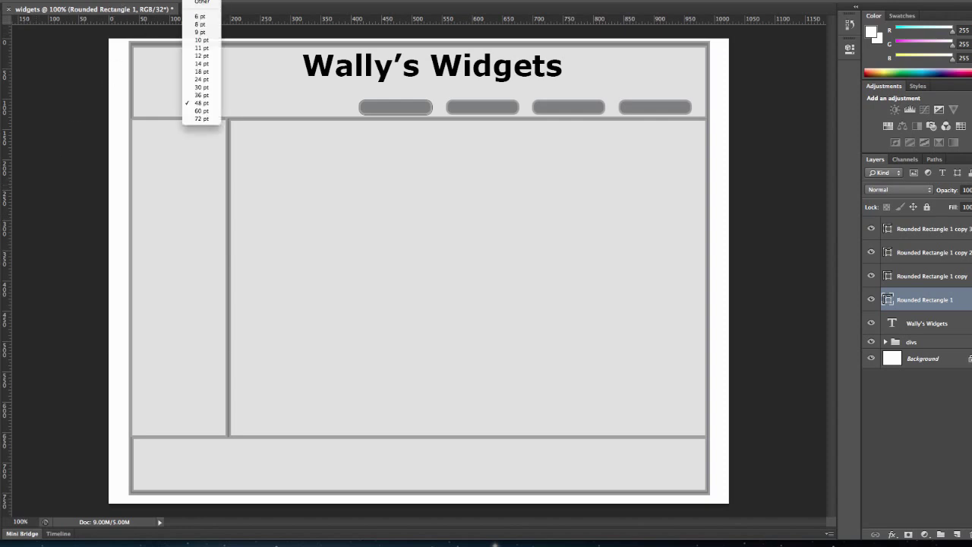
pyautogui.click(214, 55)
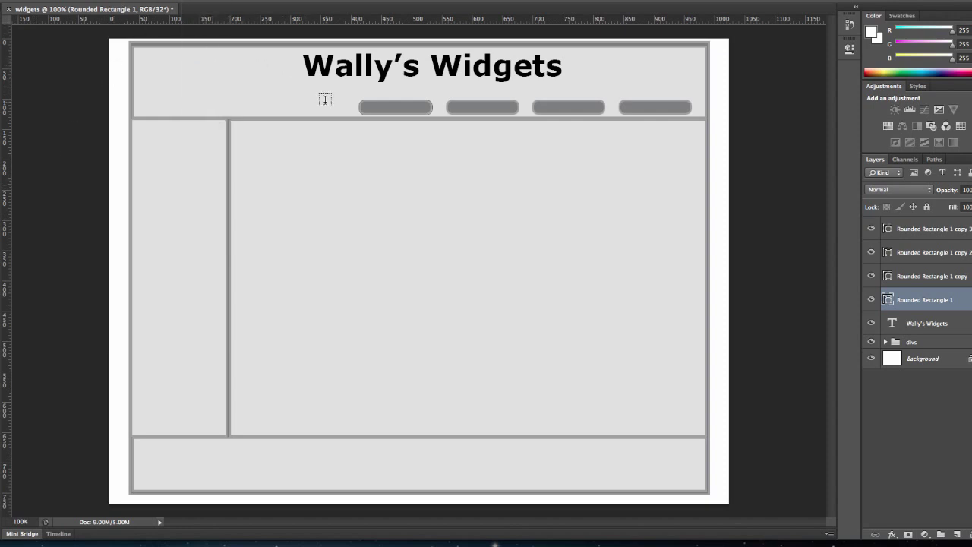
pyautogui.click(377, 106)
pyautogui.write('Home')
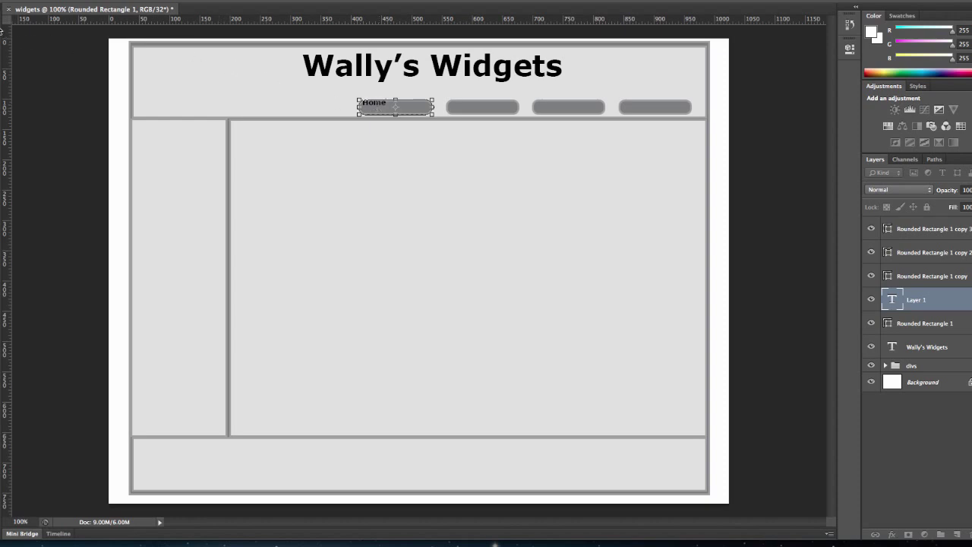
pyautogui.hotkey('ctrl', 'Return')
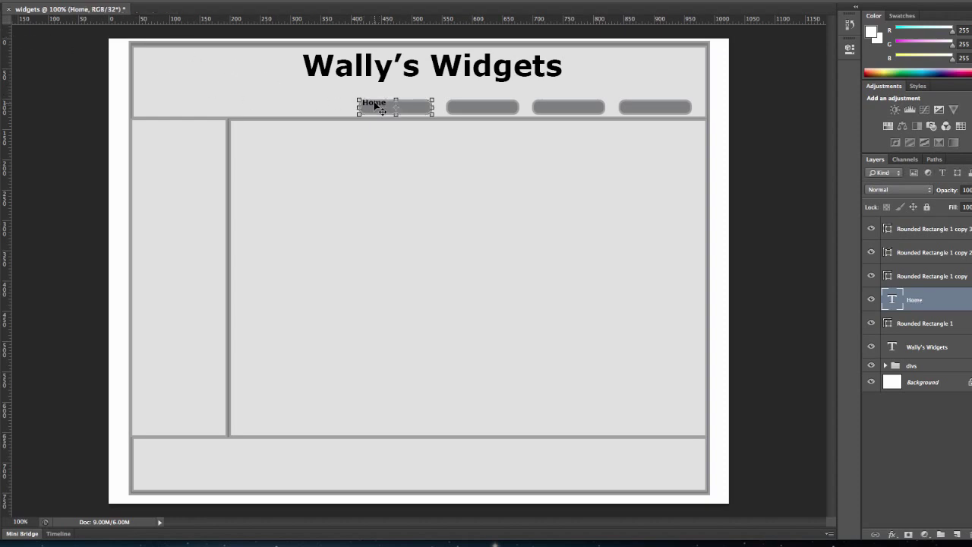
pyautogui.moveTo(376, 106); pyautogui.dragTo(395, 110)
pyautogui.press('Left')
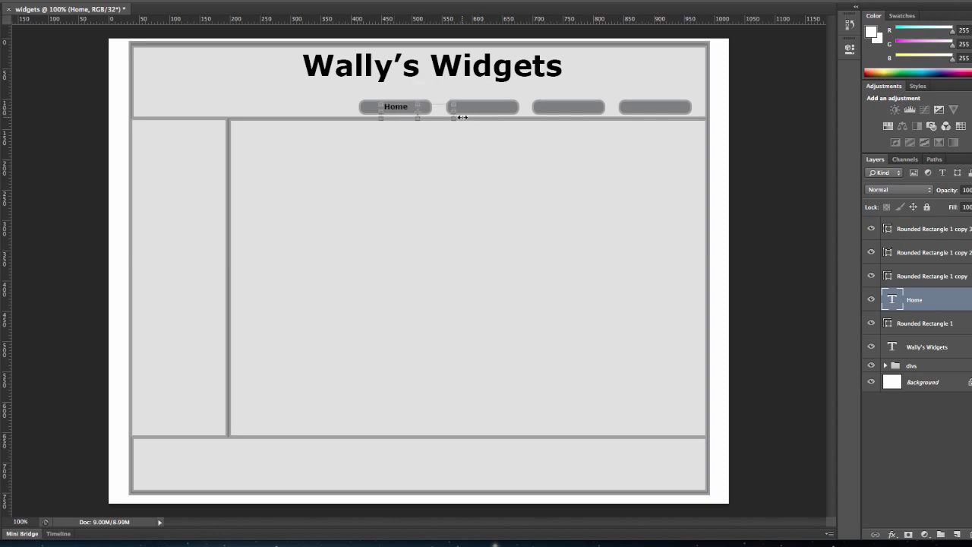
pyautogui.moveTo(453, 117); pyautogui.dragTo(454, 123)
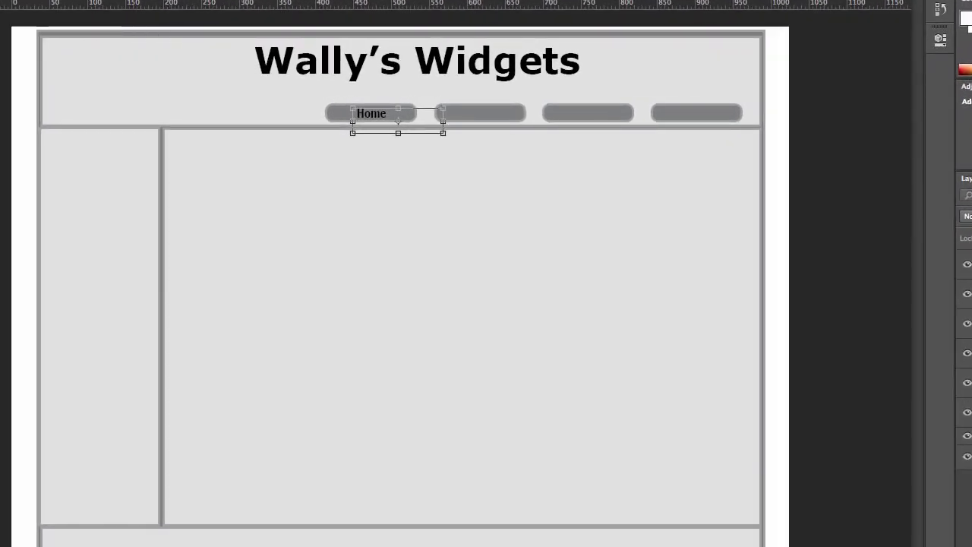
pyautogui.press('t')
pyautogui.click(601, 192)
# Draw a text box with black text over the second nav button.
pyautogui.moveTo(455, 135); pyautogui.dragTo(503, 125)
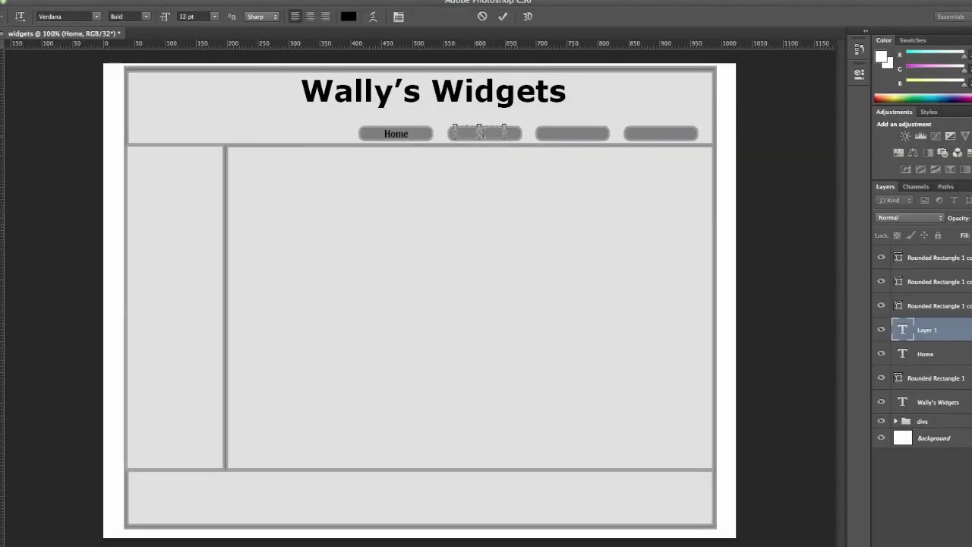
pyautogui.moveTo(479, 138); pyautogui.dragTo(479, 149)
pyautogui.click(348, 16)
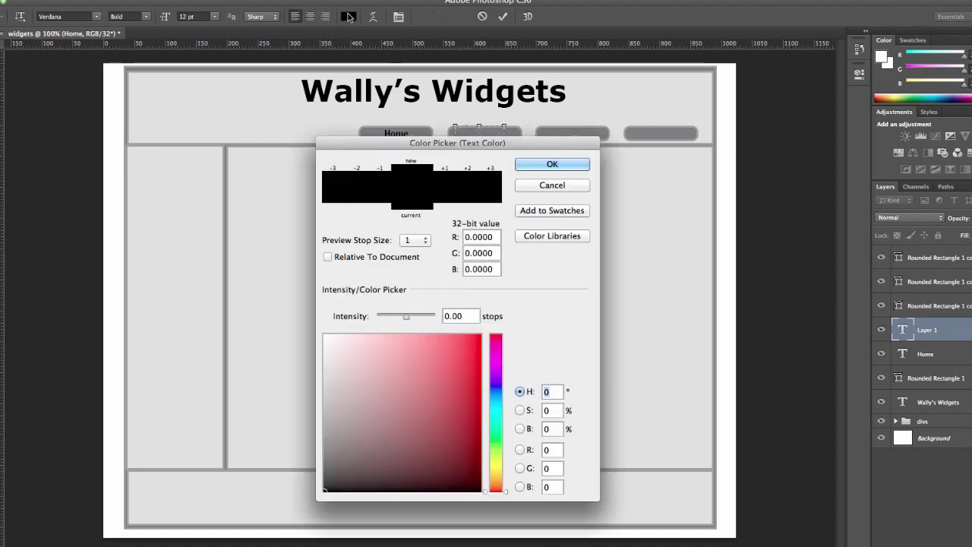
pyautogui.click(559, 165)
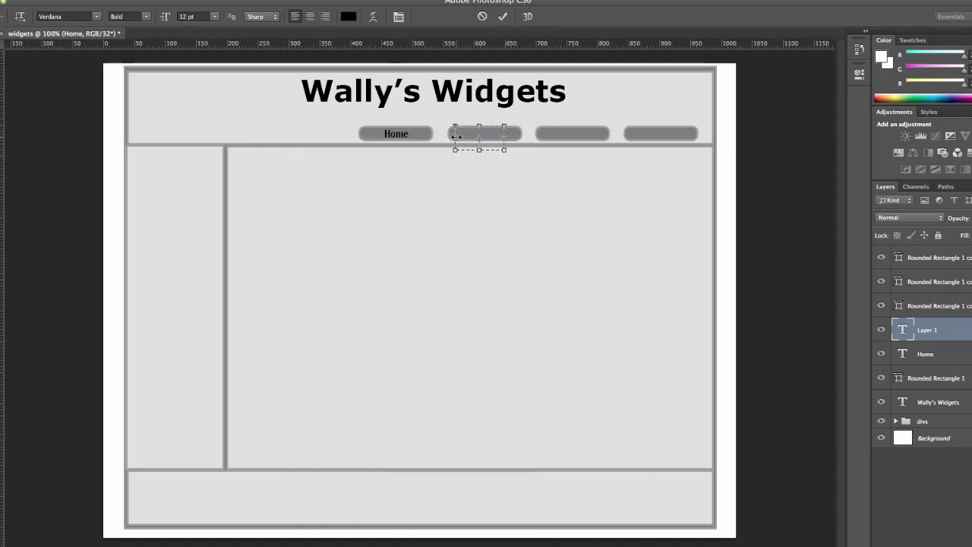
pyautogui.hotkey('ctrl', 'Return')
pyautogui.press('v')
# Start another black text layer on the second nav button.
pyautogui.click(480, 127)
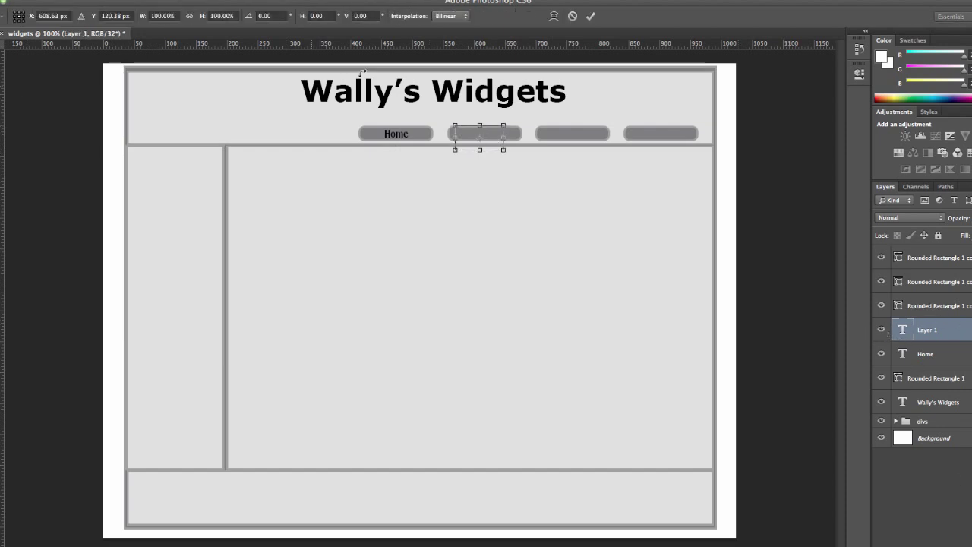
pyautogui.press('Return')
pyautogui.press('t')
pyautogui.click(467, 133)
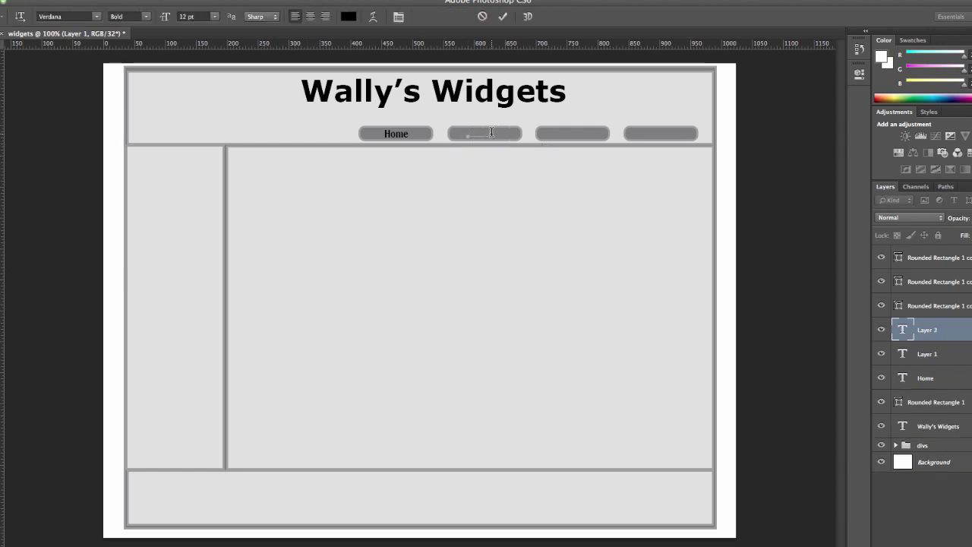
pyautogui.click(348, 16)
pyautogui.click(546, 163)
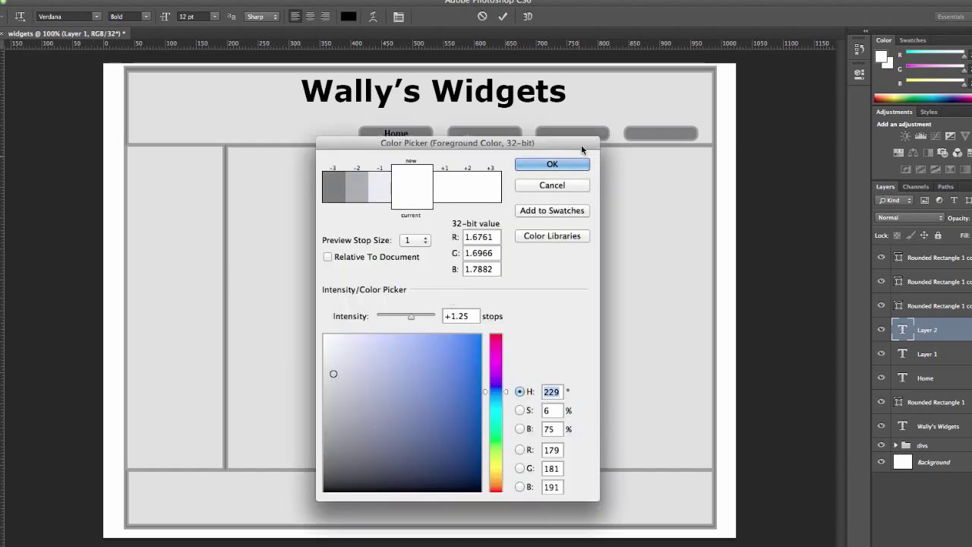
pyautogui.click(553, 162)
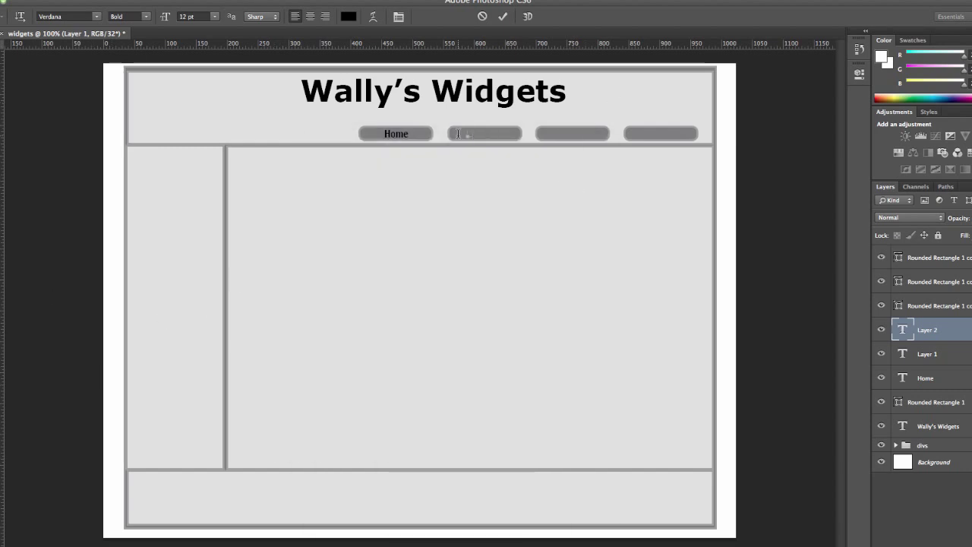
pyautogui.click(904, 330)
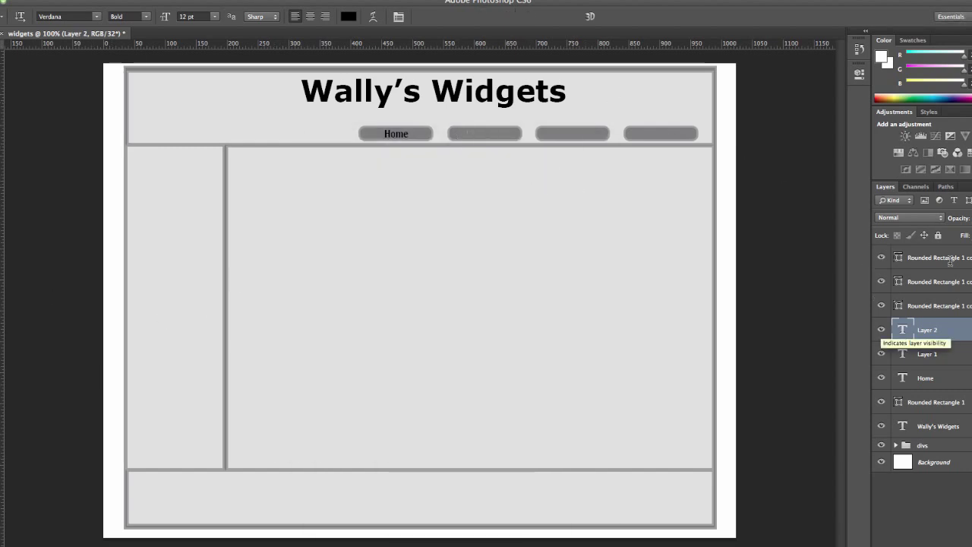
# Draw a text box on the third button and stack all text layers above the button shapes.
pyautogui.moveTo(548, 127); pyautogui.dragTo(592, 137)
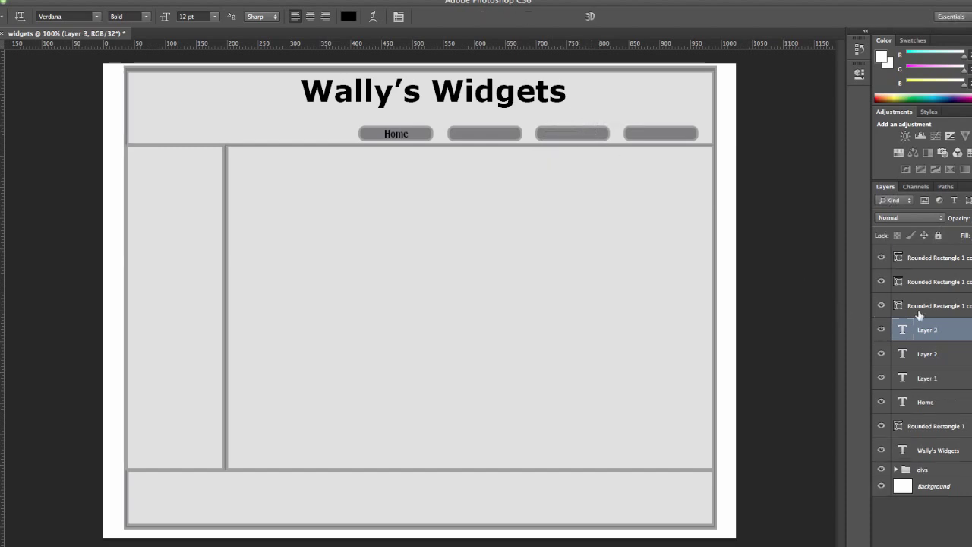
pyautogui.moveTo(923, 330); pyautogui.dragTo(927, 251)
pyautogui.moveTo(928, 355); pyautogui.dragTo(928, 271)
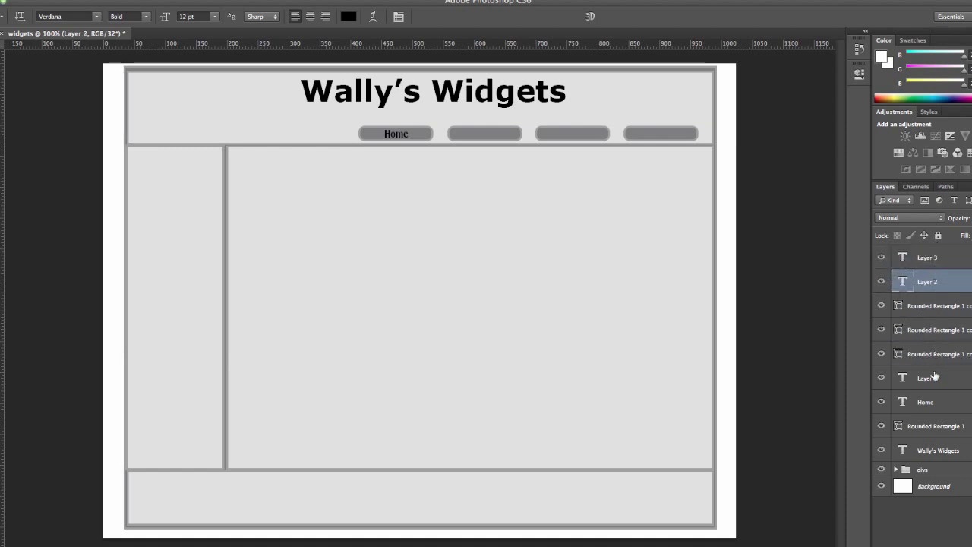
pyautogui.moveTo(928, 377); pyautogui.dragTo(928, 296)
pyautogui.moveTo(928, 402); pyautogui.dragTo(933, 326)
# Enter the Sales and Contact labels and move Contact onto the fourth button.
pyautogui.doubleClick(904, 304)
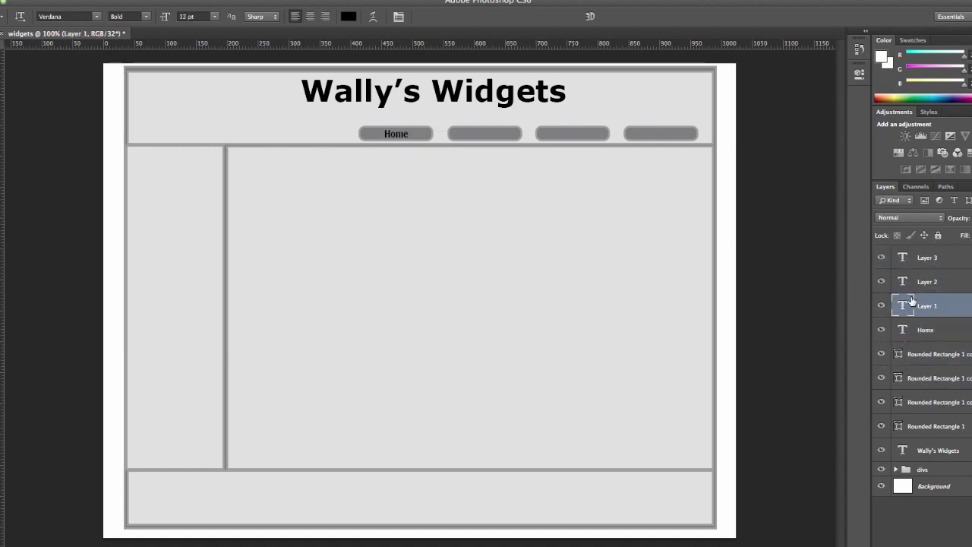
pyautogui.press('BackSpace')
pyautogui.write('Sales')
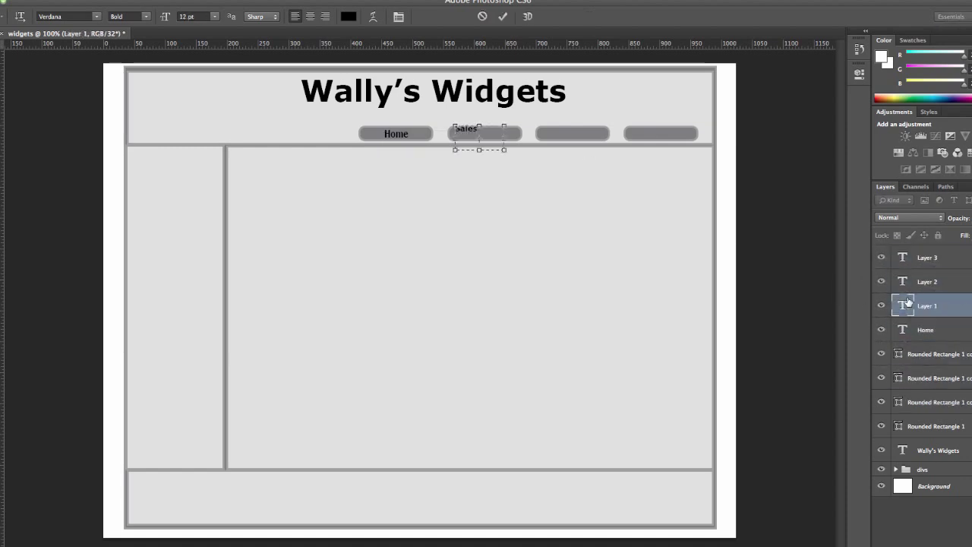
pyautogui.moveTo(480, 126); pyautogui.dragTo(477, 129)
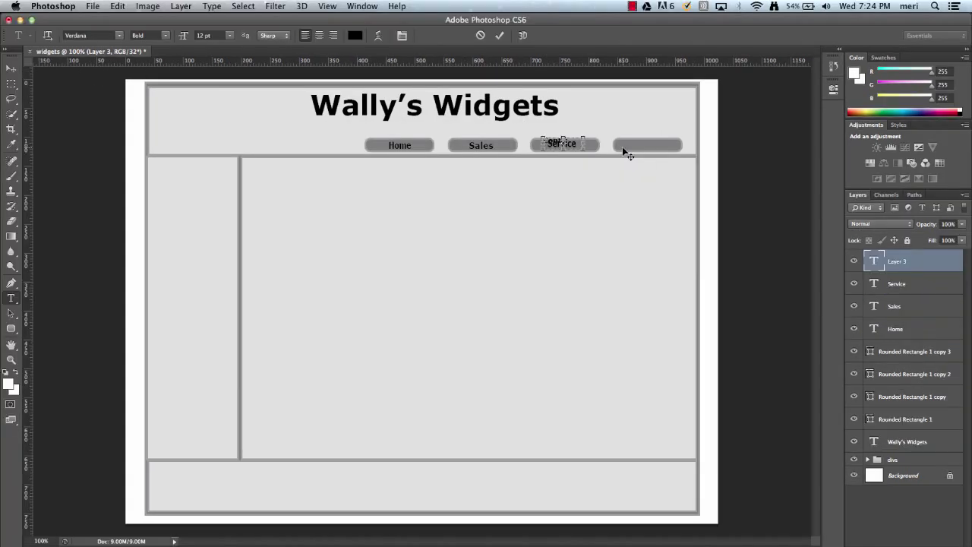
pyautogui.write('Co')
pyautogui.click(12, 68)
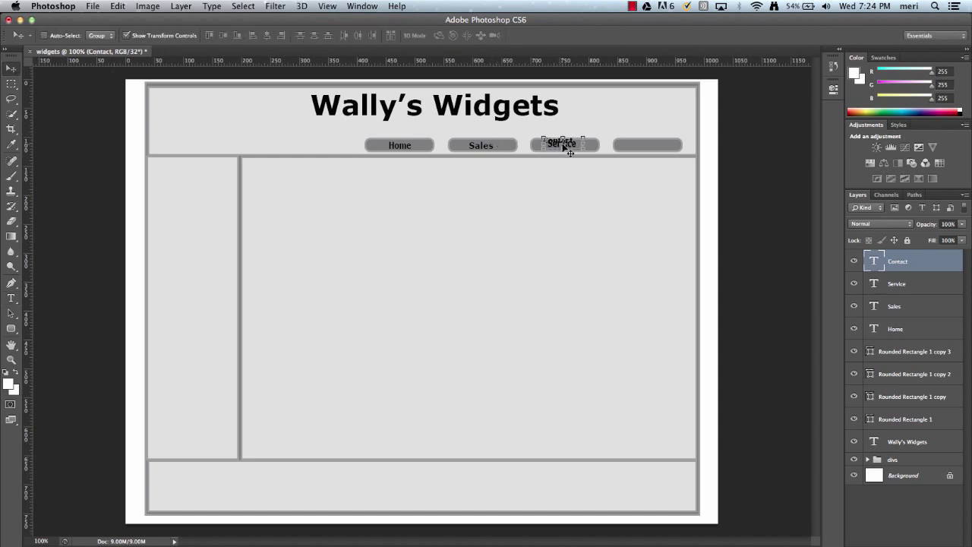
pyautogui.moveTo(564, 145); pyautogui.dragTo(651, 149)
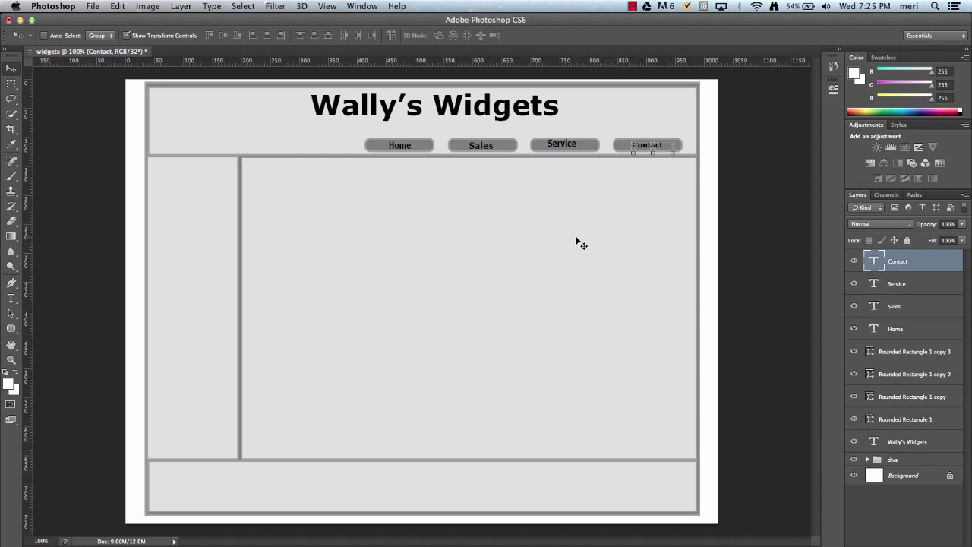
# Lock the Contact, Service, Sales and Home text layers.
pyautogui.click(907, 242)
pyautogui.click(922, 284)
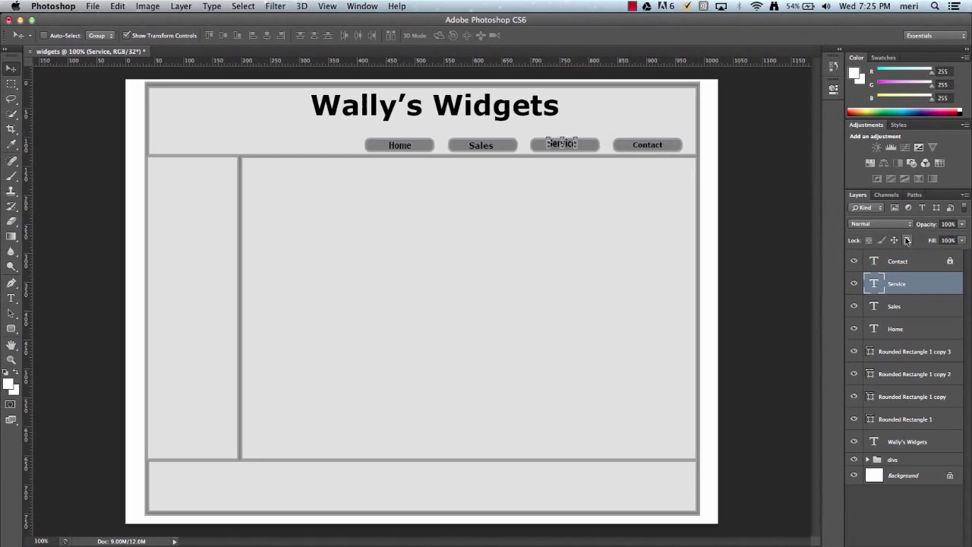
pyautogui.click(907, 241)
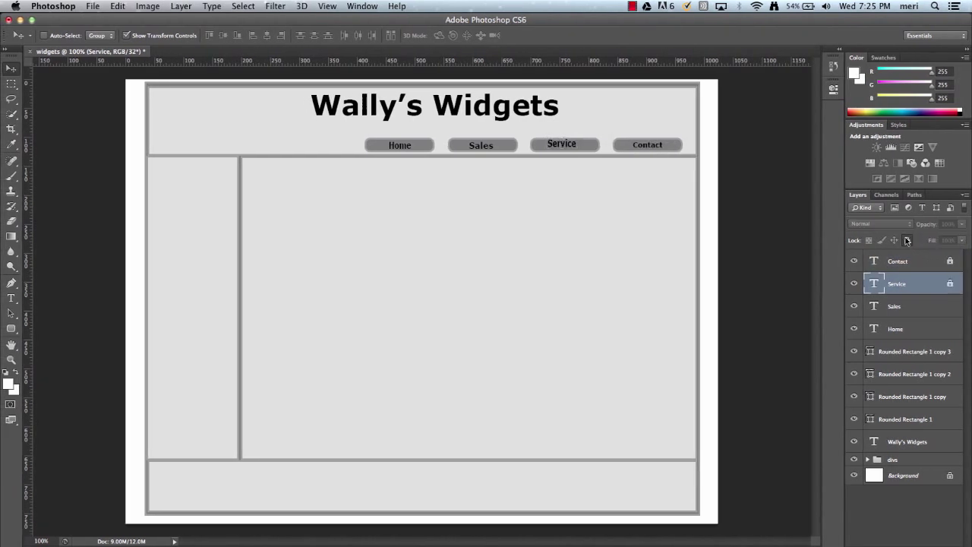
pyautogui.click(934, 304)
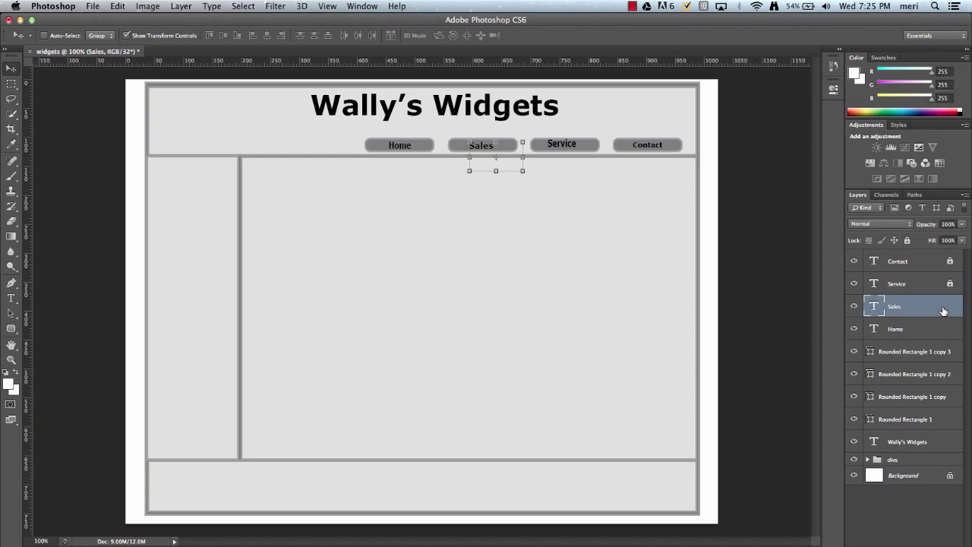
pyautogui.click(907, 241)
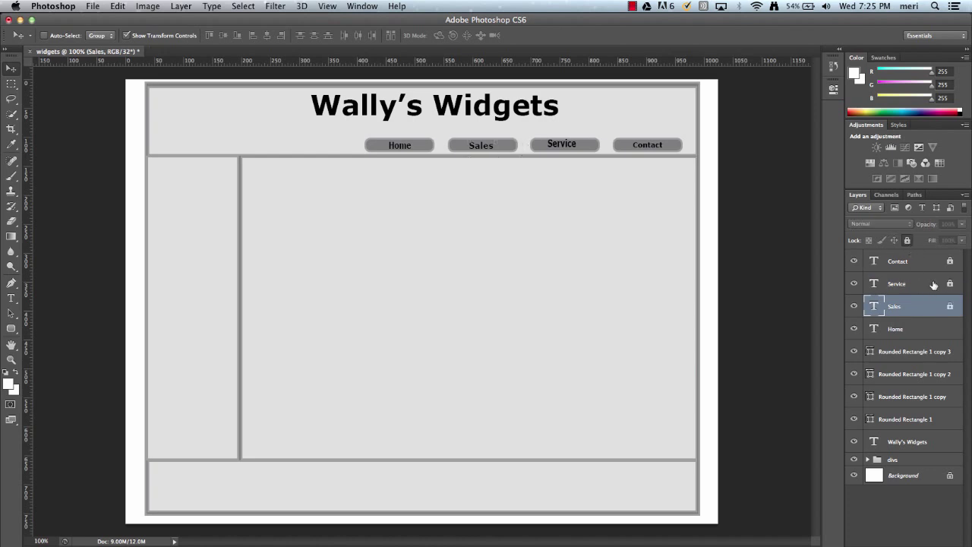
pyautogui.click(955, 327)
pyautogui.click(907, 240)
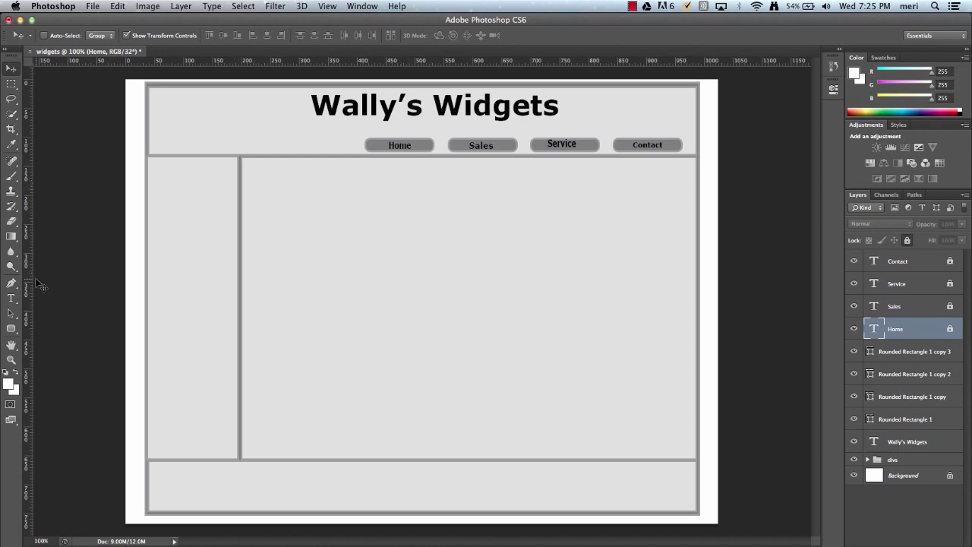
# Draw a square-cornered rectangle at the left end of the header as the logo box.
pyautogui.click(15, 329)
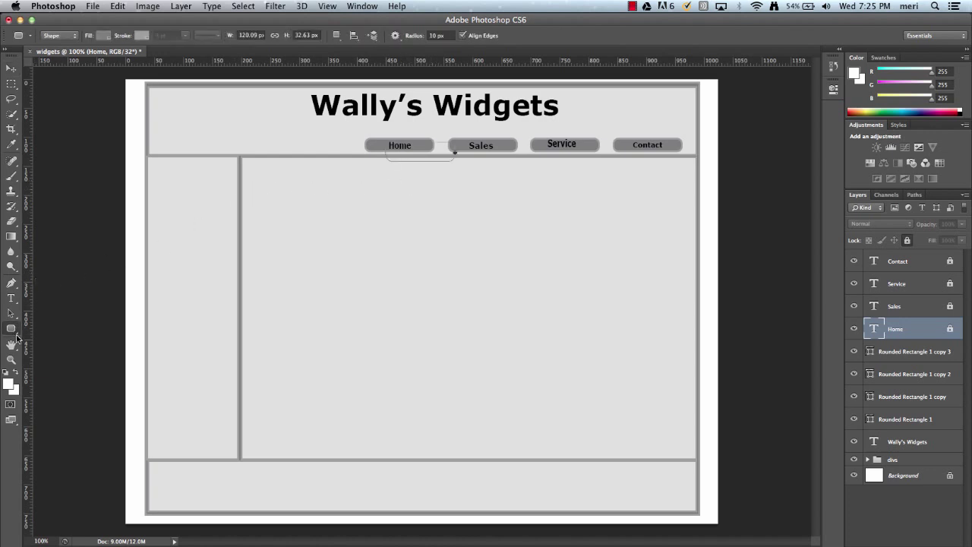
pyautogui.click(18, 336)
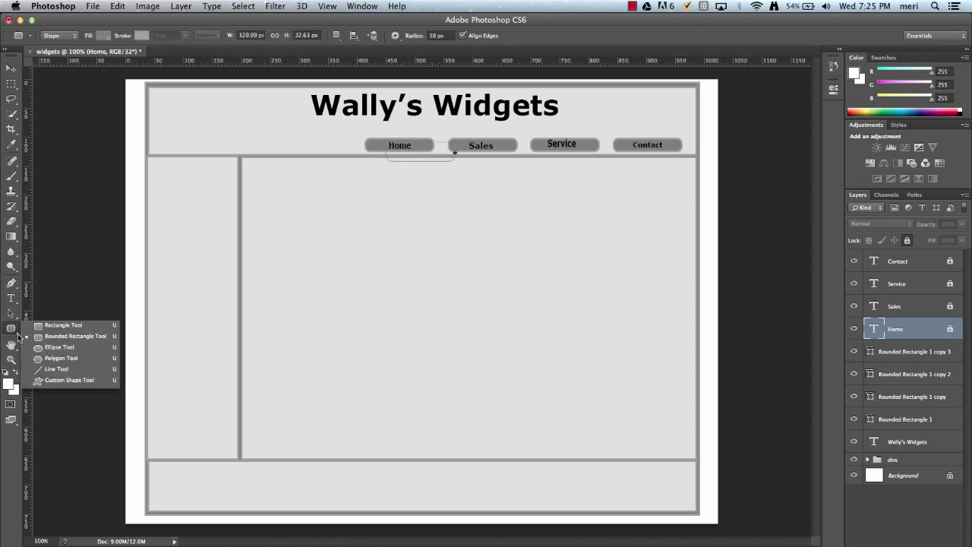
pyautogui.click(43, 325)
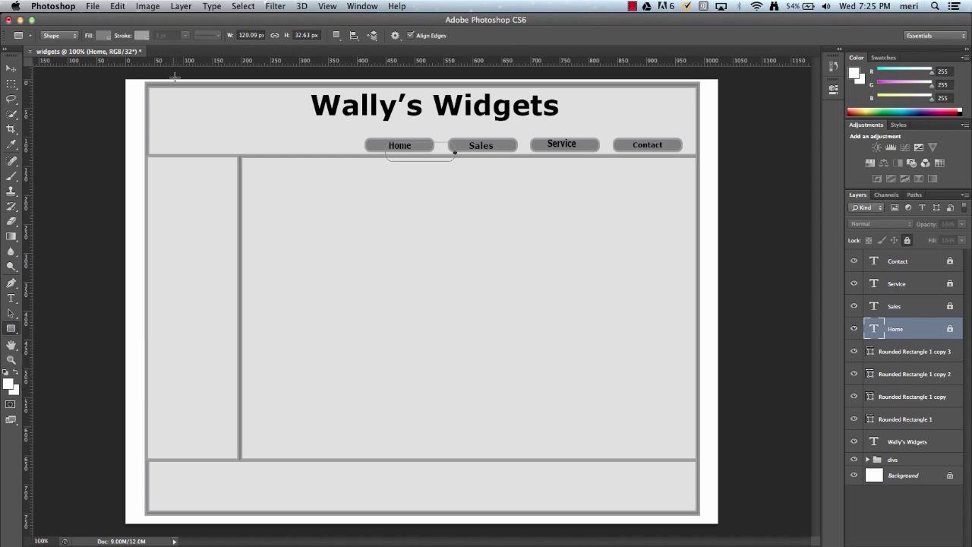
pyautogui.moveTo(162, 95); pyautogui.dragTo(238, 145)
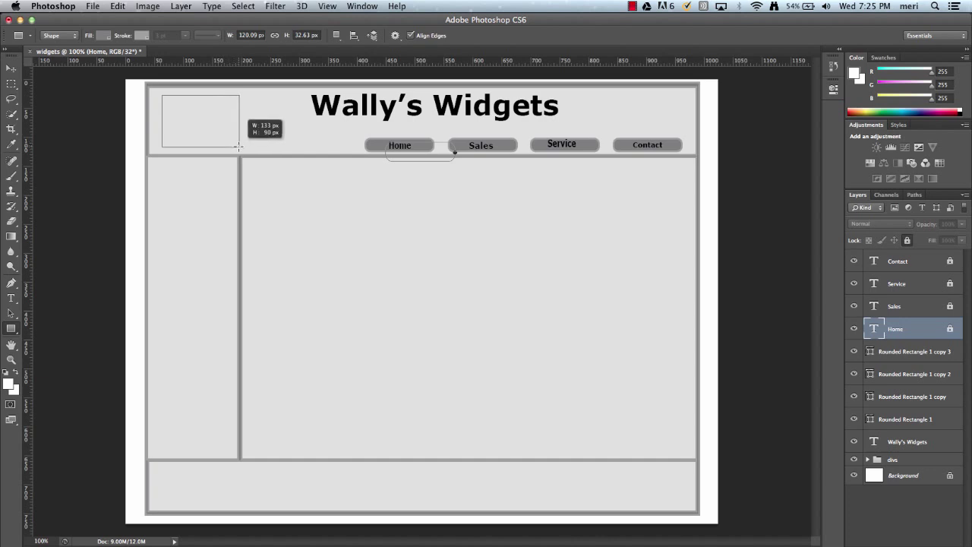
pyautogui.moveTo(239, 147); pyautogui.dragTo(239, 147)
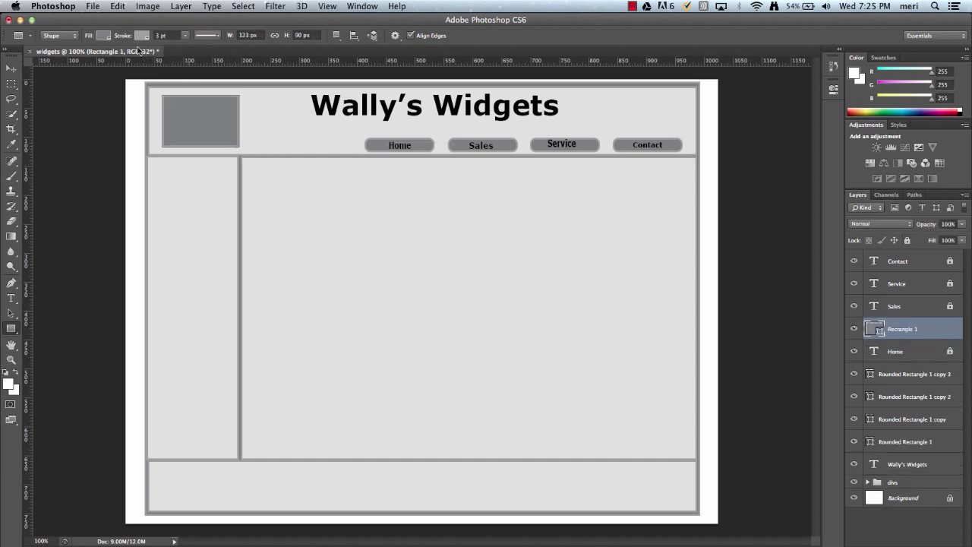
# Give the logo rectangle a white fill and a black stroke.
pyautogui.click(105, 37)
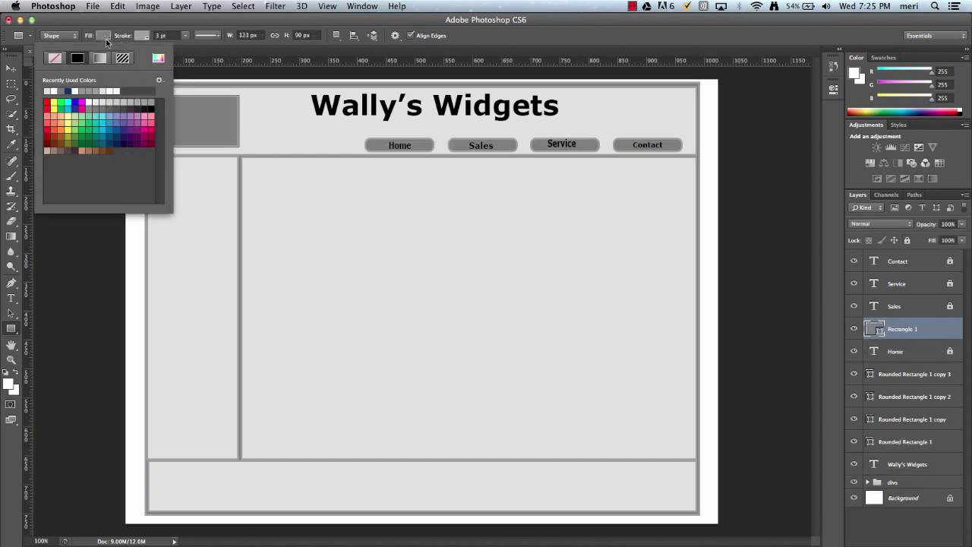
pyautogui.click(111, 91)
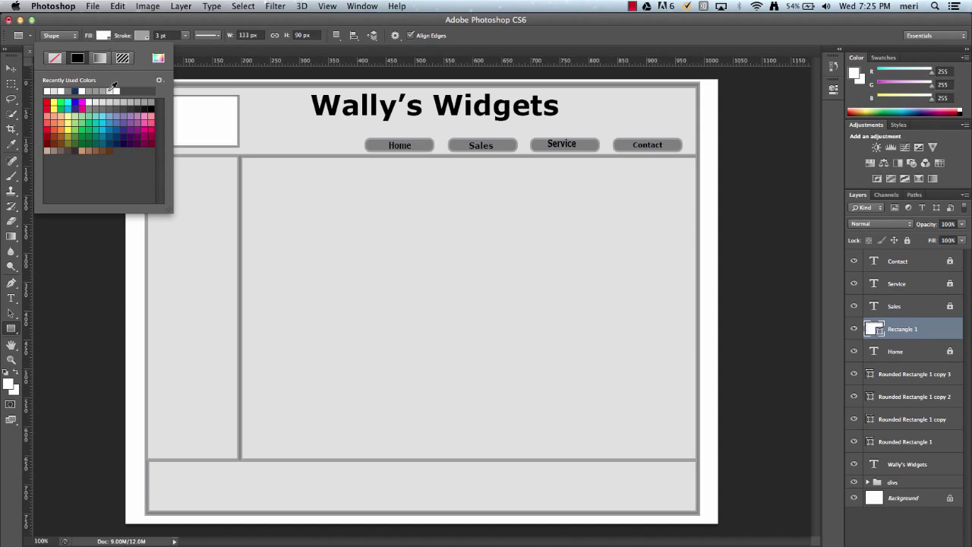
pyautogui.click(139, 38)
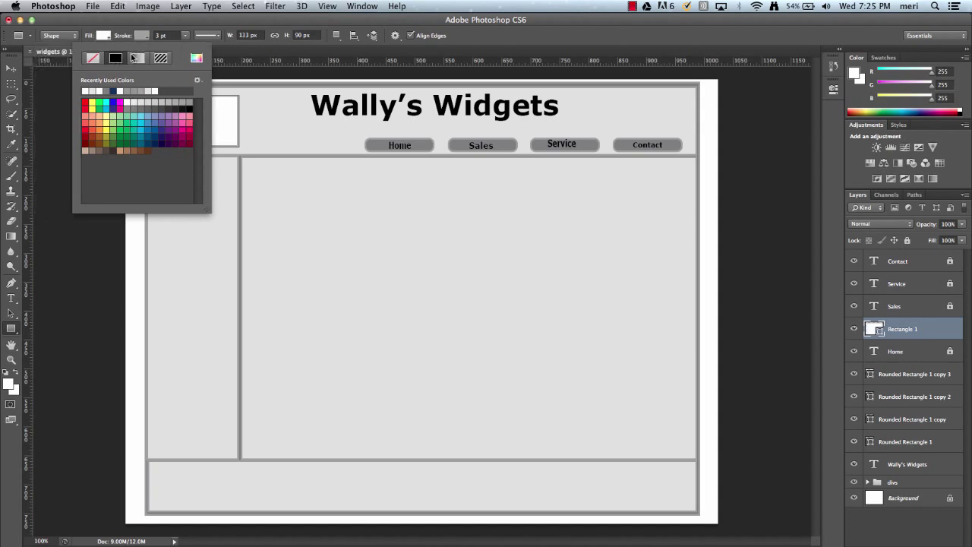
pyautogui.click(189, 109)
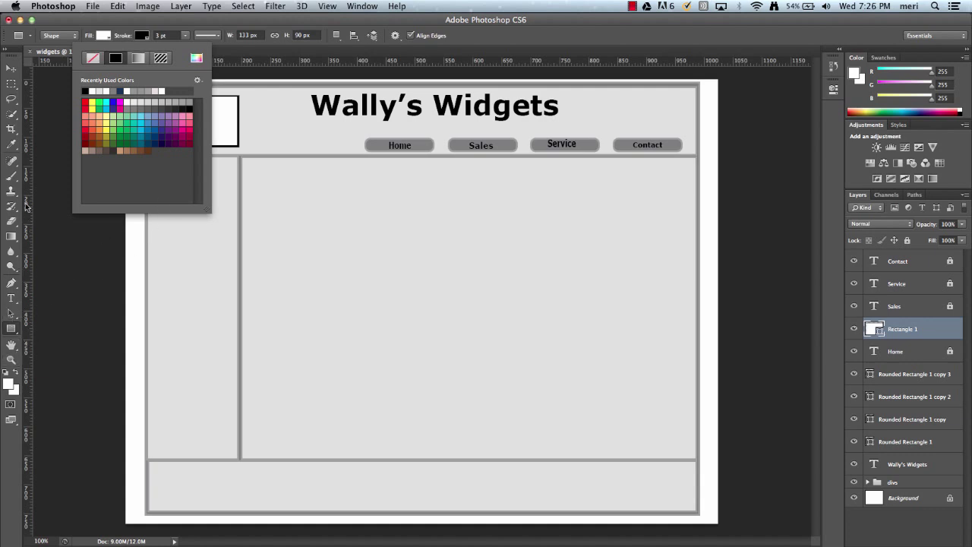
pyautogui.click(19, 335)
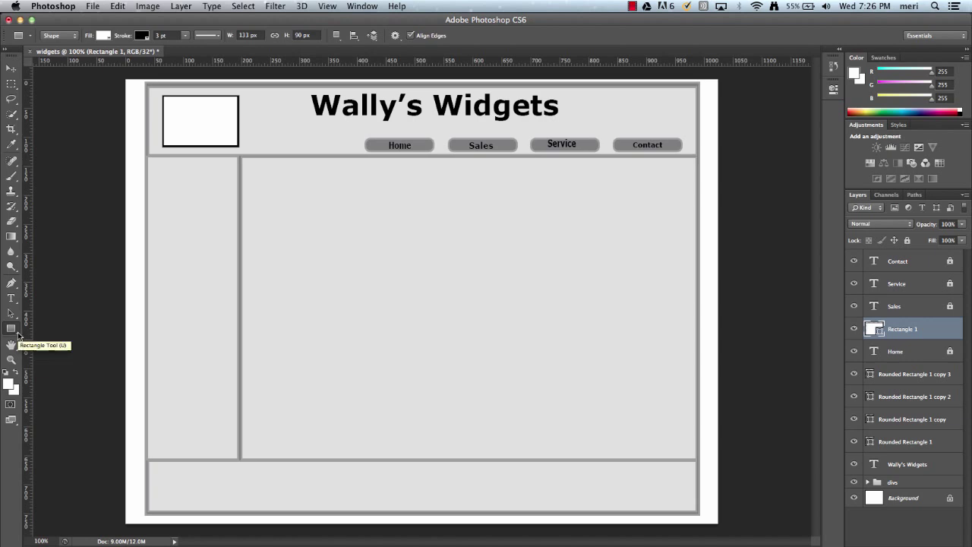
# Switch to the Line tool with its fill set to No Color.
pyautogui.rightClick(18, 337)
pyautogui.click(44, 369)
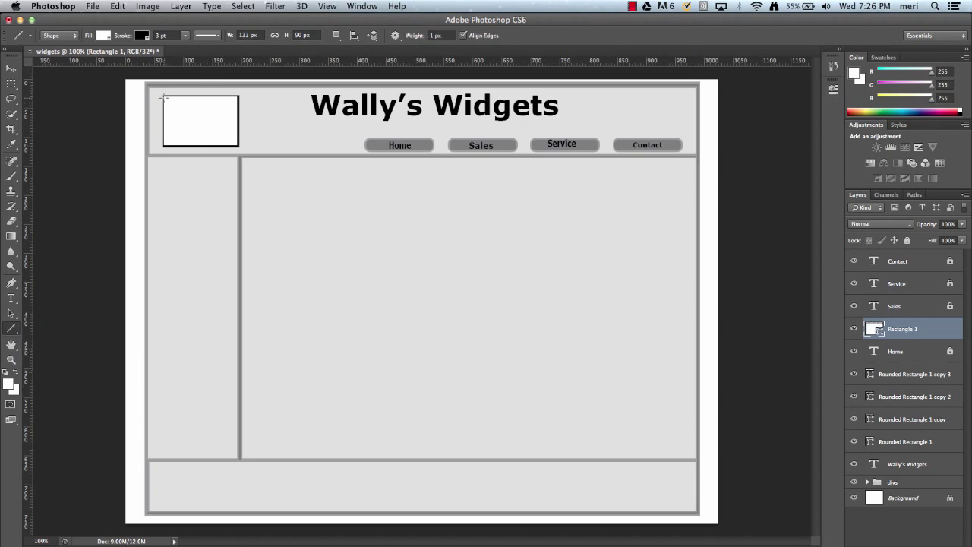
pyautogui.click(104, 35)
pyautogui.click(54, 57)
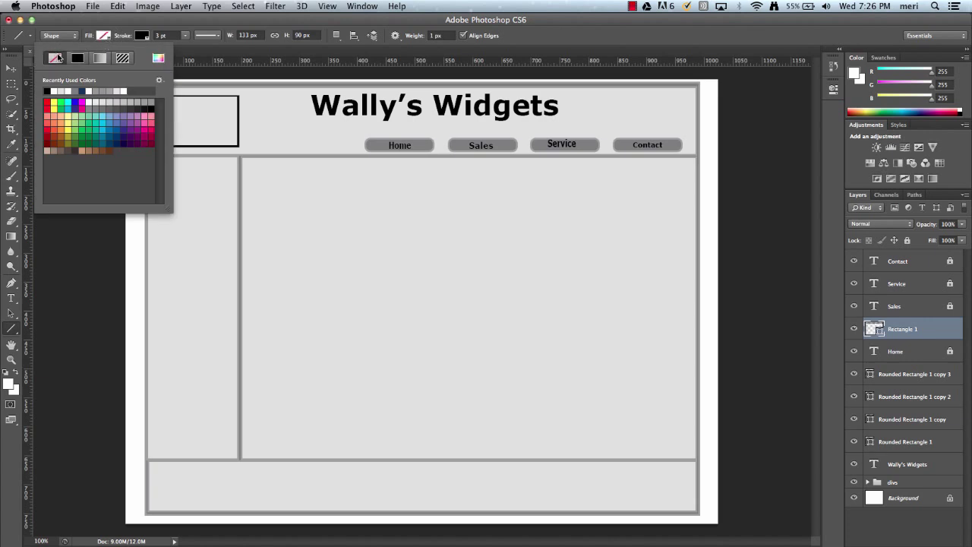
pyautogui.click(196, 59)
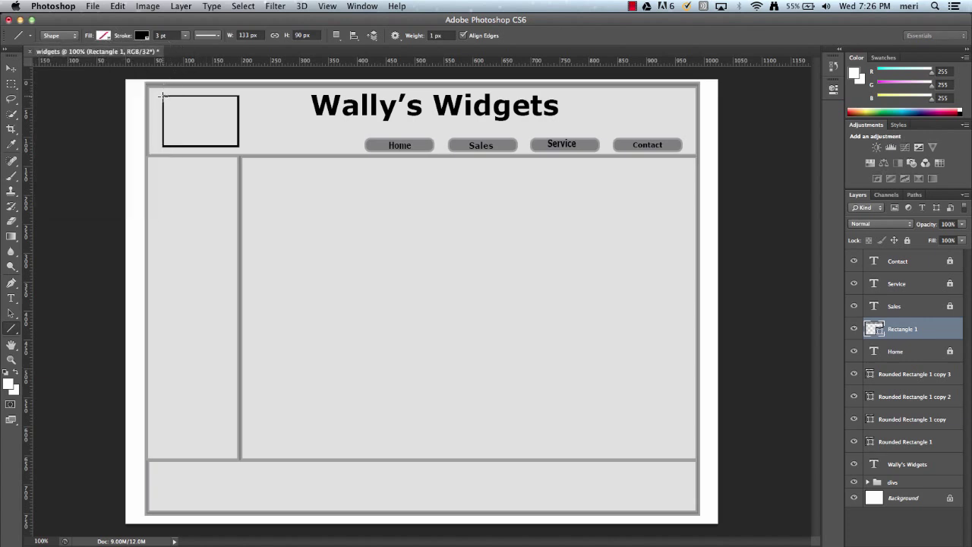
# Draw two corner-to-corner diagonals forming an X, then select the Shape 1 and Rectangle 1 layers.
pyautogui.moveTo(163, 95); pyautogui.dragTo(238, 146)
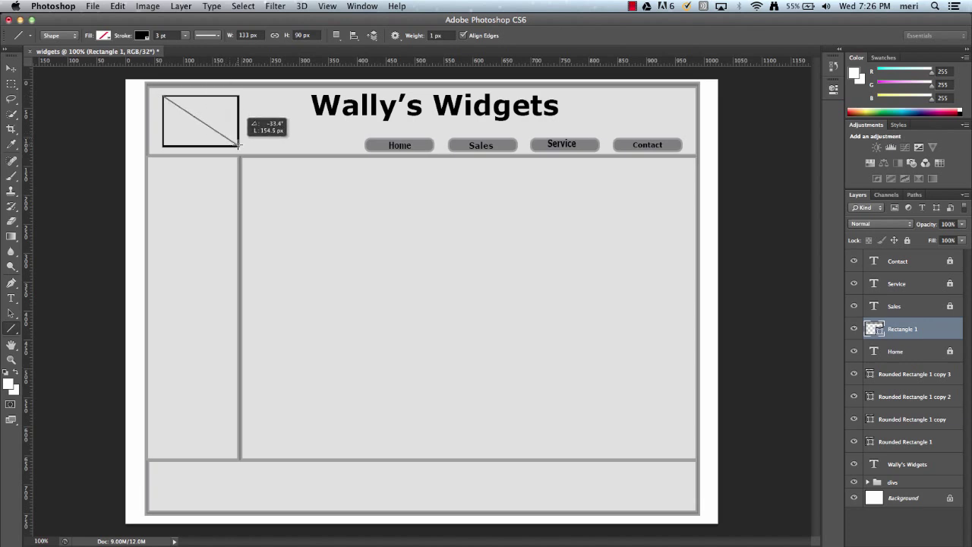
pyautogui.moveTo(238, 145); pyautogui.dragTo(237, 146)
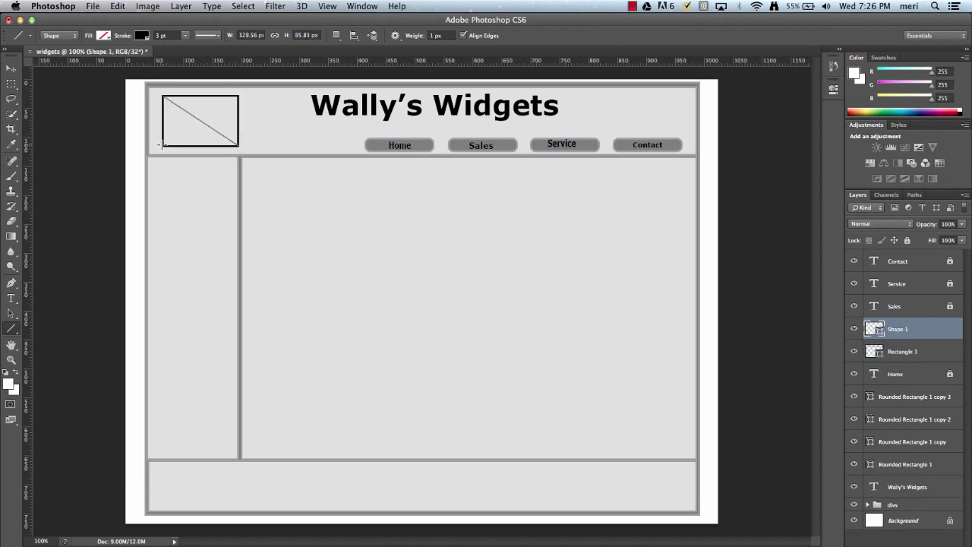
pyautogui.moveTo(163, 145); pyautogui.dragTo(236, 96)
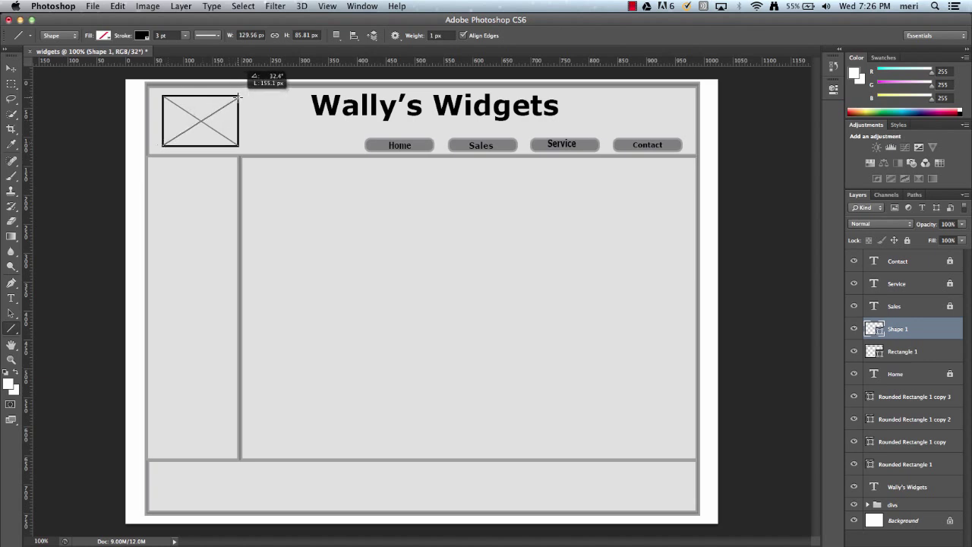
pyautogui.moveTo(236, 96); pyautogui.dragTo(238, 95)
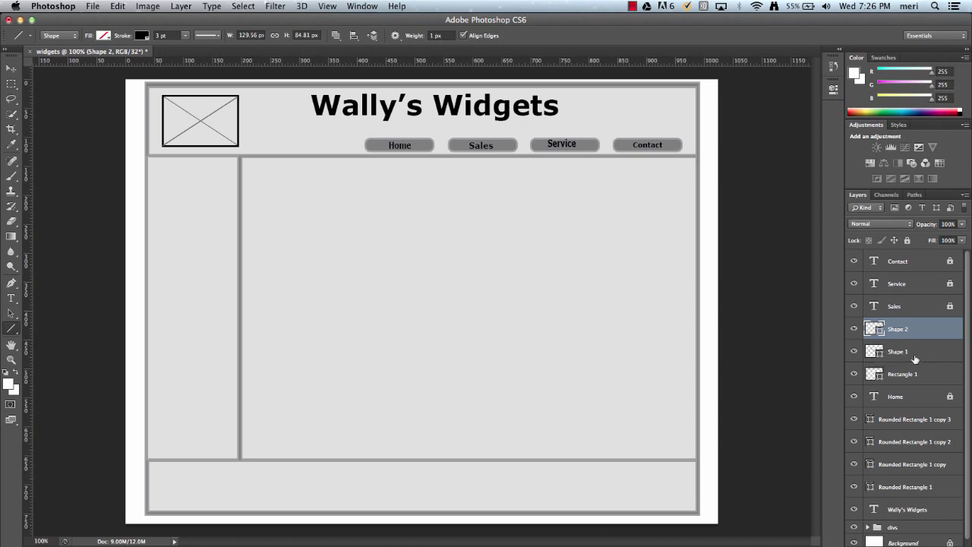
pyautogui.keyDown('shift'); pyautogui.click(919, 357); pyautogui.keyUp('shift')
pyautogui.keyDown('shift'); pyautogui.click(925, 374); pyautogui.keyUp('shift')
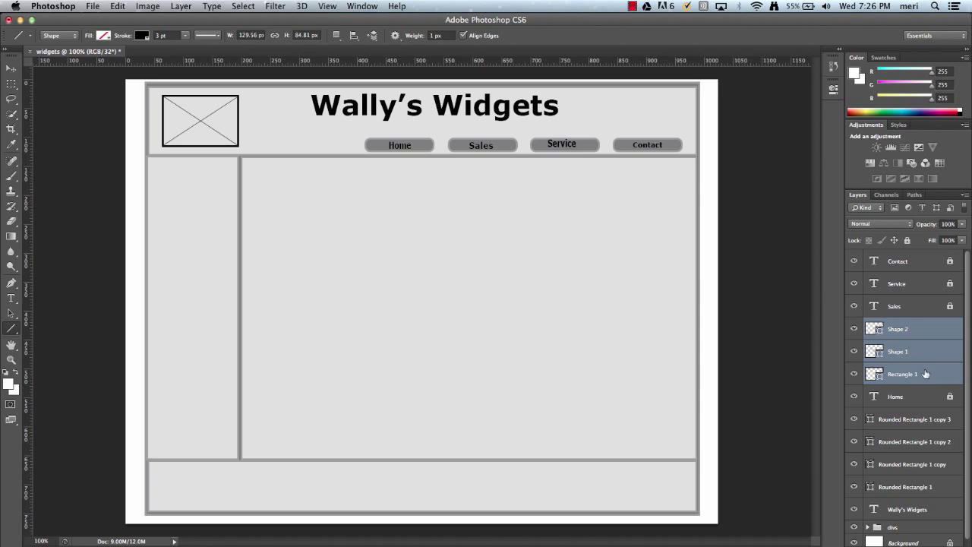
# Group Rectangle 1, Shape 1 and Shape 2 into 'Group 1' with Ctrl+G.
pyautogui.hotkey('ctrl', 'g')
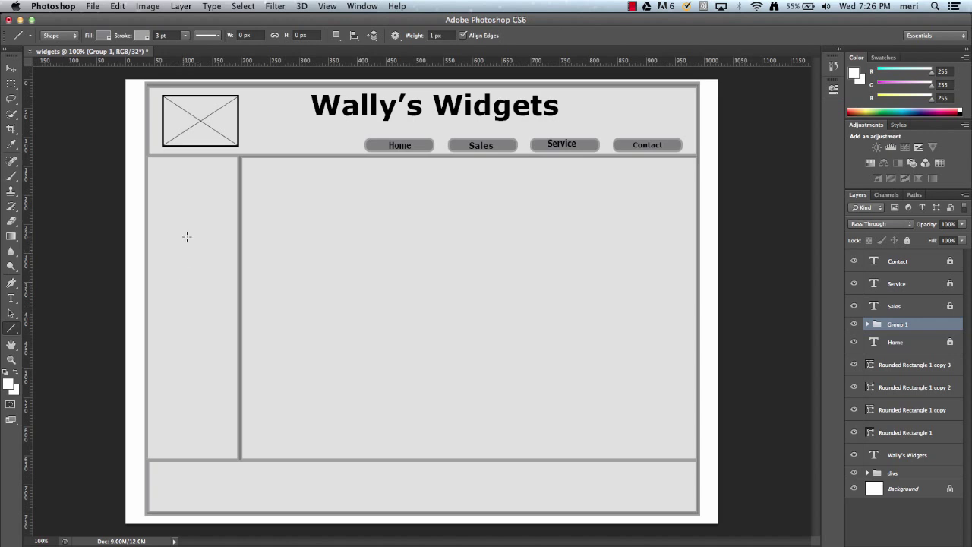
# Add a 'Link' text line at the top of the sidebar.
pyautogui.click(11, 298)
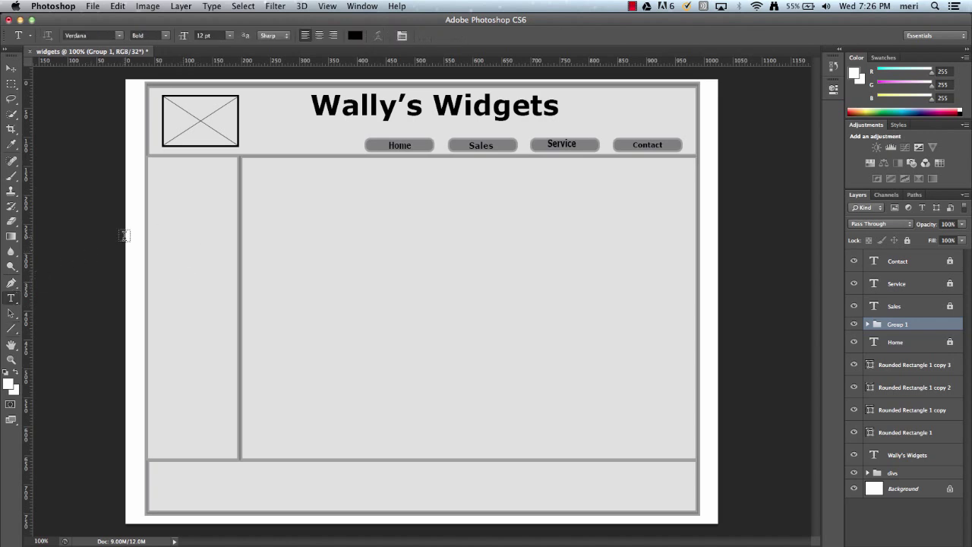
pyautogui.click(163, 191)
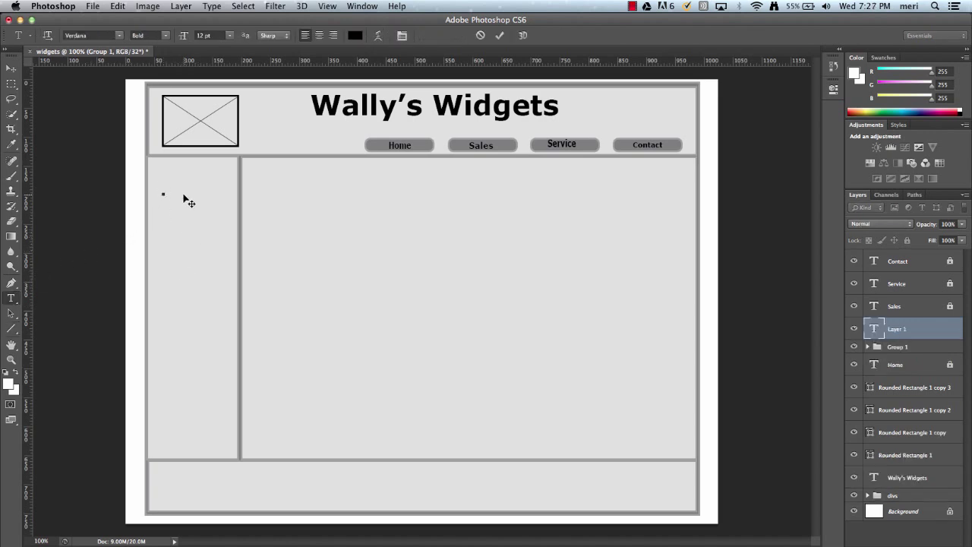
pyautogui.write('Li')
pyautogui.moveTo(185, 190); pyautogui.dragTo(163, 192)
pyautogui.write('Link')
pyautogui.click(12, 68)
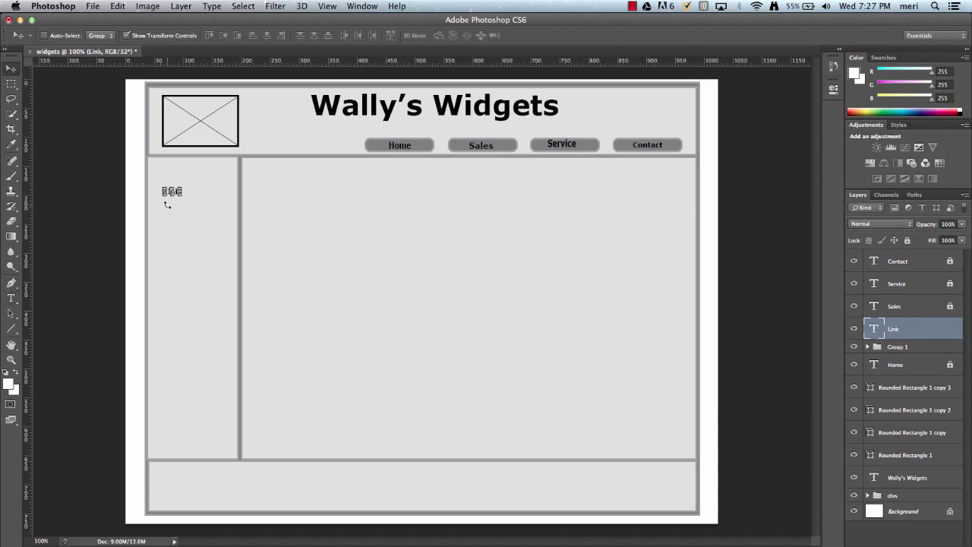
pyautogui.press('Down')
pyautogui.press('Down')
pyautogui.press('Down')
pyautogui.press('Down')
pyautogui.press('Down')
pyautogui.press('Up')
pyautogui.press('Up')
pyautogui.press('Up')
# Scale the Link text up to about double size.
pyautogui.hotkey('ctrl', 't')
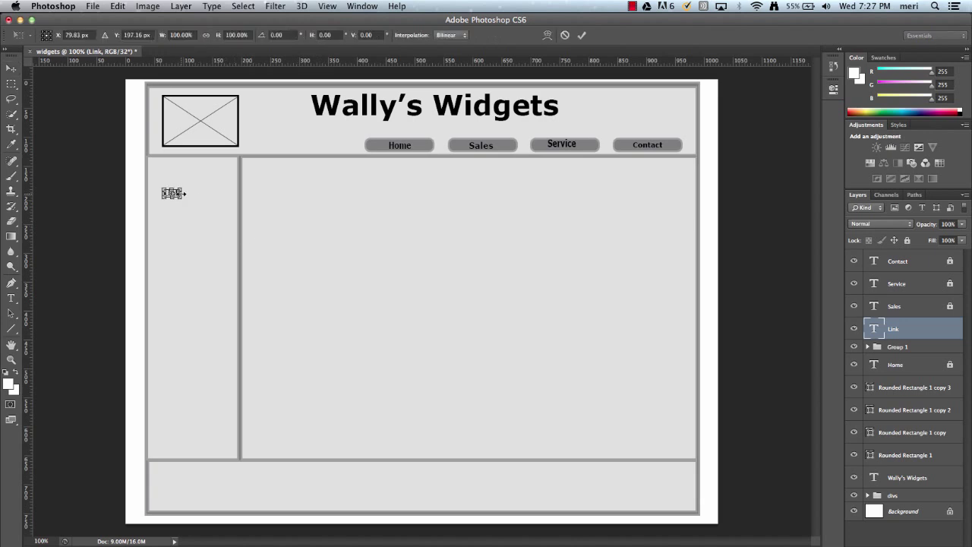
pyautogui.moveTo(181, 198); pyautogui.dragTo(202, 204)
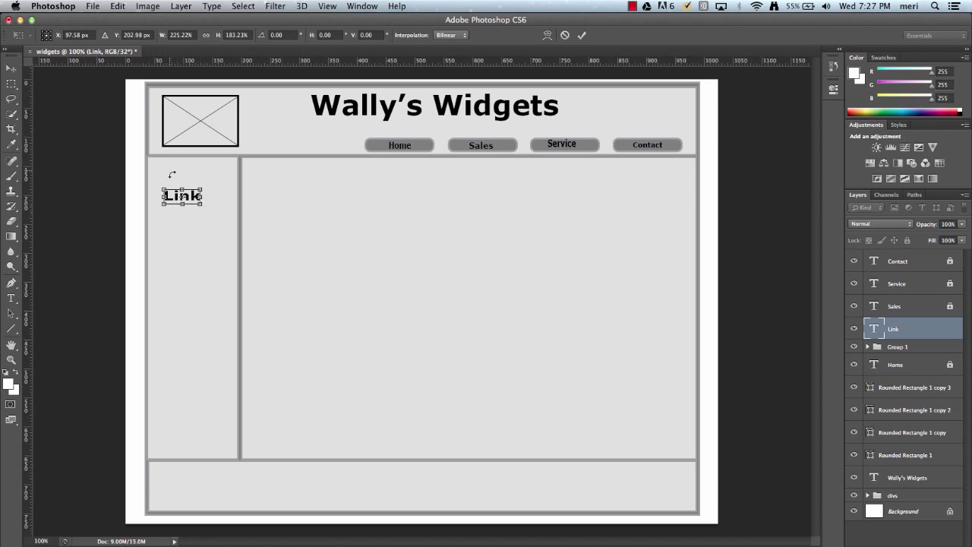
pyautogui.click(7, 71)
pyautogui.click(582, 202)
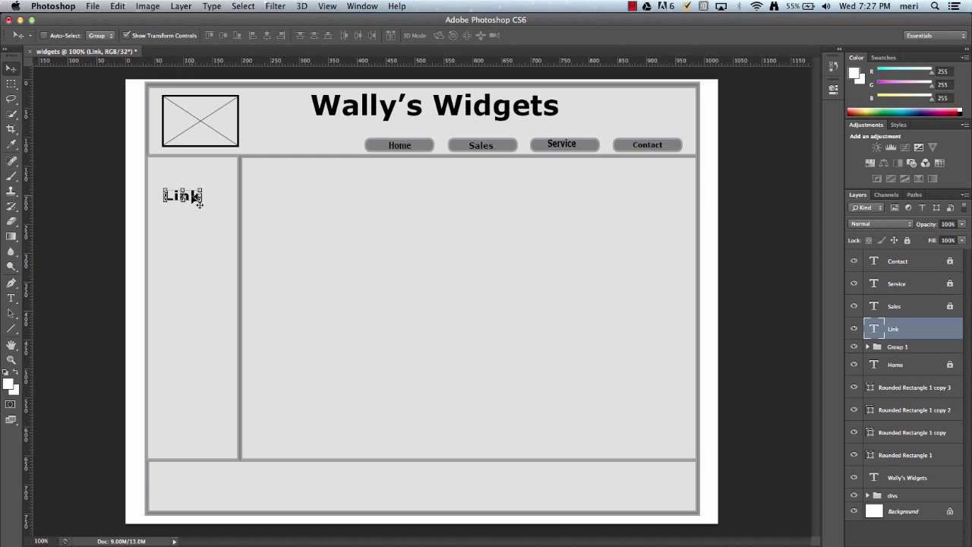
# Duplicate the Link text three times, stacking each copy below the previous one.
pyautogui.moveTo(199, 203); pyautogui.dragTo(200, 205)
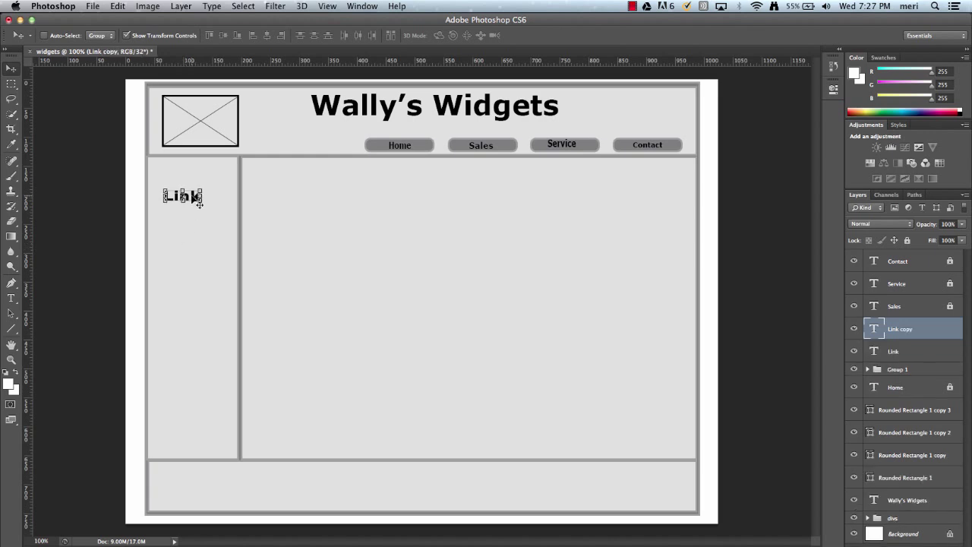
pyautogui.press('Down')
pyautogui.press('Down')
pyautogui.press('Down')
pyautogui.press('Down')
pyautogui.press('Down')
pyautogui.press('Down')
pyautogui.press('Down')
pyautogui.press('Down')
pyautogui.press('Down')
pyautogui.press('Down')
pyautogui.press('Down')
pyautogui.press('Down')
pyautogui.press('Down')
pyautogui.press('Down')
pyautogui.press('Down')
pyautogui.press('Down')
pyautogui.hotkey('alt', 'Down')
pyautogui.press('Down')
pyautogui.press('Down')
pyautogui.press('Down')
pyautogui.press('Down')
pyautogui.press('Down')
pyautogui.press('Down')
pyautogui.press('Down')
pyautogui.press('Down')
pyautogui.press('Down')
pyautogui.press('Down')
pyautogui.press('Down')
pyautogui.press('Down')
pyautogui.press('Down')
pyautogui.press('Down')
pyautogui.press('Down')
pyautogui.press('Down')
pyautogui.press('Down')
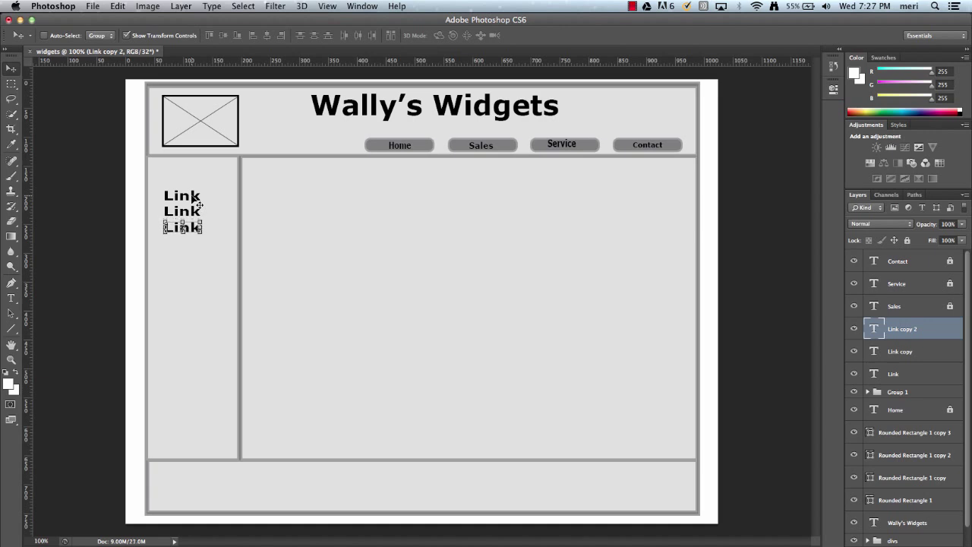
pyautogui.hotkey('alt', 'Down')
pyautogui.press('Down')
pyautogui.press('Down')
pyautogui.press('Down')
pyautogui.press('Down')
pyautogui.press('Down')
pyautogui.press('Down')
pyautogui.press('Down')
pyautogui.press('Down')
pyautogui.press('Down')
pyautogui.press('Down')
pyautogui.press('Down')
pyautogui.press('Down')
pyautogui.press('Down')
pyautogui.press('Down')
pyautogui.press('Down')
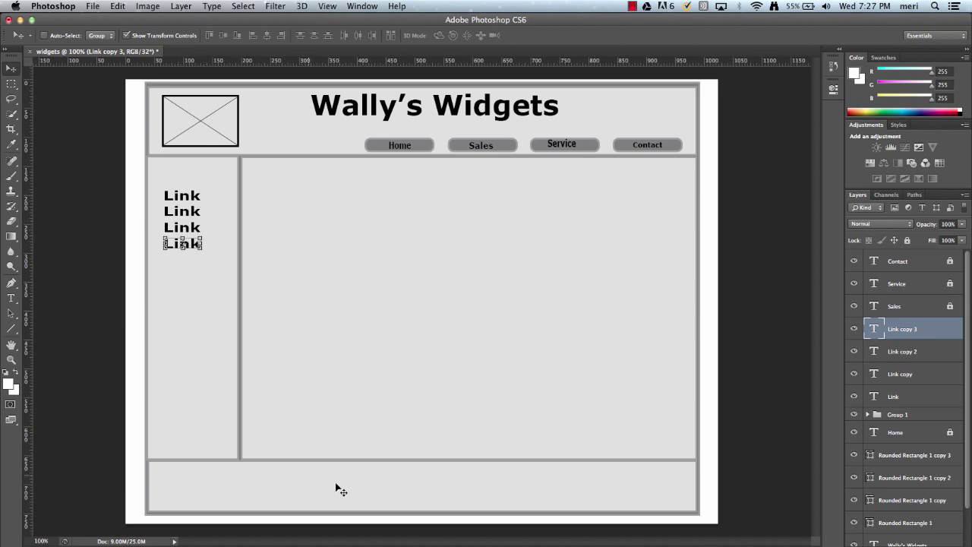
# Type the company's two-line address in the footer, street line above the town line.
pyautogui.click(12, 298)
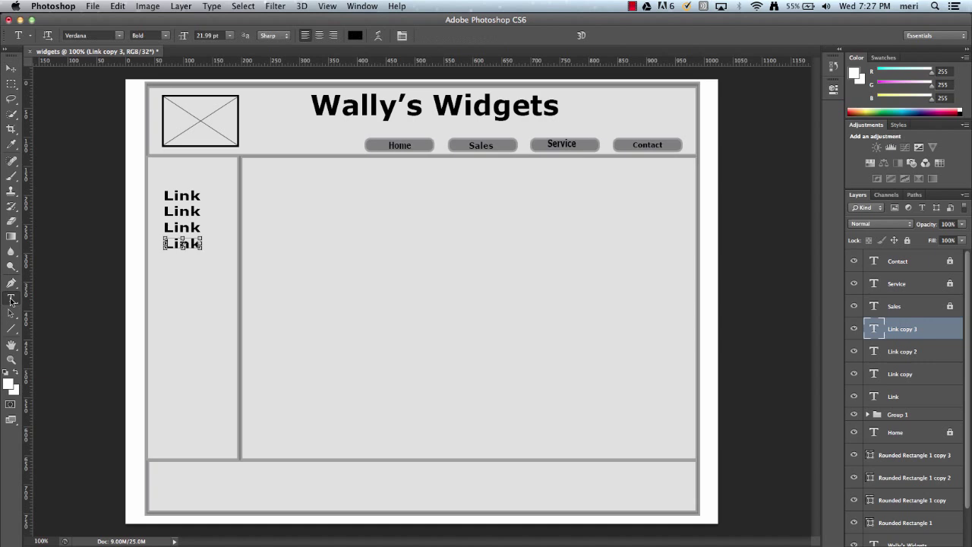
pyautogui.click(371, 474)
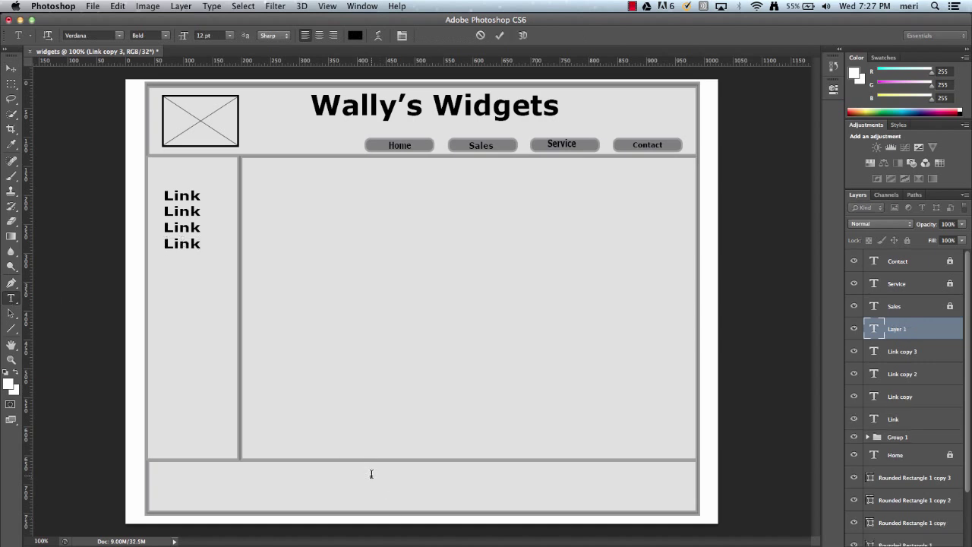
pyautogui.write('w')
pyautogui.write('Widgets ')
pyautogui.write('102 Main Street')
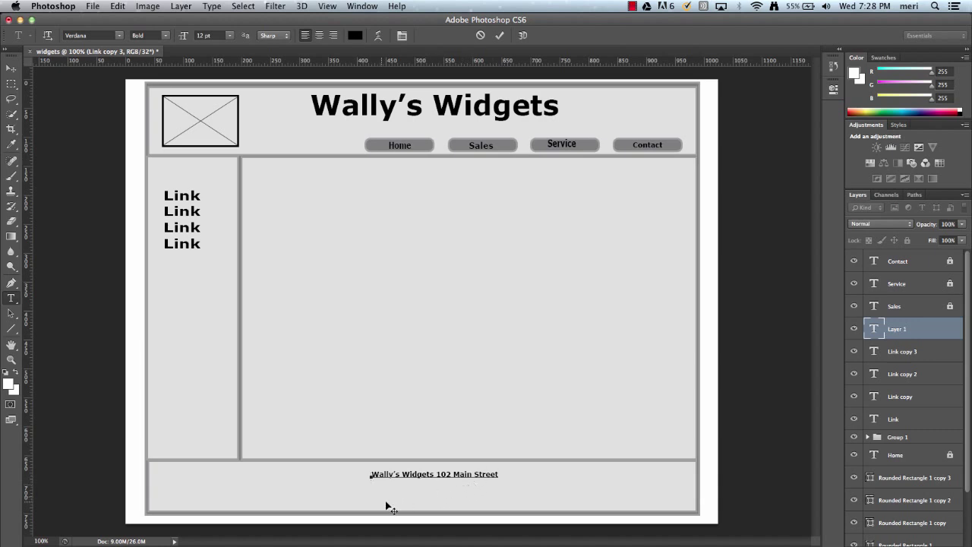
pyautogui.hotkey('ctrl', 'Return')
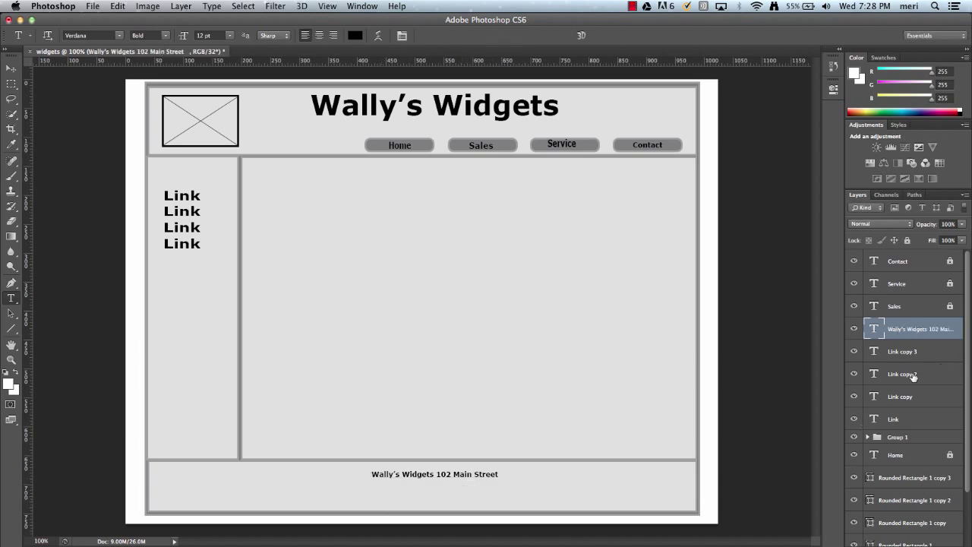
pyautogui.click(376, 490)
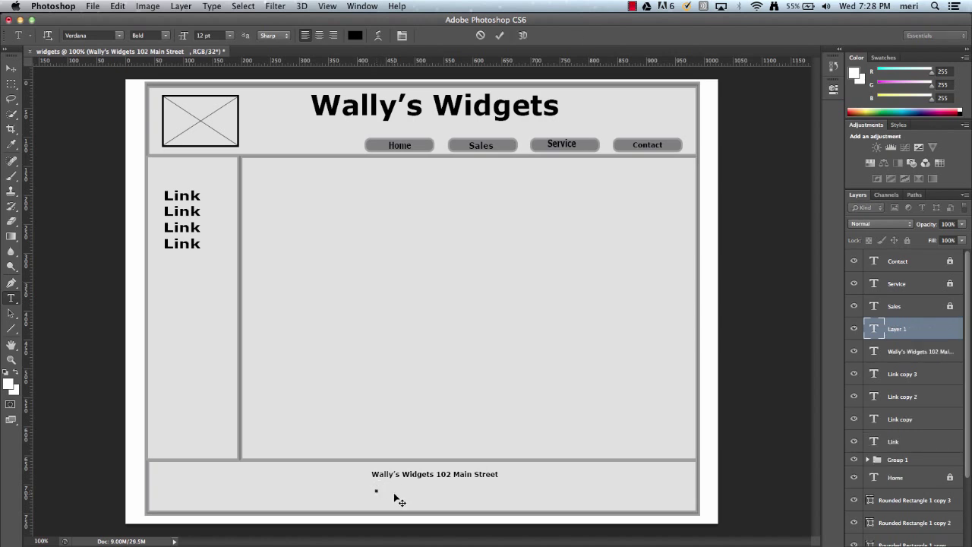
pyautogui.write('©Any')
pyautogui.write(' Town')
pyautogui.write(' TX ')
pyautogui.write('00000')
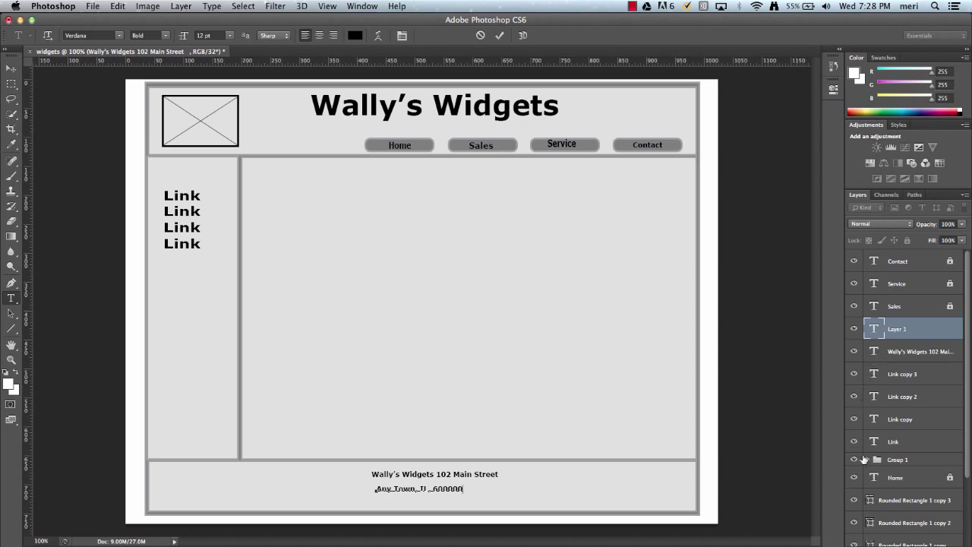
pyautogui.hotkey('ctrl', 'Return')
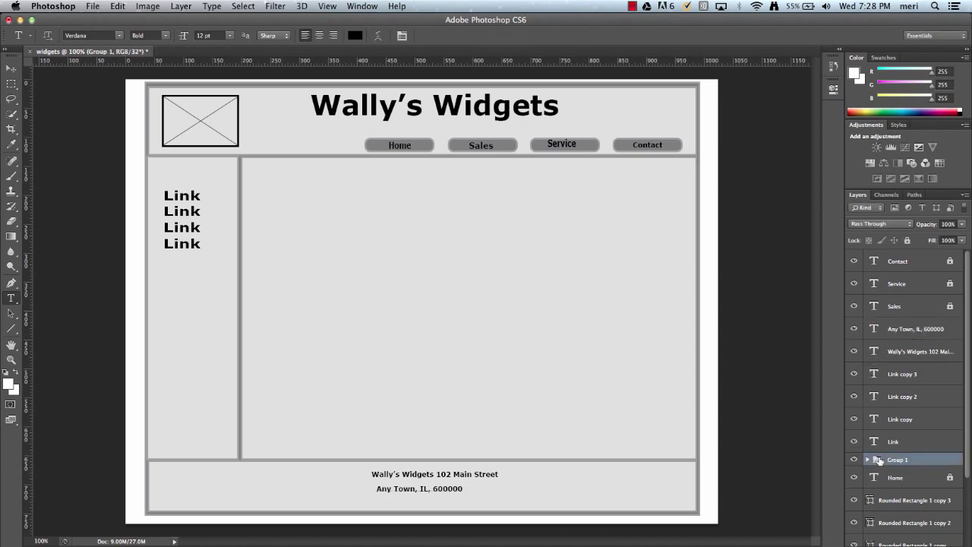
# Duplicate Group 1, enlarge it to about double size, and place it in the main content area.
pyautogui.moveTo(879, 461); pyautogui.dragTo(944, 544)
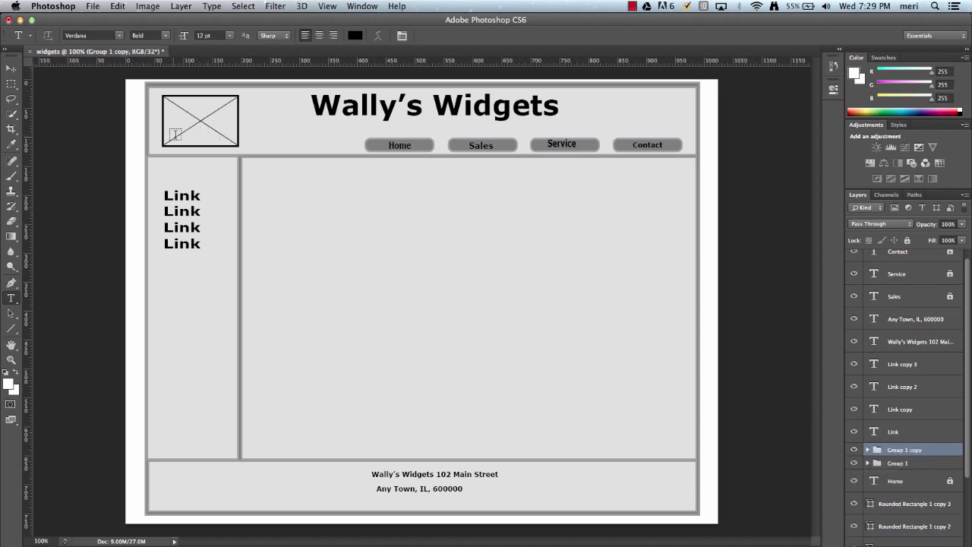
pyautogui.click(12, 69)
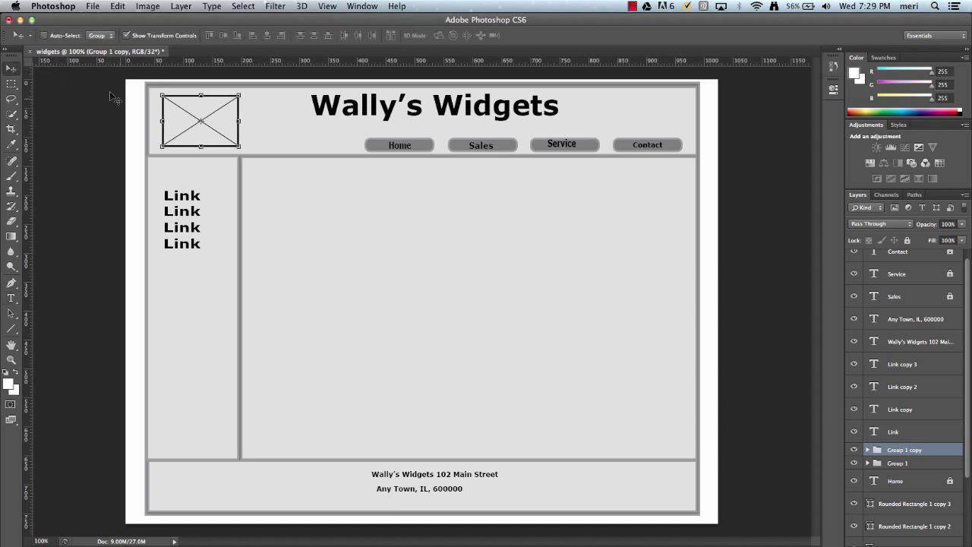
pyautogui.moveTo(201, 120); pyautogui.dragTo(318, 213)
pyautogui.hotkey('ctrl', 'z')
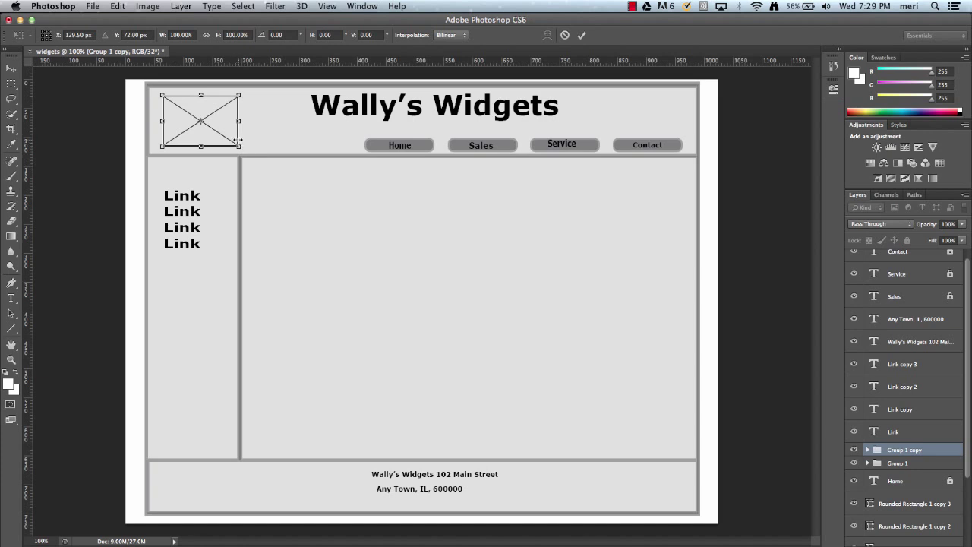
pyautogui.press('Down')
pyautogui.press('Down')
pyautogui.press('Down')
pyautogui.press('Down')
pyautogui.press('Down')
pyautogui.press('Down')
pyautogui.press('Down')
pyautogui.press('Down')
pyautogui.press('Down')
pyautogui.press('Down')
pyautogui.press('Down')
pyautogui.press('Down')
pyautogui.press('Down')
pyautogui.press('Down')
pyautogui.press('Down')
pyautogui.press('Right')
pyautogui.press('Right')
pyautogui.press('Right')
pyautogui.press('Right')
pyautogui.press('Right')
pyautogui.press('Right')
pyautogui.press('Right')
pyautogui.press('Right')
pyautogui.click(12, 68)
pyautogui.click(583, 199)
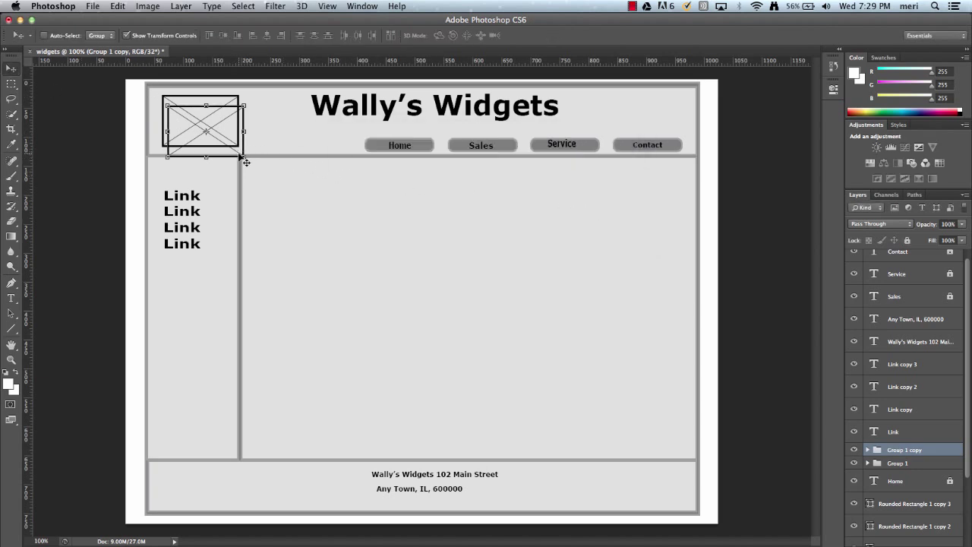
pyautogui.moveTo(236, 157)
pyautogui.mouseDown()
pyautogui.moveTo(383, 272)
pyautogui.moveTo(397, 271)
pyautogui.mouseUp()
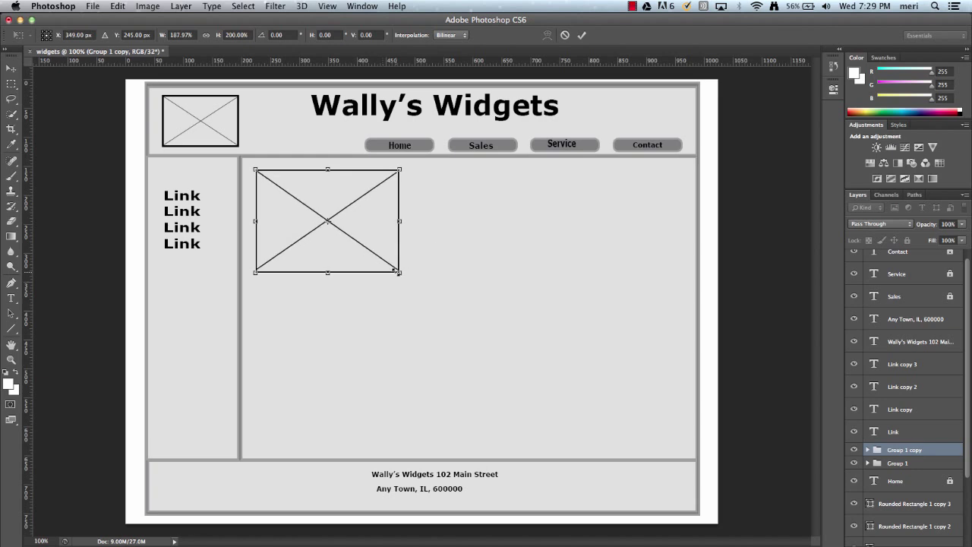
pyautogui.click(14, 69)
pyautogui.click(562, 200)
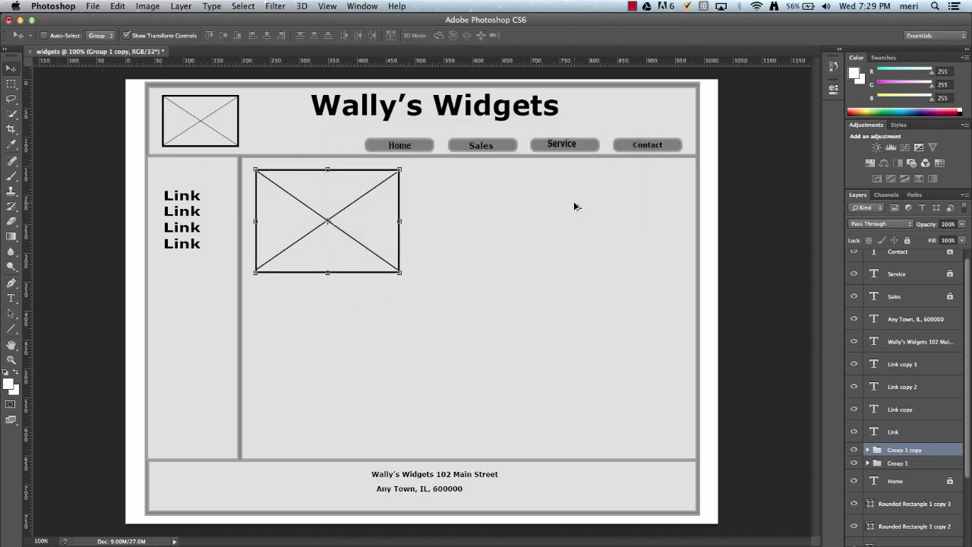
# Duplicate the enlarged placeholder and move the copy below the first.
pyautogui.hotkey('ctrl', 'j')
pyautogui.press('Down')
pyautogui.press('Down')
pyautogui.press('Down')
pyautogui.press('Down')
pyautogui.press('Down')
pyautogui.press('Down')
pyautogui.press('Down')
pyautogui.press('Down')
pyautogui.press('Down')
pyautogui.press('Down')
pyautogui.press('Down')
pyautogui.press('Down')
pyautogui.press('Down')
pyautogui.press('Down')
pyautogui.press('Down')
pyautogui.press('Down')
pyautogui.press('Down')
pyautogui.press('Down')
pyautogui.press('Down')
pyautogui.press('Down')
pyautogui.press('Down')
pyautogui.press('Down')
pyautogui.press('Down')
pyautogui.moveTo(336, 271); pyautogui.dragTo(343, 376)
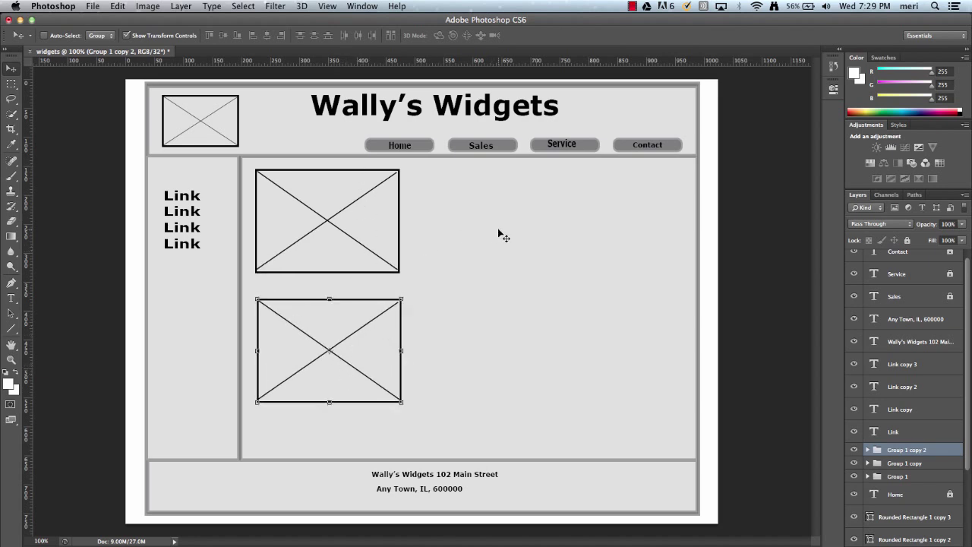
# Thicken the Line tool stroke and draw the first two paragraph lines beside the top placeholder.
pyautogui.click(11, 328)
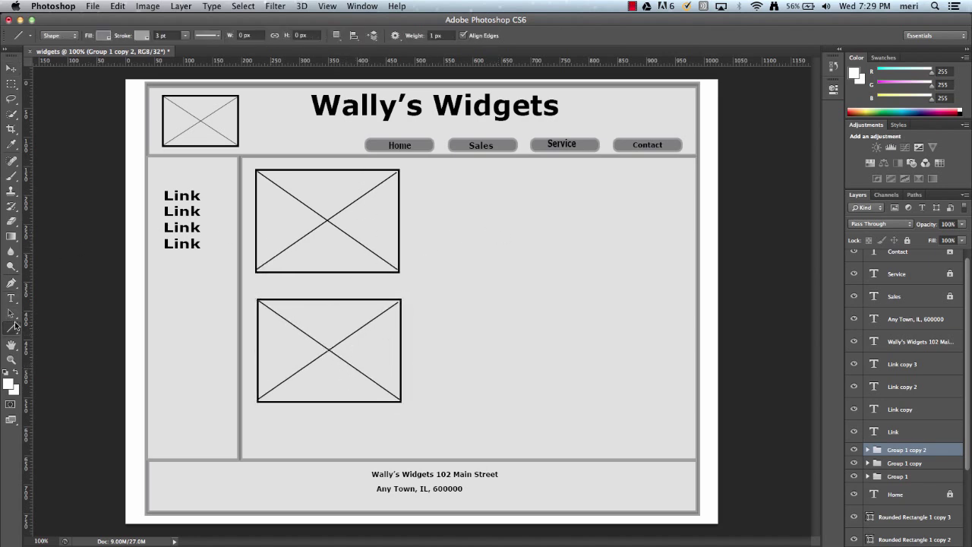
pyautogui.click(184, 36)
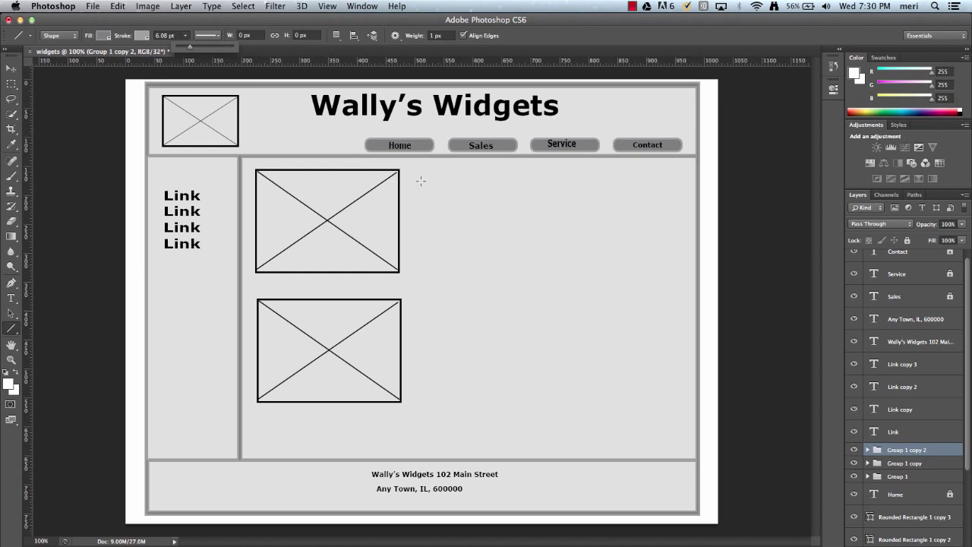
pyautogui.moveTo(420, 181); pyautogui.dragTo(671, 183)
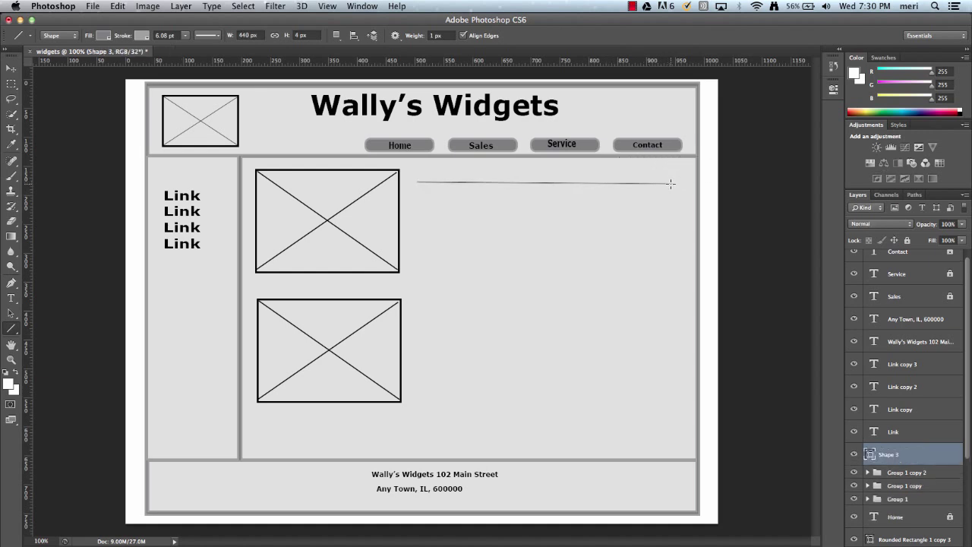
pyautogui.hotkey('ctrl', 'z')
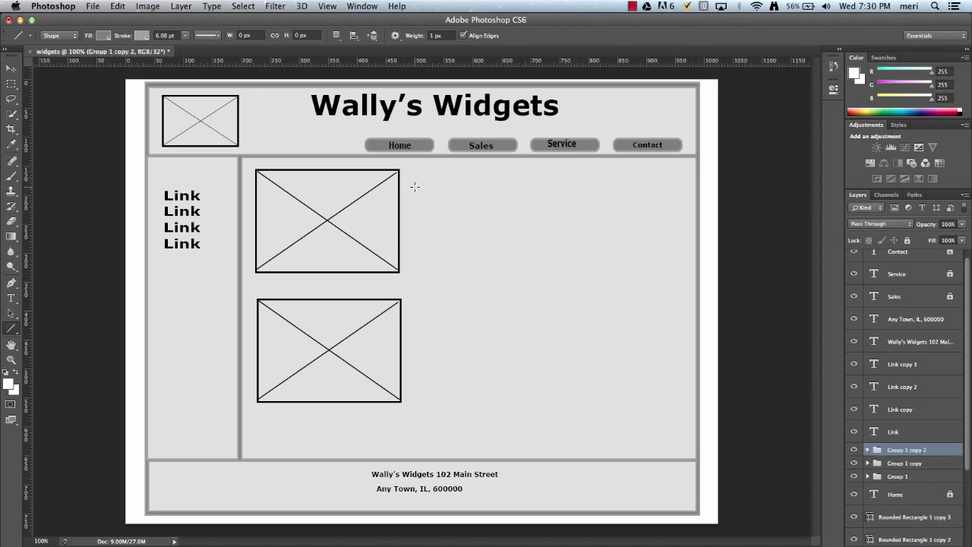
pyautogui.moveTo(415, 186); pyautogui.dragTo(668, 210)
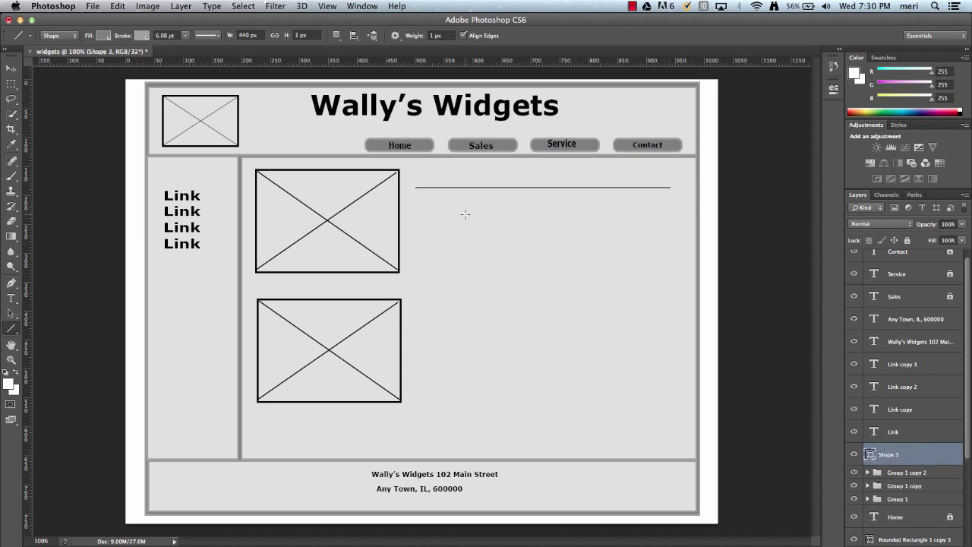
pyautogui.press('shift')
pyautogui.moveTo(418, 208); pyautogui.dragTo(611, 224)
# Draw the third through tenth paragraph lines down the content area.
pyautogui.moveTo(421, 227); pyautogui.dragTo(641, 226)
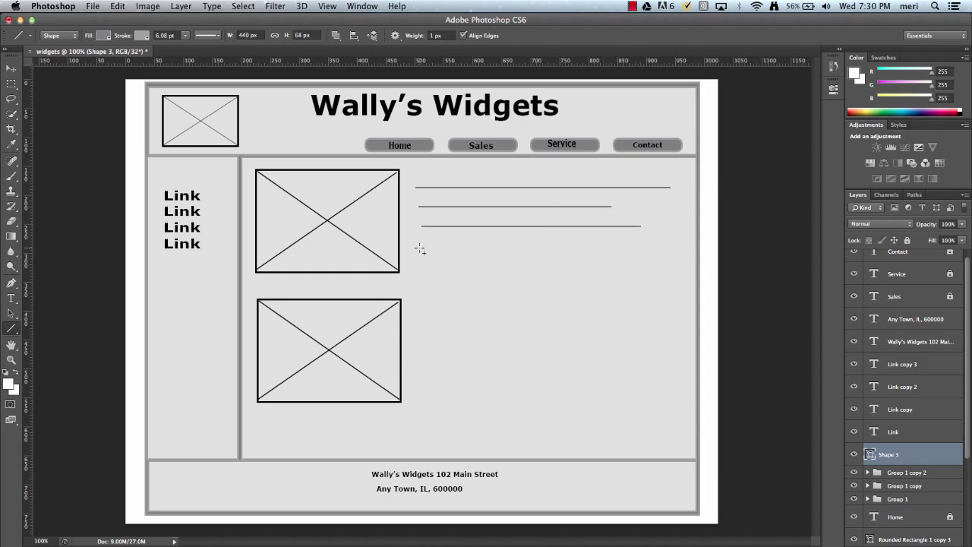
pyautogui.moveTo(420, 248); pyautogui.dragTo(661, 256)
pyautogui.moveTo(424, 265); pyautogui.dragTo(653, 273)
pyautogui.moveTo(429, 291); pyautogui.dragTo(657, 304)
pyautogui.moveTo(423, 311); pyautogui.dragTo(654, 317)
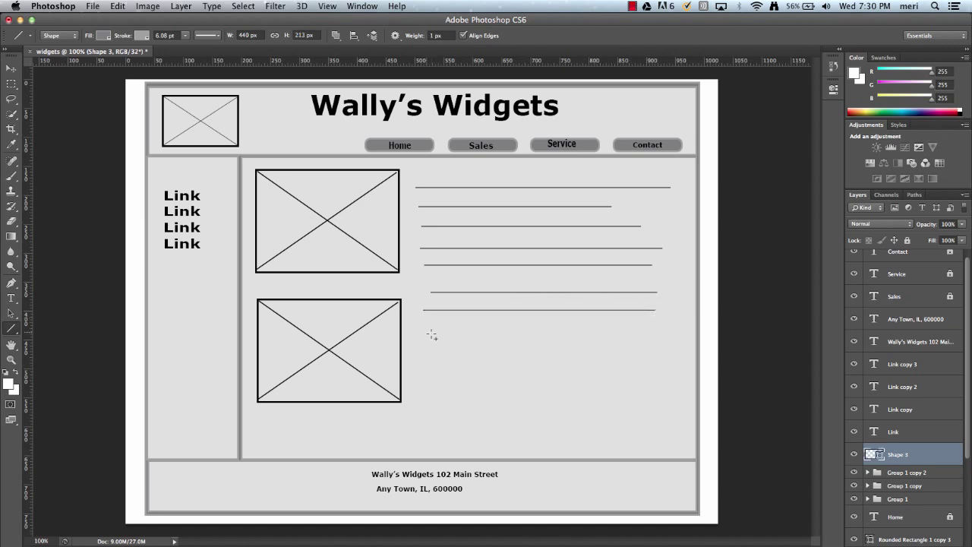
pyautogui.moveTo(427, 331); pyautogui.dragTo(629, 332)
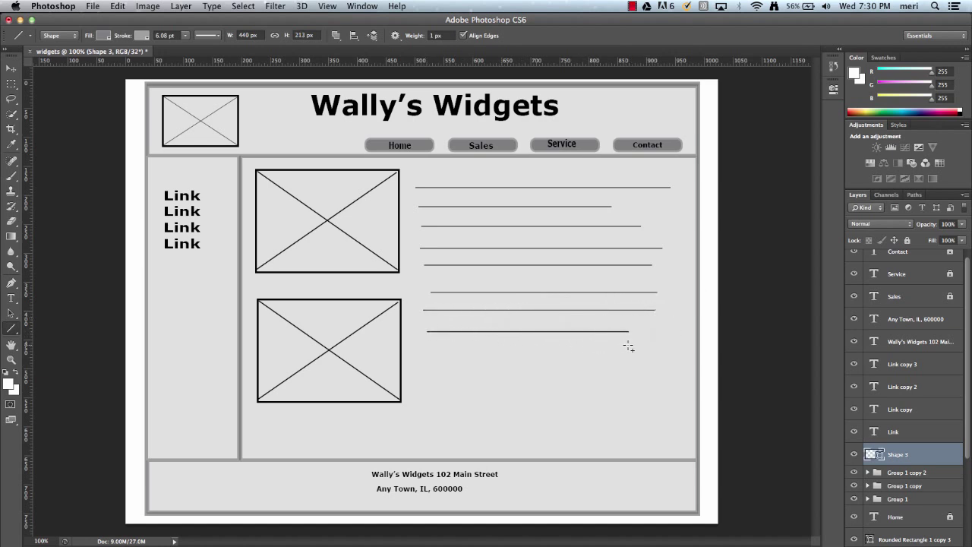
pyautogui.moveTo(430, 356); pyautogui.dragTo(615, 357)
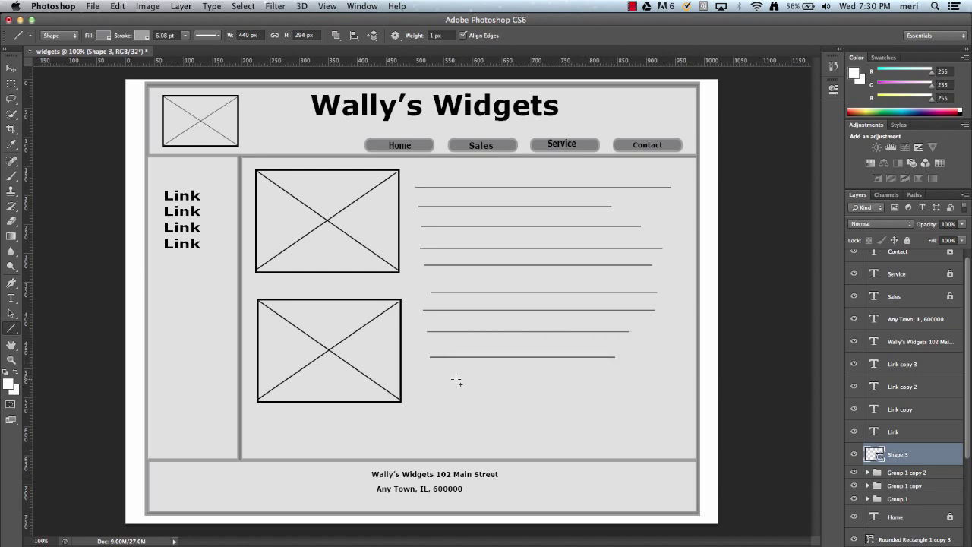
pyautogui.moveTo(432, 377); pyautogui.dragTo(620, 376)
# Nudge the Shape 3 paragraph lines a few pixels down and right with the Move tool.
pyautogui.scroll(-2, 923, 447)
pyautogui.scroll(-3, 923, 448)
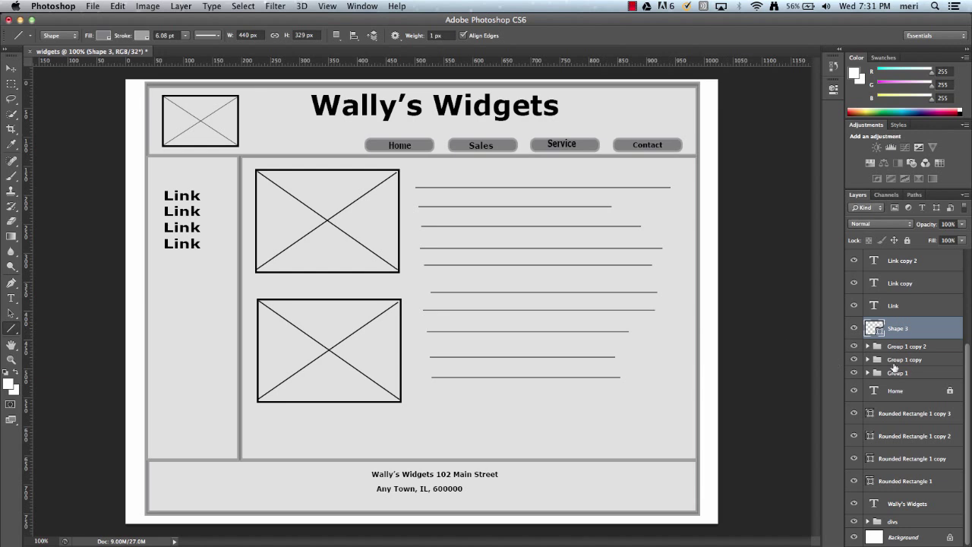
pyautogui.scroll(2, 913, 425)
pyautogui.scroll(3, 913, 431)
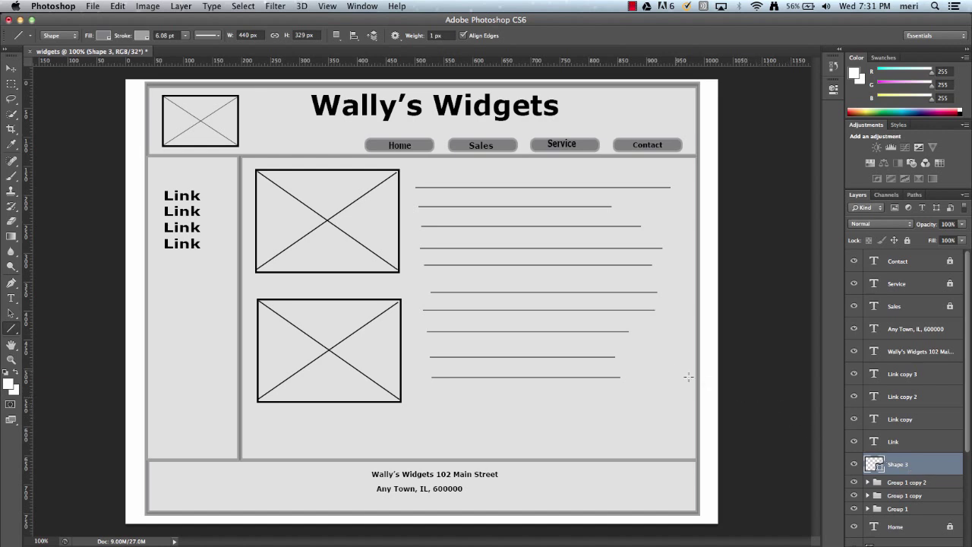
pyautogui.click(10, 68)
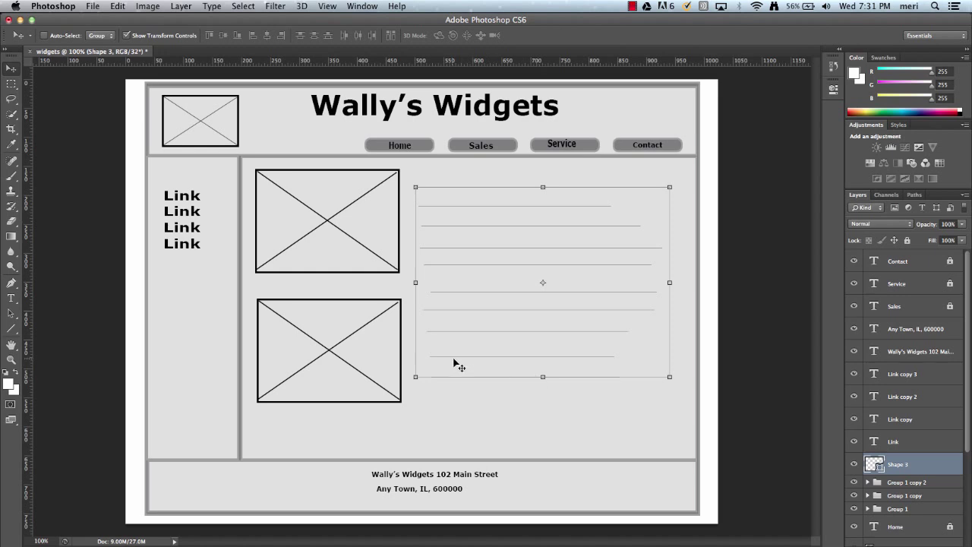
pyautogui.moveTo(441, 369); pyautogui.dragTo(444, 370)
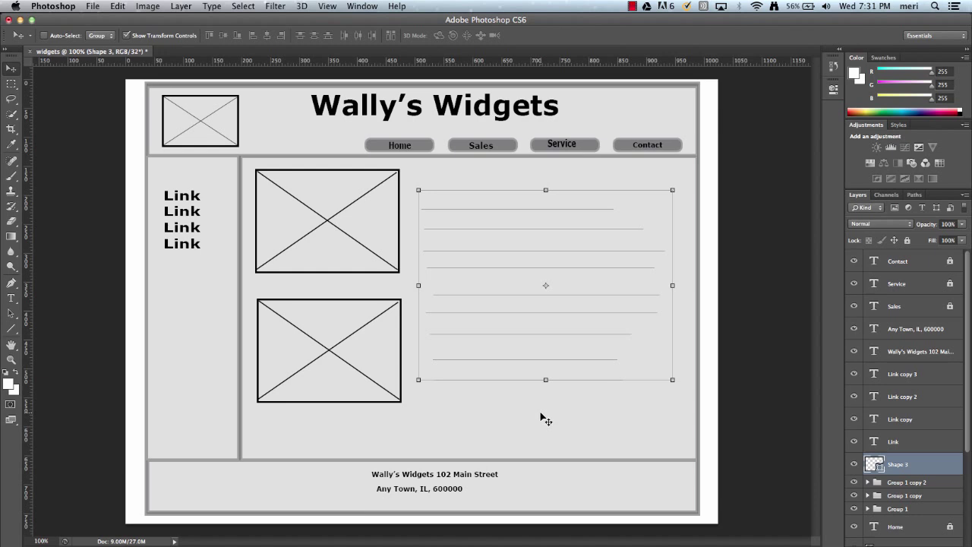